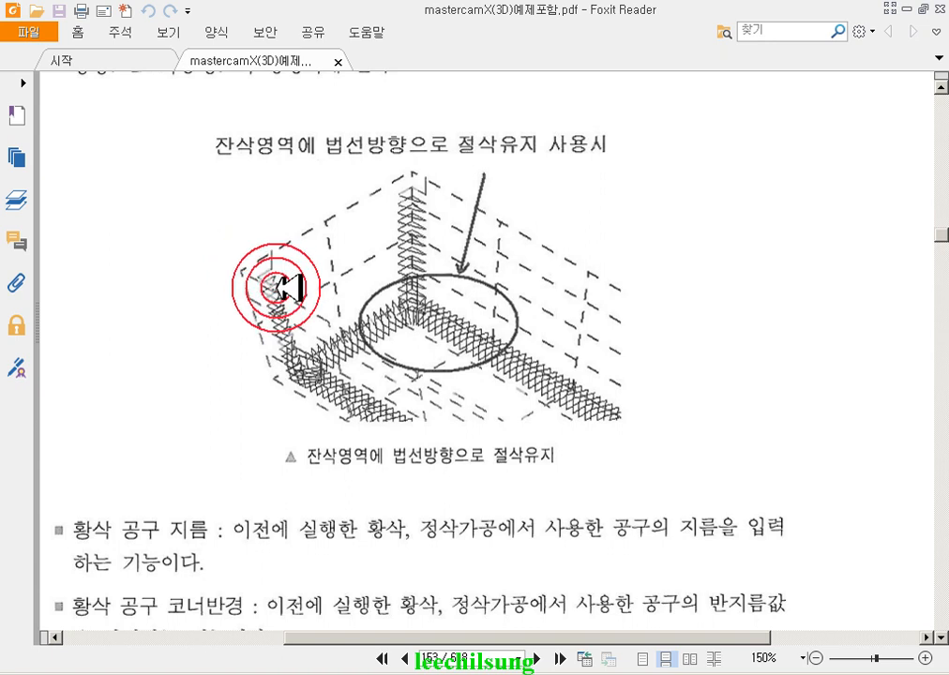
# - Read the manual pages on leftover machining, the overlap distance and the scallop toolpath (스켈롭 가공경로) parameters
pyautogui.moveTo(307, 370); pyautogui.dragTo(375, 236)
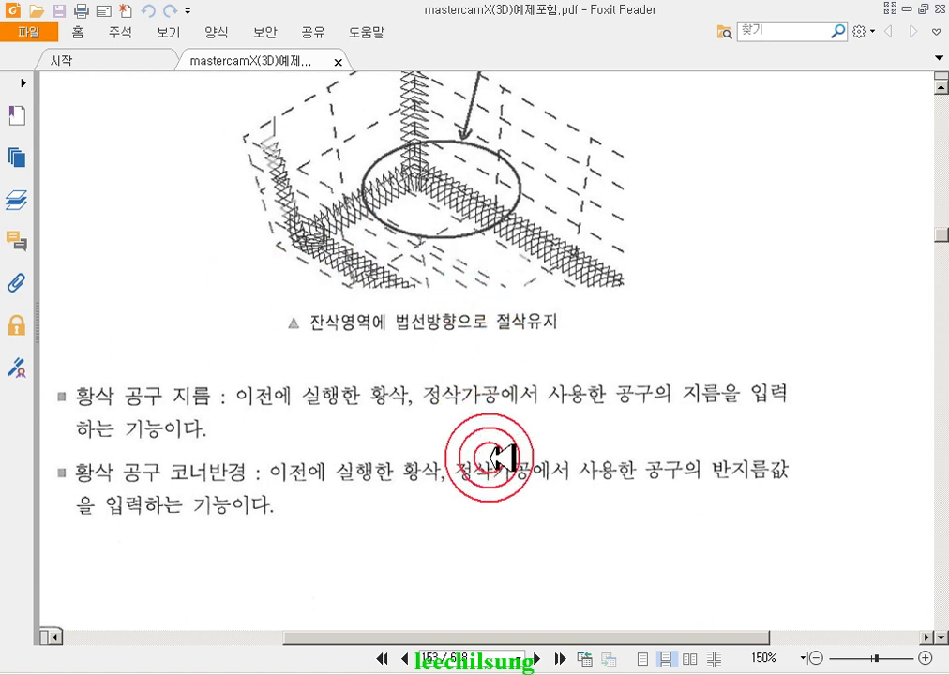
pyautogui.moveTo(493, 456); pyautogui.dragTo(518, 365)
pyautogui.moveTo(515, 436); pyautogui.dragTo(521, 413)
pyautogui.scroll(-10, 522, 413)
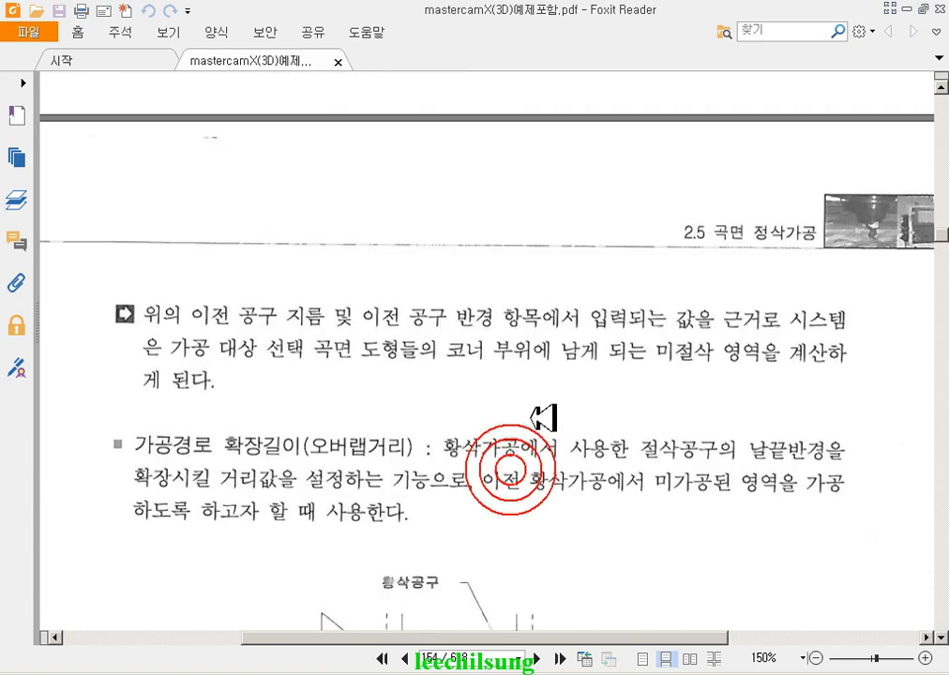
pyautogui.scroll(-5, 572, 436)
pyautogui.scroll(-8, 574, 449)
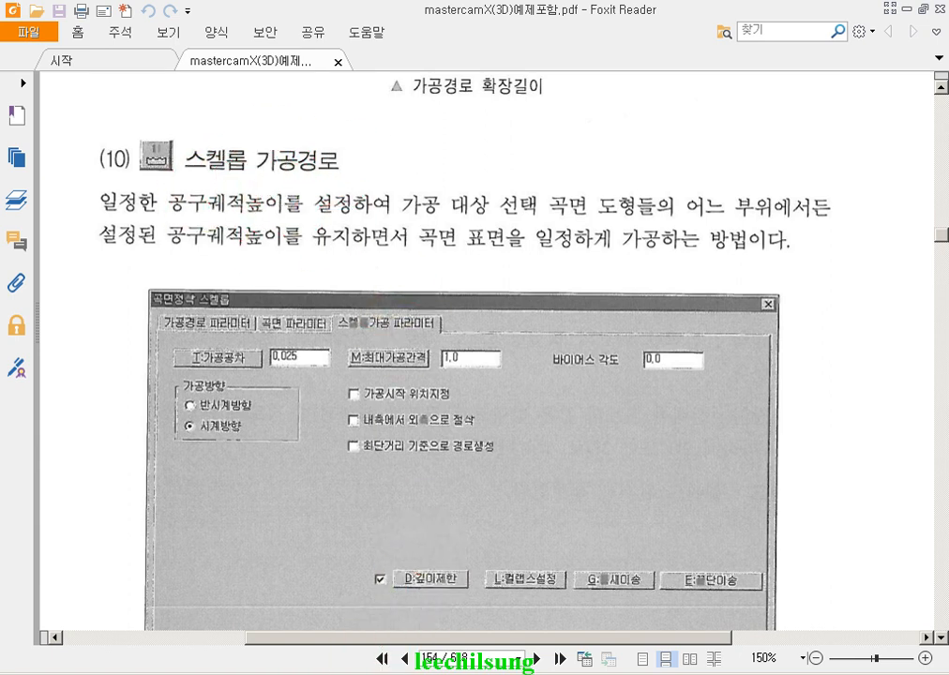
# - Switch to Mastercam and delete the three leftover finish toolpaths (곡면정삭 잔삭가공) from Toolpath Group-1
pyautogui.click(357, 674)
pyautogui.click(340, 630)
pyautogui.click(483, 53)
pyautogui.scroll(5, 631, 456)
pyautogui.scroll(-6, 567, 550)
pyautogui.scroll(2, 563, 497)
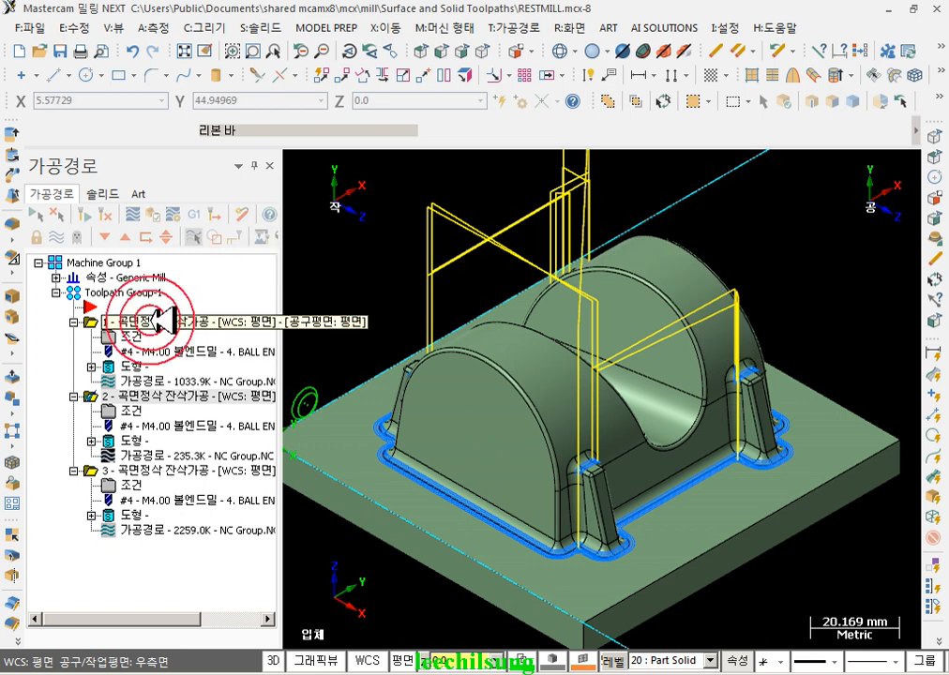
pyautogui.click(89, 303)
pyautogui.click(190, 425)
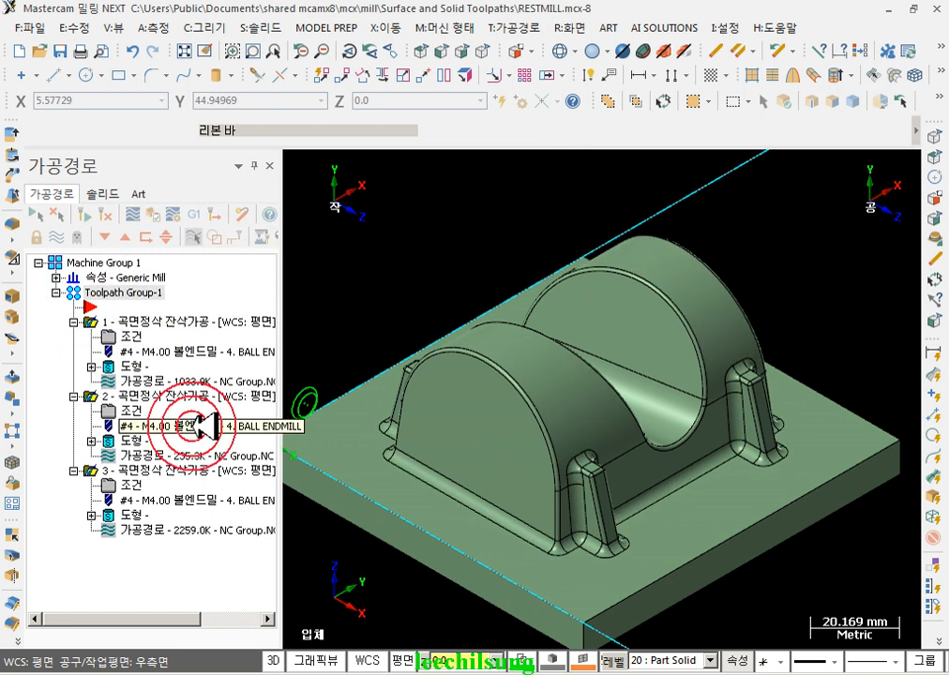
pyautogui.press('Delete')
pyautogui.click(544, 394)
pyautogui.click(101, 298)
# - Set the tool and construction plane to the top plane (평면), keeping the isometric view
pyautogui.scroll(-2, 604, 354)
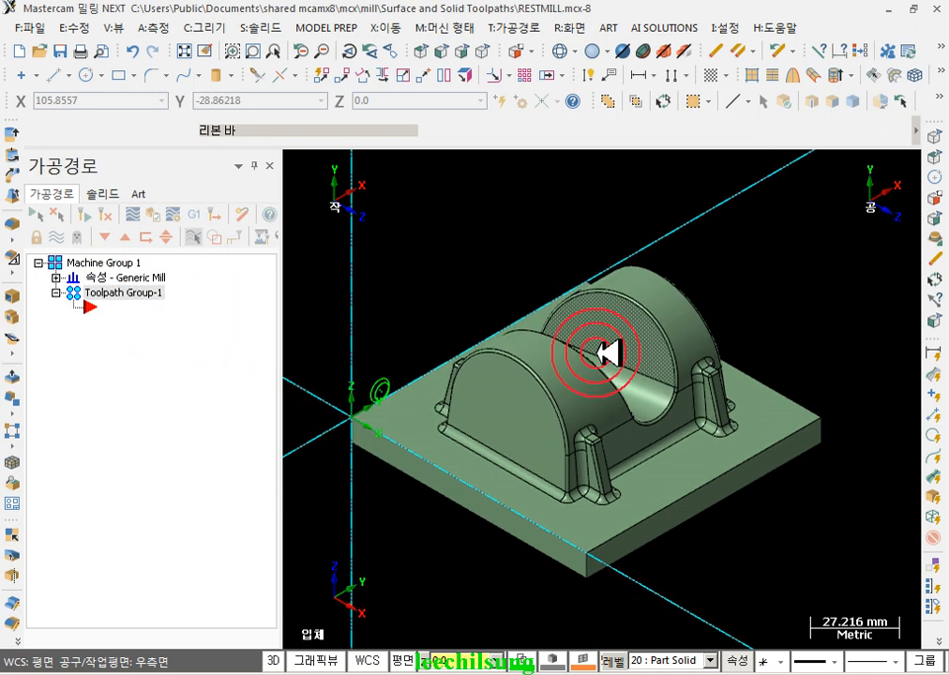
pyautogui.click(519, 51)
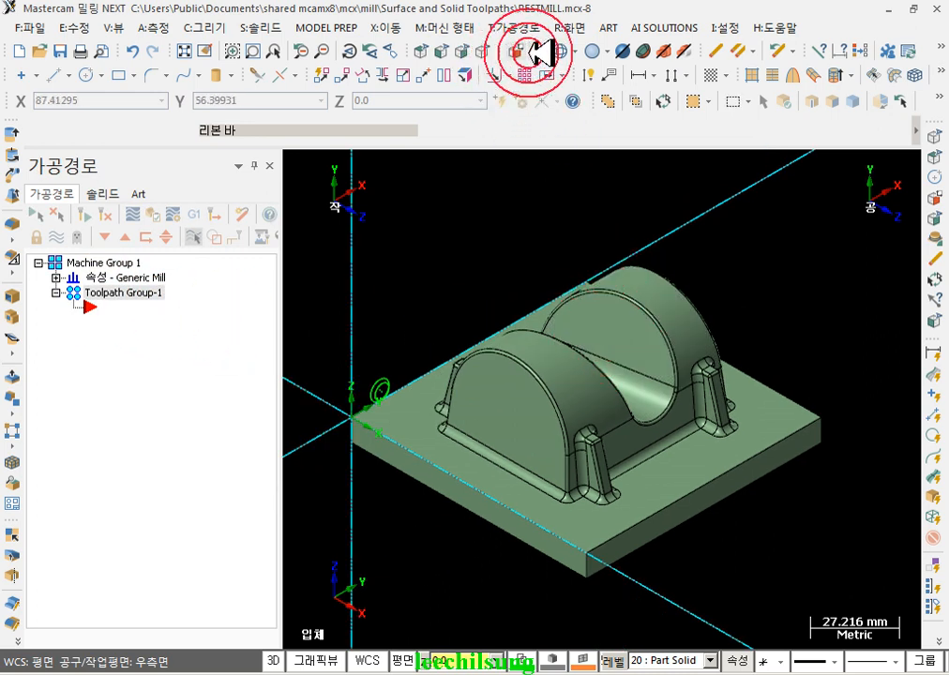
pyautogui.click(561, 70)
pyautogui.scroll(-1, 607, 359)
# - Start a surface finish scallop toolpath and select the entire solid as its drive surfaces
pyautogui.click(514, 27)
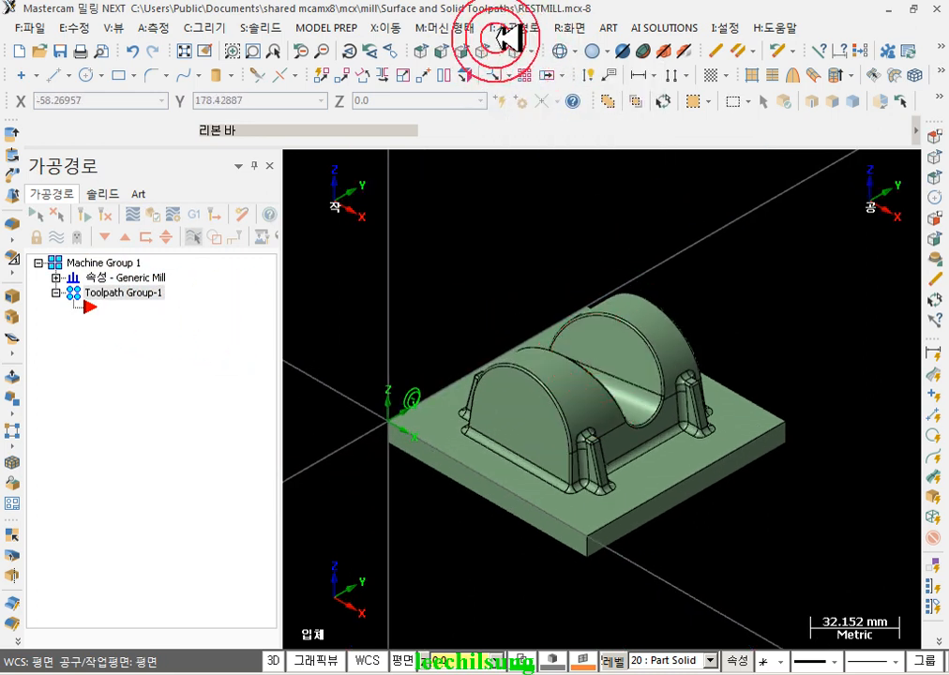
pyautogui.click(562, 198)
pyautogui.click(720, 370)
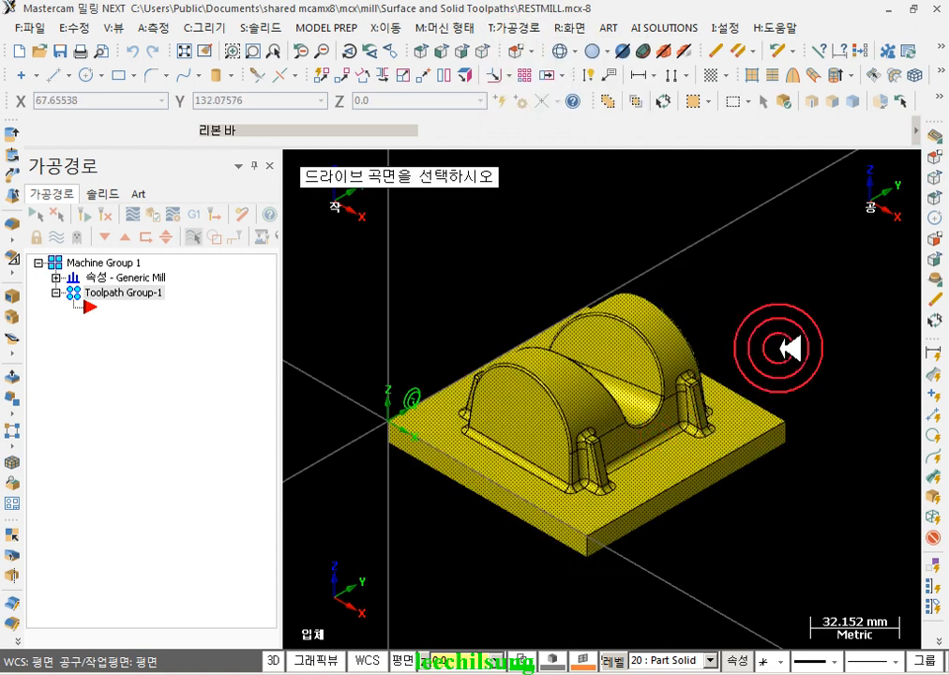
# - Chain the outer loop of the base plate's upper face from the solid as the tool containment boundary
pyautogui.click(136, 459)
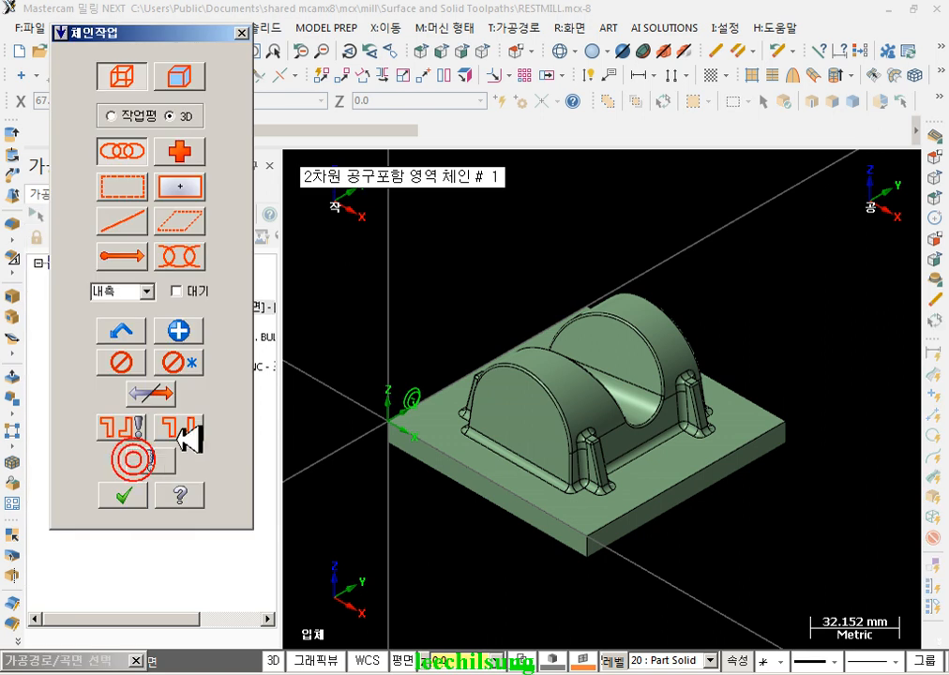
pyautogui.click(179, 77)
pyautogui.click(180, 164)
pyautogui.click(424, 381)
pyautogui.click(178, 246)
pyautogui.click(97, 275)
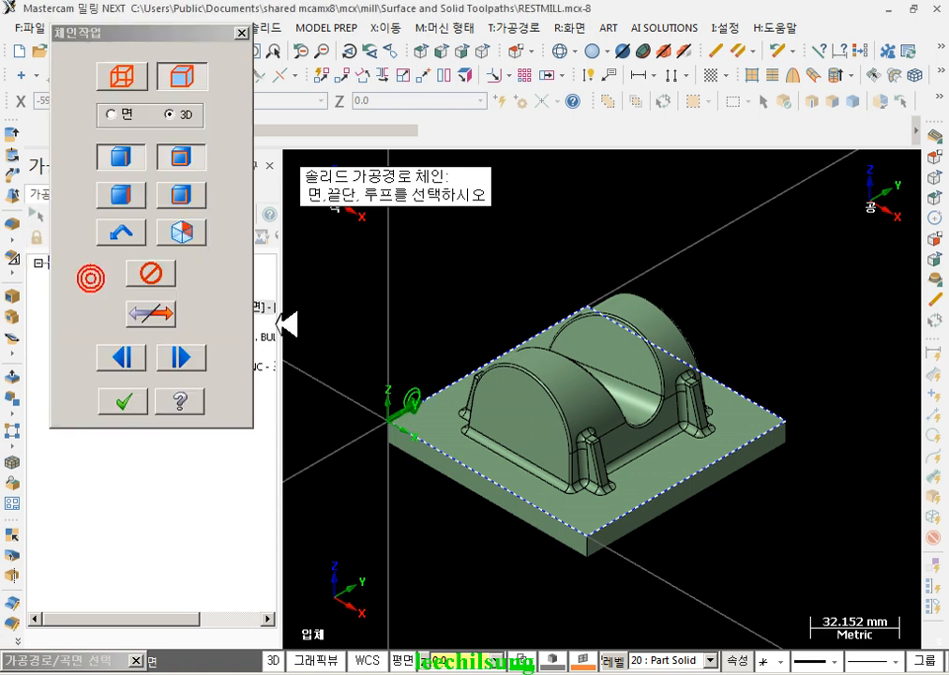
pyautogui.click(140, 403)
pyautogui.click(131, 553)
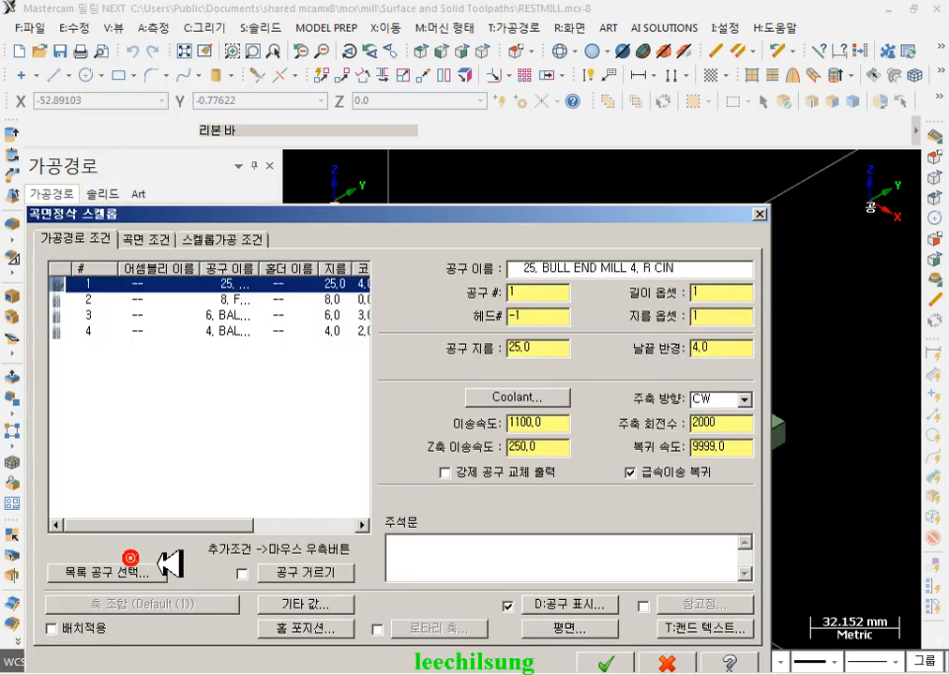
# - Assign tool 3, the 6 mm ball end mill, and set the stock to leave on drive surfaces to 0.2
pyautogui.click(237, 315)
pyautogui.click(161, 240)
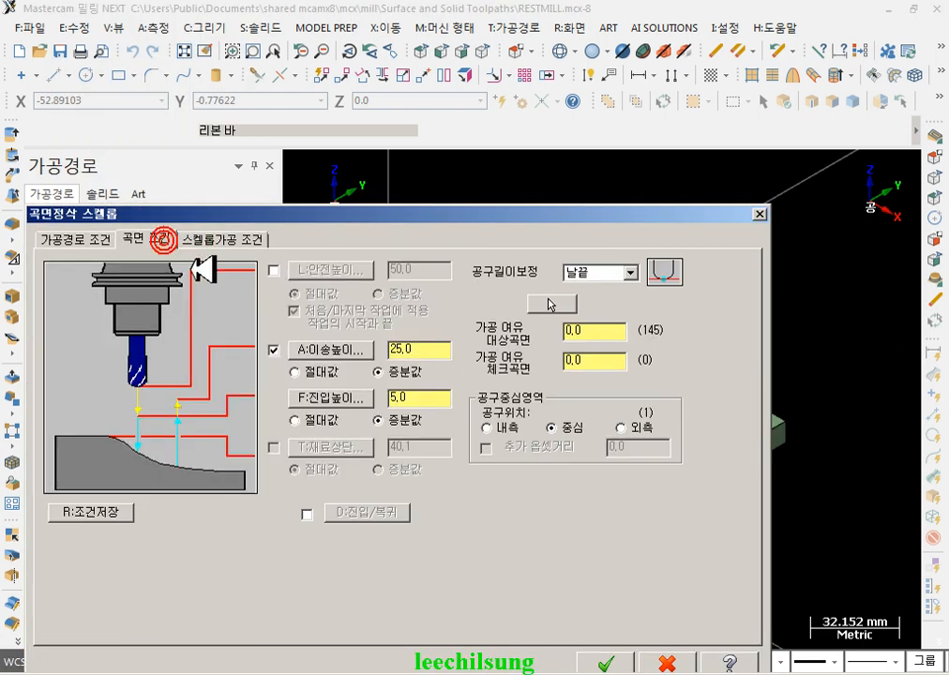
pyautogui.click(601, 333)
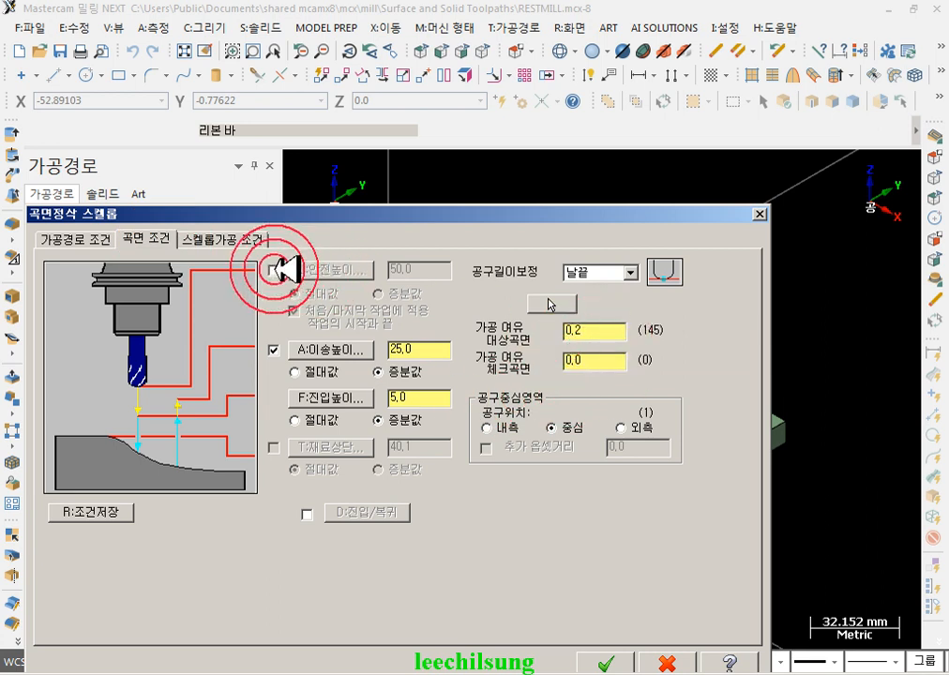
# - Set the scallop maximum stepover to 1.0, disable the depth limits and generate the toolpath
pyautogui.click(248, 241)
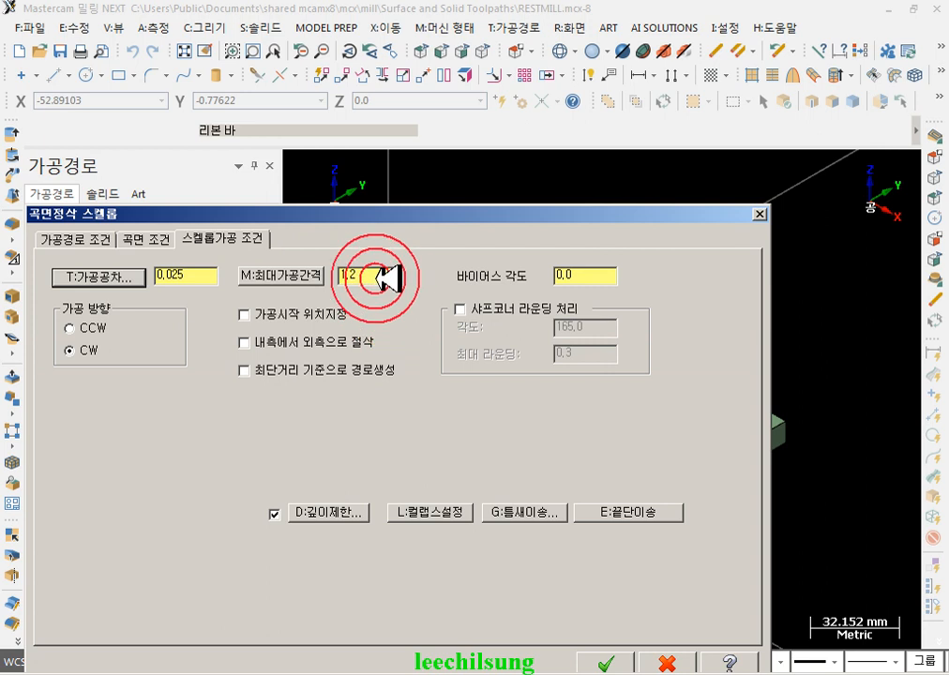
pyautogui.click(574, 275)
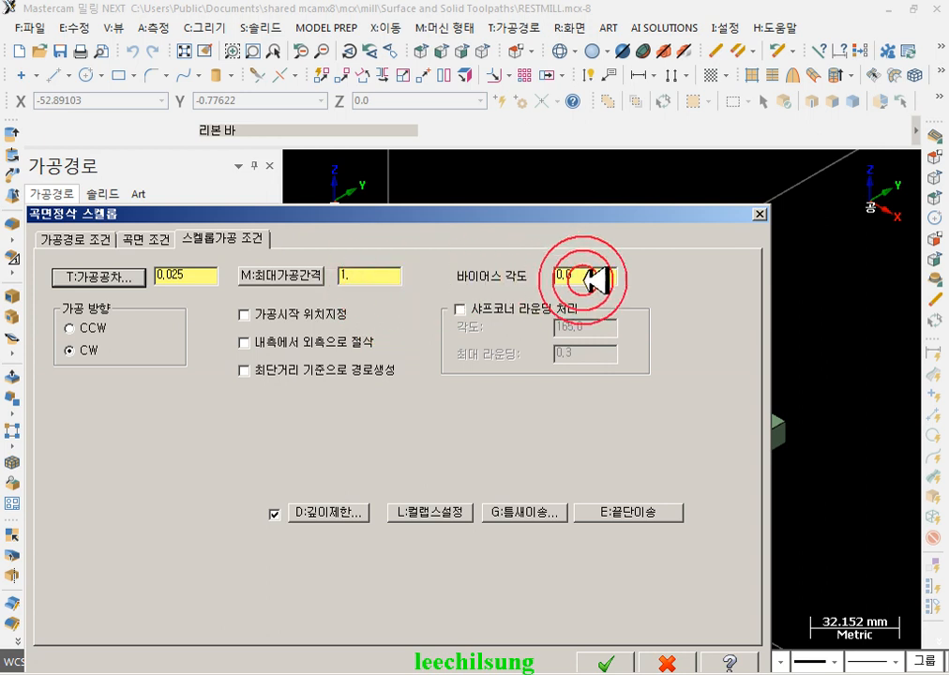
pyautogui.click(290, 385)
pyautogui.click(279, 518)
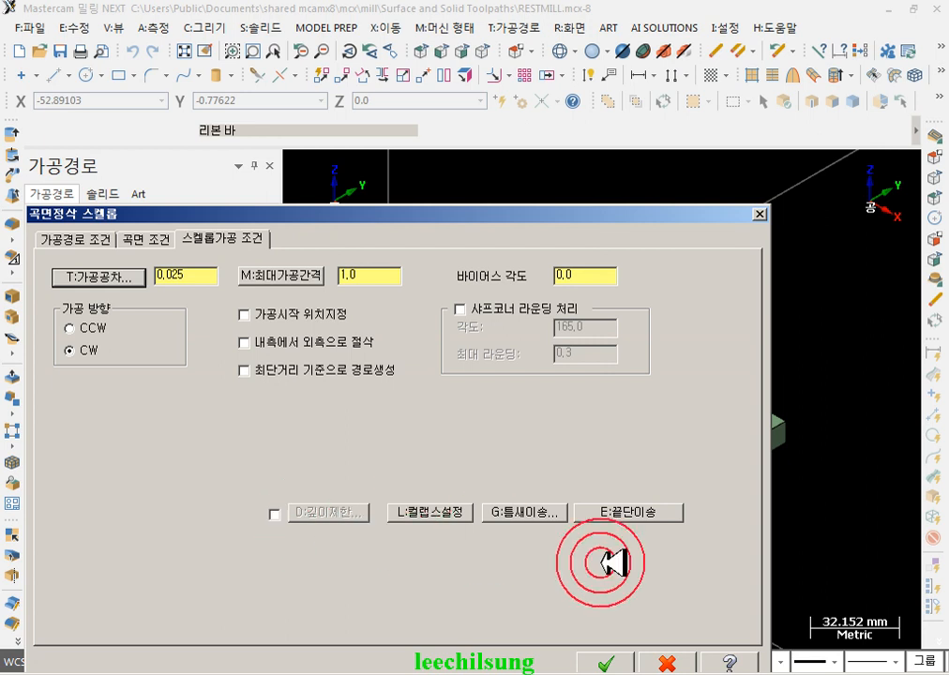
pyautogui.click(619, 659)
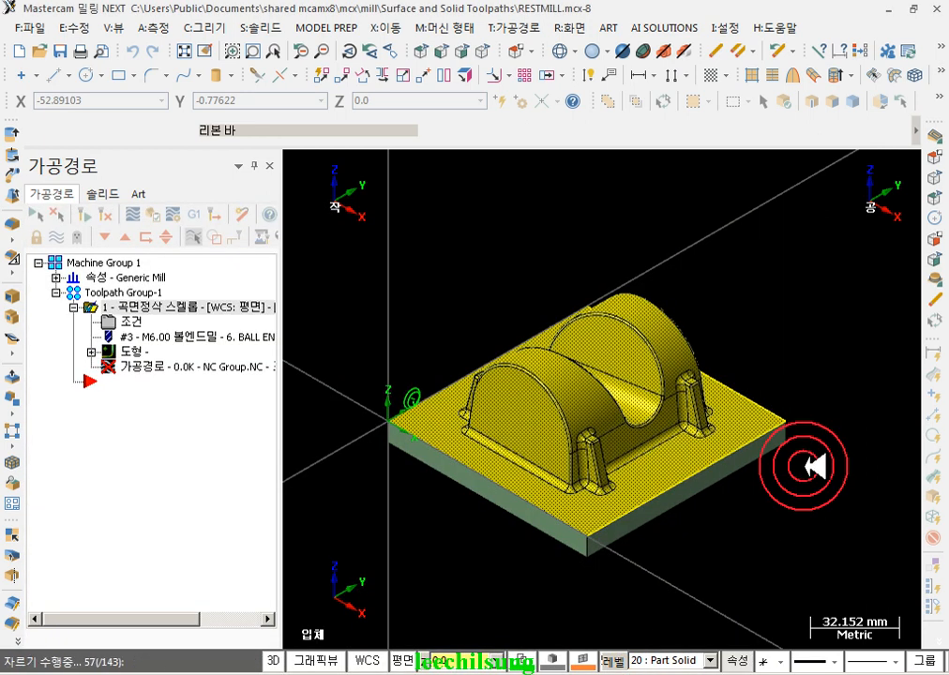
# - Backplot the scallop toolpath through to its end and view the passes across the whole part
pyautogui.scroll(2, 599, 409)
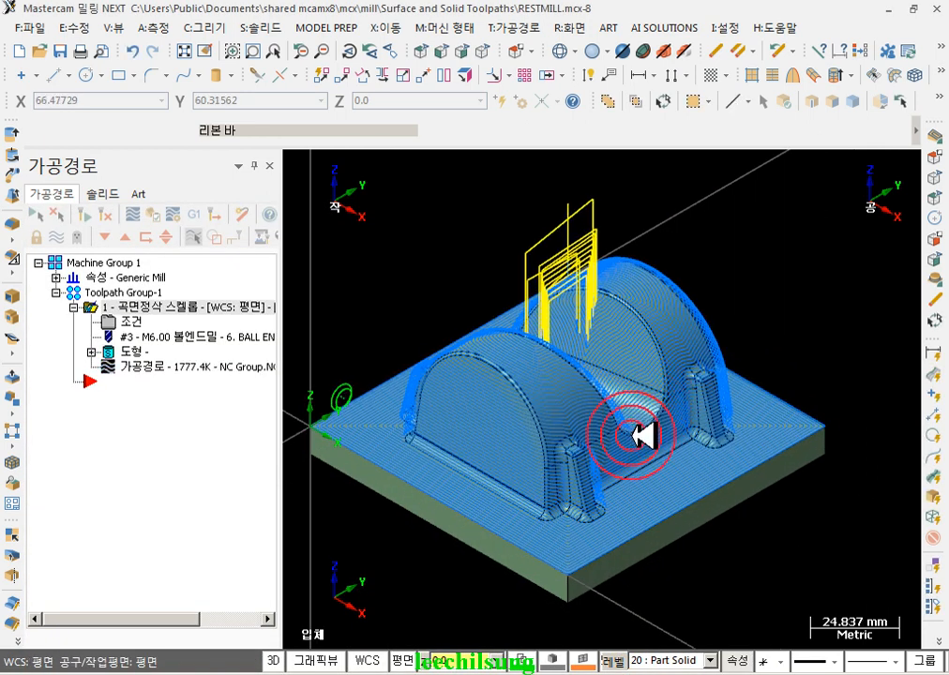
pyautogui.click(109, 364)
pyautogui.click(567, 168)
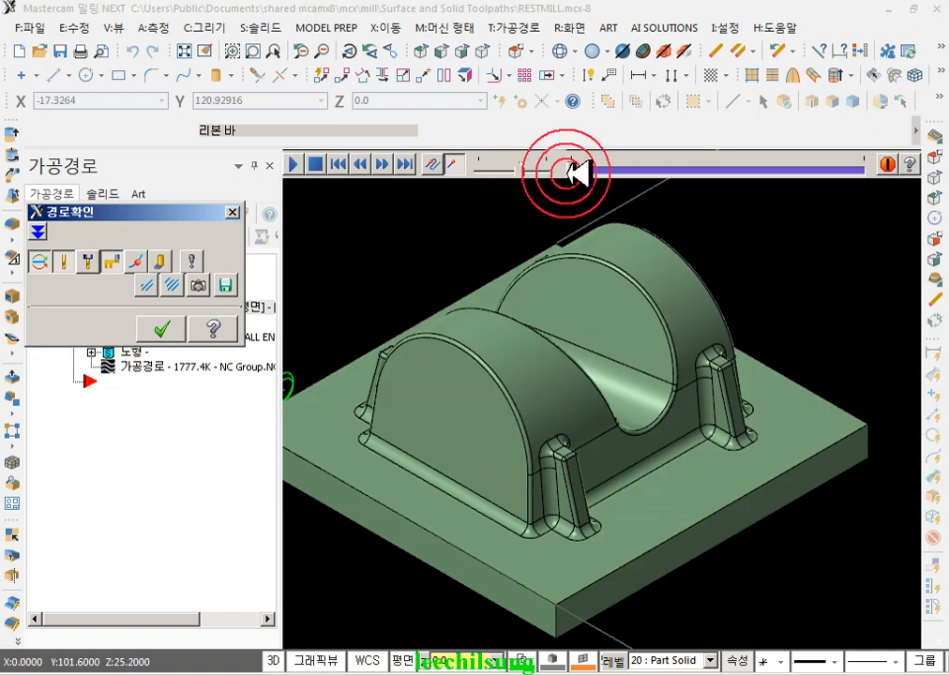
pyautogui.moveTo(586, 168)
pyautogui.mouseDown()
pyautogui.moveTo(861, 165)
pyautogui.moveTo(914, 181)
pyautogui.moveTo(800, 165)
pyautogui.moveTo(600, 189)
pyautogui.moveTo(915, 180)
pyautogui.mouseUp()
pyautogui.moveTo(863, 393); pyautogui.dragTo(736, 401, button='middle')
pyautogui.scroll(3, 725, 402)
pyautogui.moveTo(612, 356); pyautogui.dragTo(665, 385, button='middle')
pyautogui.moveTo(555, 337); pyautogui.dragTo(684, 449, button='middle')
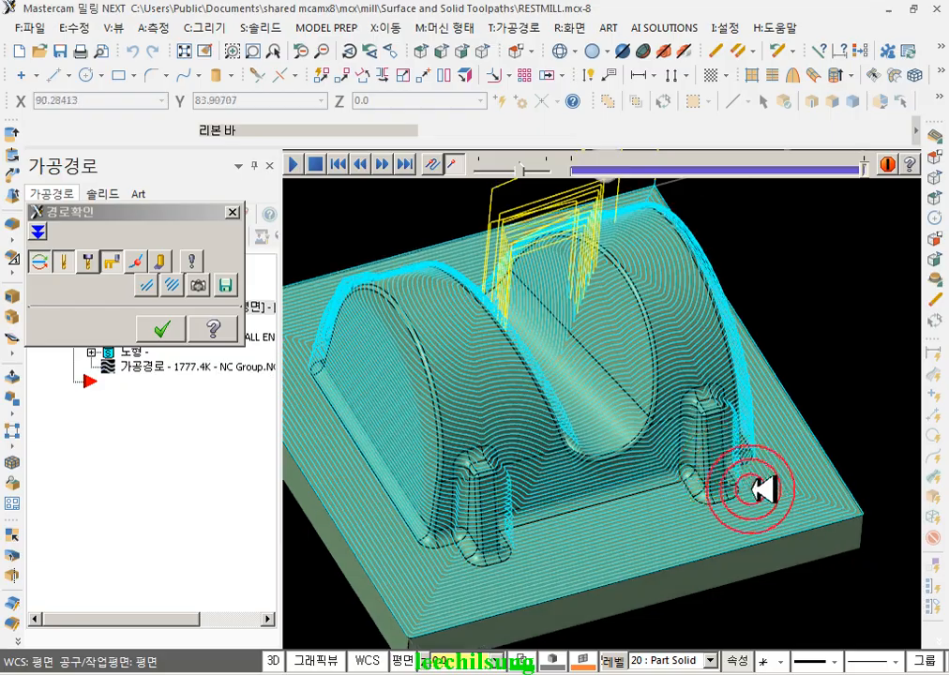
# - Examine the scallop passes up close on the curved walls and over the whole part from above
pyautogui.scroll(4, 656, 416)
pyautogui.moveTo(657, 336)
pyautogui.mouseDown(button='middle')
pyautogui.moveTo(636, 321)
pyautogui.moveTo(635, 364)
pyautogui.moveTo(641, 345)
pyautogui.mouseUp(button='middle')
pyautogui.scroll(2, 663, 363)
pyautogui.scroll(3, 652, 364)
pyautogui.scroll(-2, 589, 510)
pyautogui.scroll(4, 723, 232)
pyautogui.scroll(2, 659, 293)
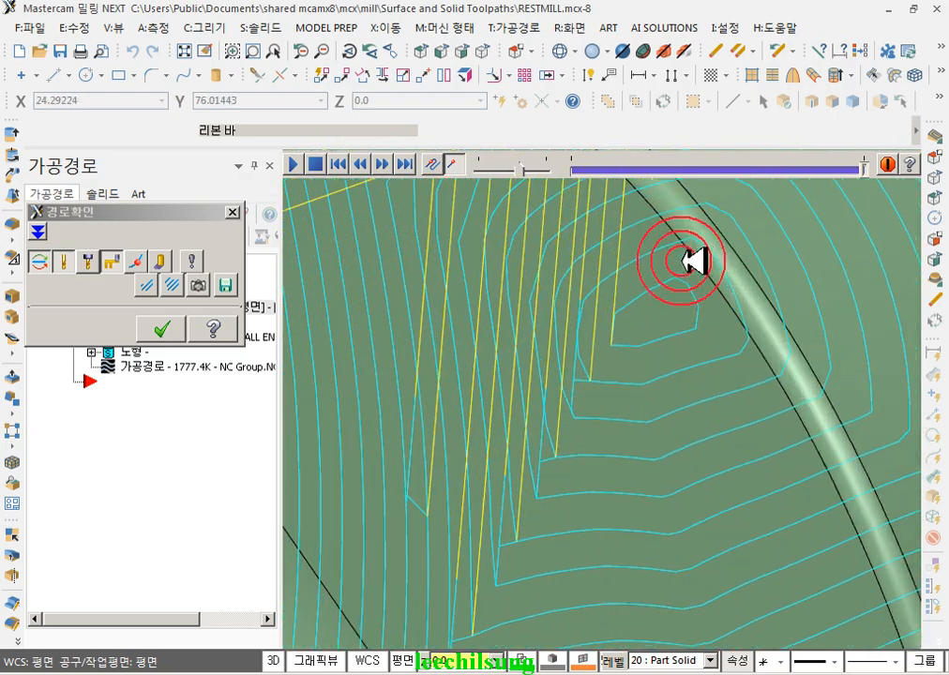
pyautogui.scroll(-6, 713, 440)
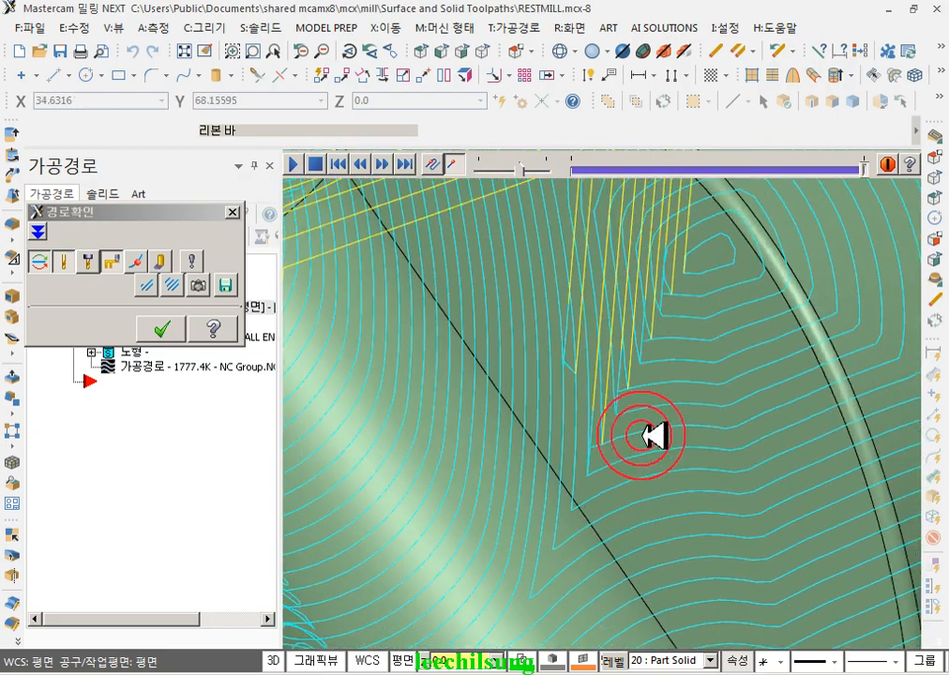
pyautogui.scroll(-2, 623, 255)
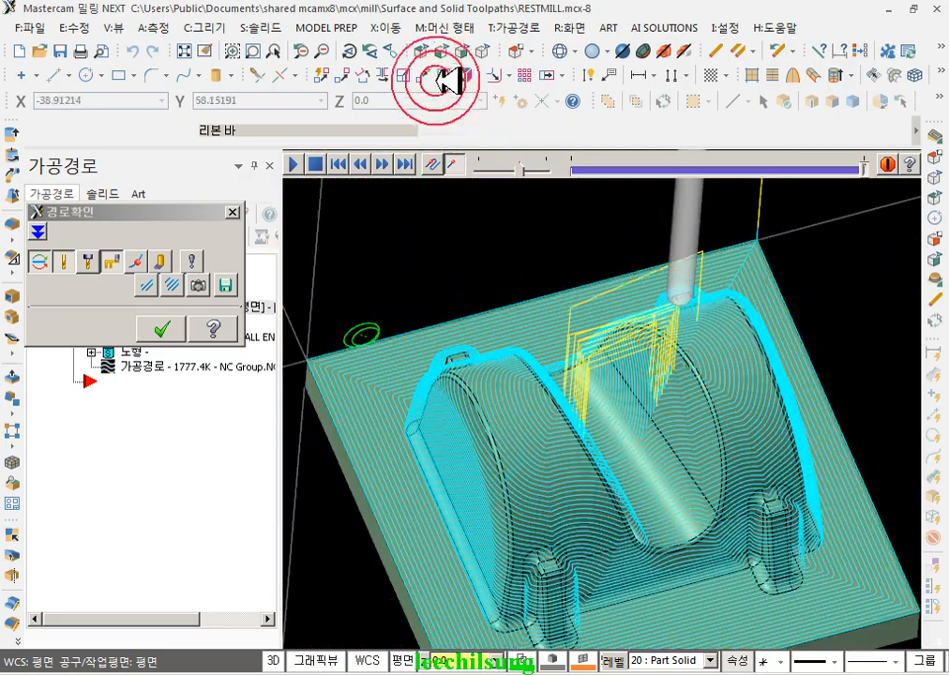
pyautogui.scroll(5, 557, 214)
pyautogui.scroll(-5, 705, 305)
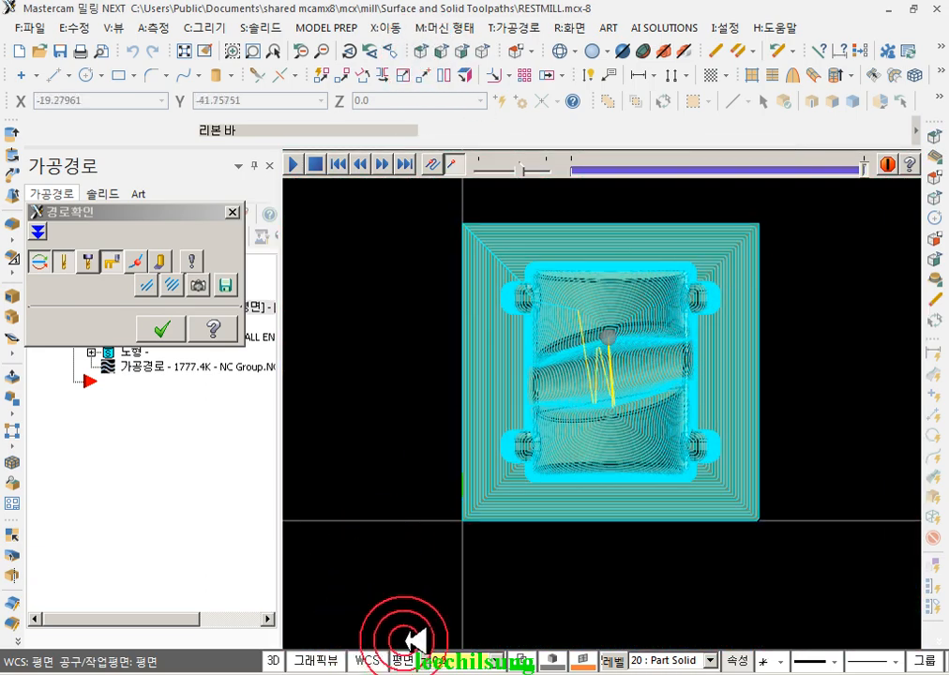
pyautogui.moveTo(459, 522)
pyautogui.mouseDown()
pyautogui.moveTo(459, 227)
pyautogui.moveTo(703, 222)
pyautogui.moveTo(757, 284)
pyautogui.moveTo(771, 491)
pyautogui.moveTo(733, 520)
pyautogui.moveTo(468, 528)
pyautogui.mouseUp()
pyautogui.moveTo(441, 470); pyautogui.dragTo(481, 459)
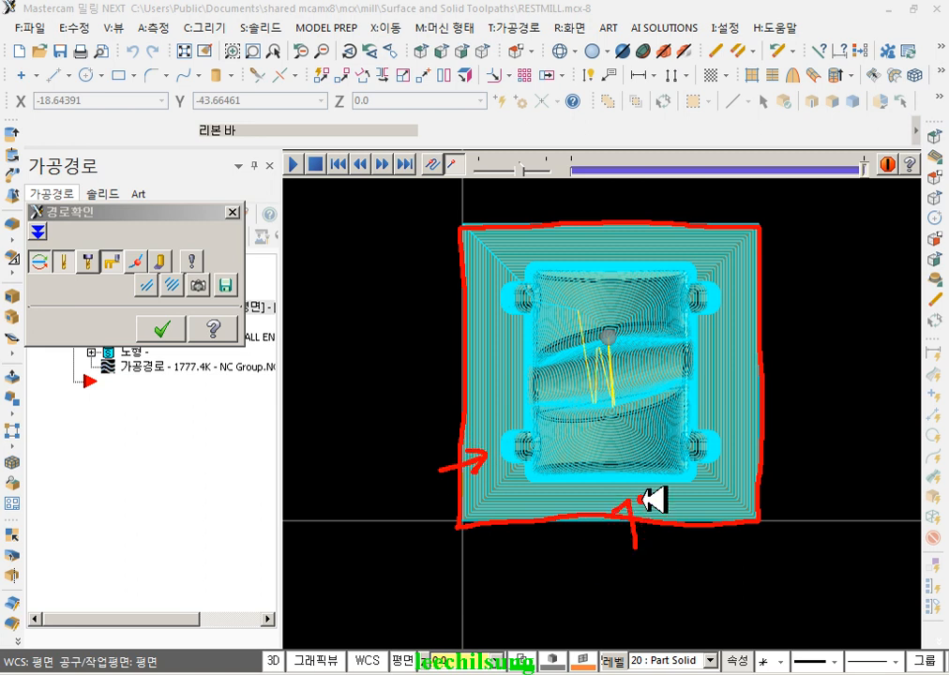
pyautogui.moveTo(618, 232); pyautogui.dragTo(616, 263)
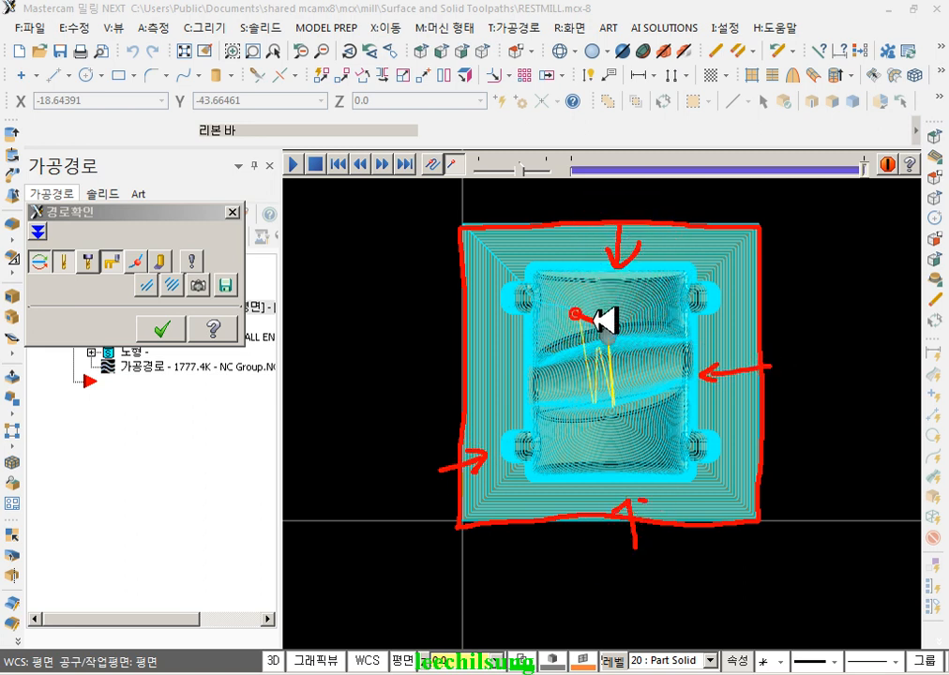
pyautogui.click(727, 264)
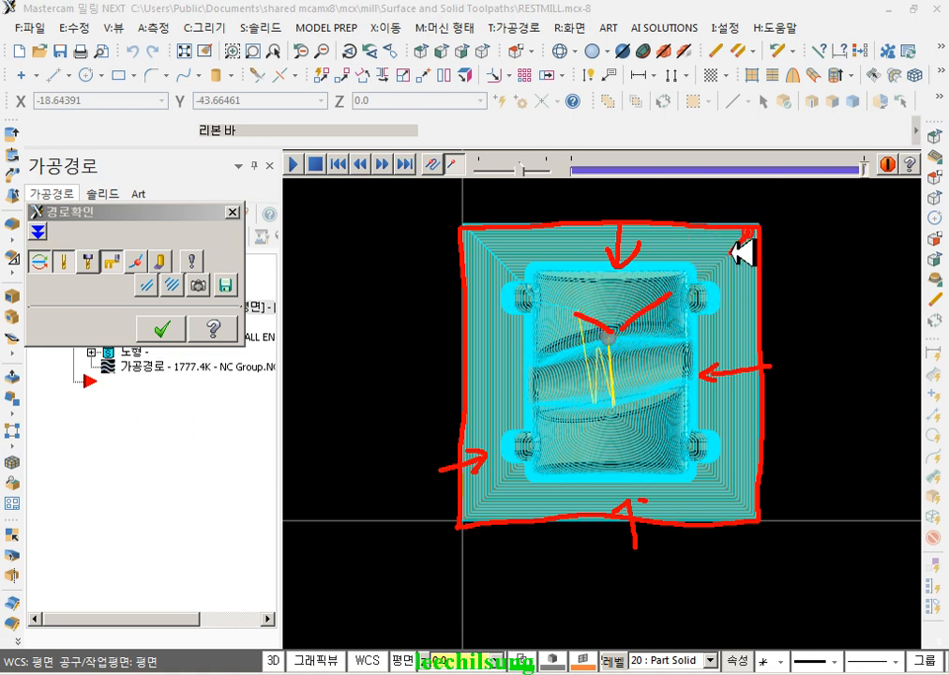
pyautogui.click(475, 232)
pyautogui.click(494, 389)
pyautogui.click(462, 529)
pyautogui.click(698, 486)
pyautogui.click(834, 483)
pyautogui.click(656, 412)
pyautogui.click(624, 330)
pyautogui.click(699, 410)
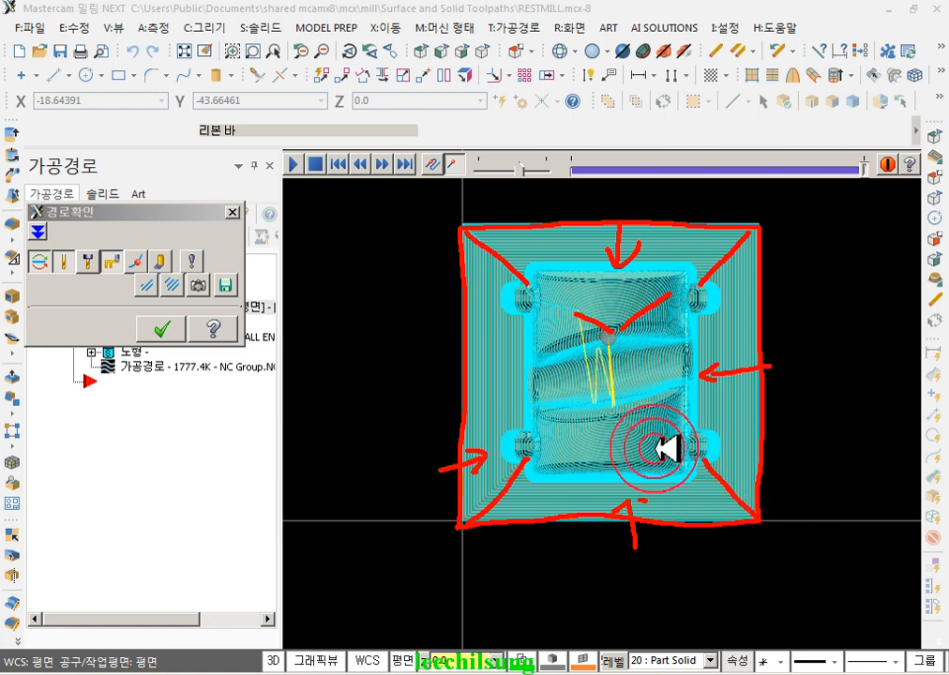
pyautogui.rightClick(779, 310)
pyautogui.click(814, 488)
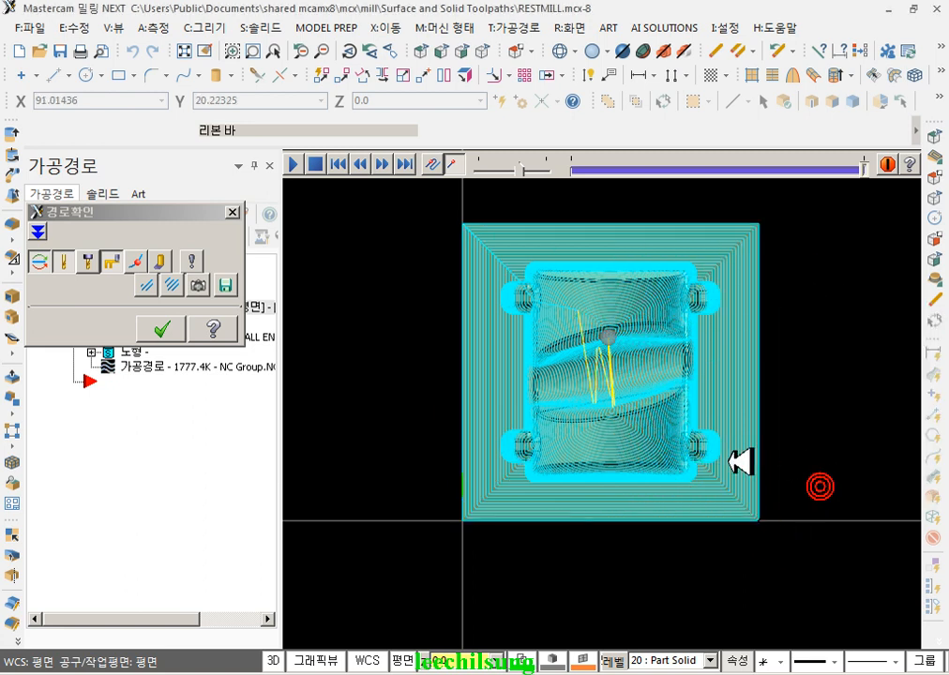
# - Inspect the pass spacing around the corner rib and its fillets, and close the backplot
pyautogui.scroll(2, 740, 461)
pyautogui.moveTo(741, 476); pyautogui.dragTo(550, 401, button='middle')
pyautogui.scroll(3, 722, 514)
pyautogui.scroll(4, 704, 443)
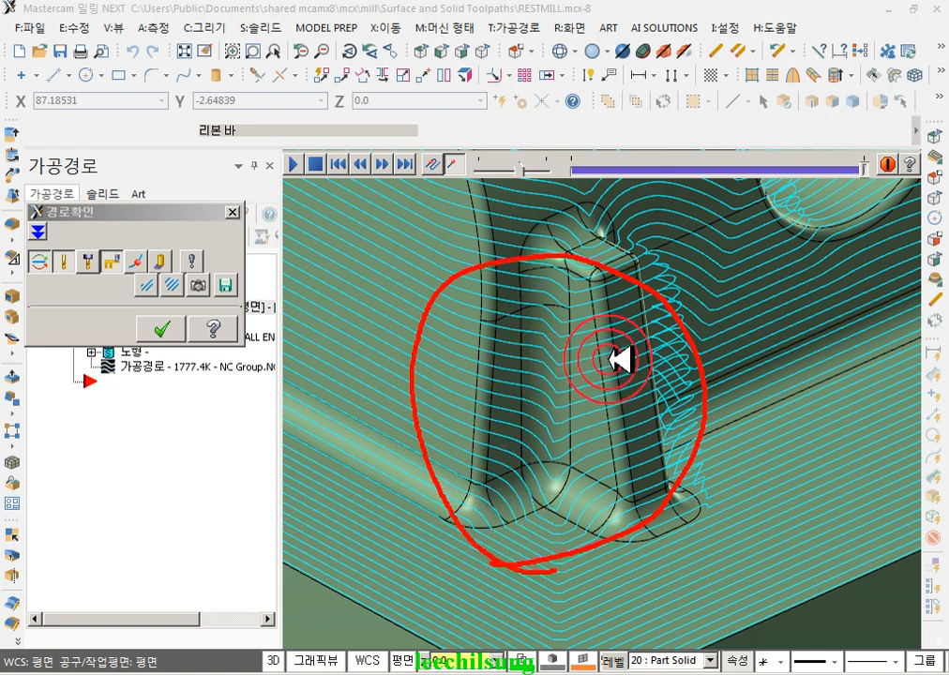
pyautogui.rightClick(715, 515)
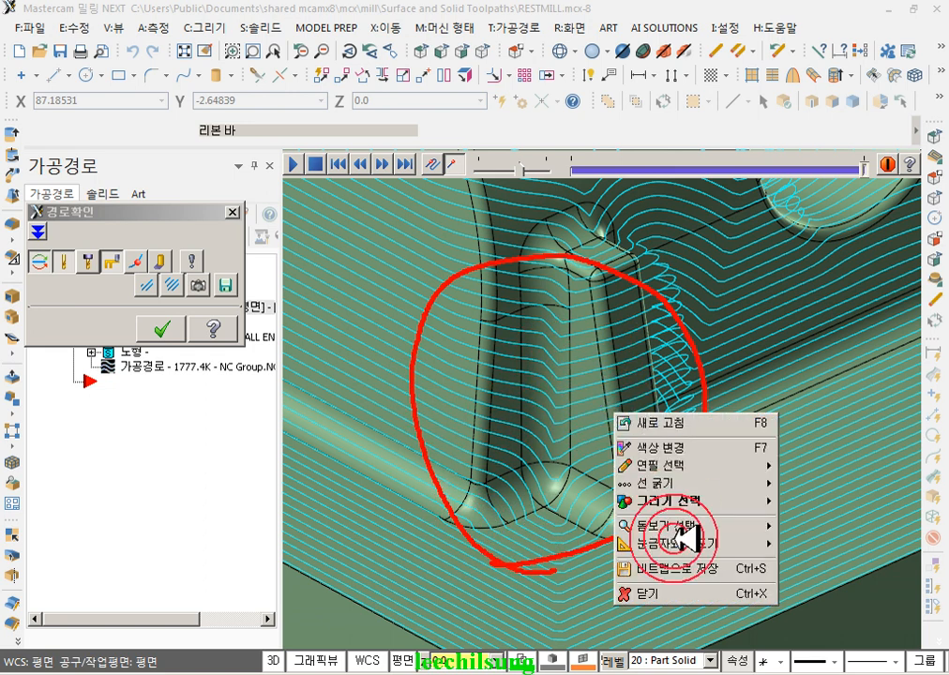
pyautogui.click(647, 593)
pyautogui.click(174, 319)
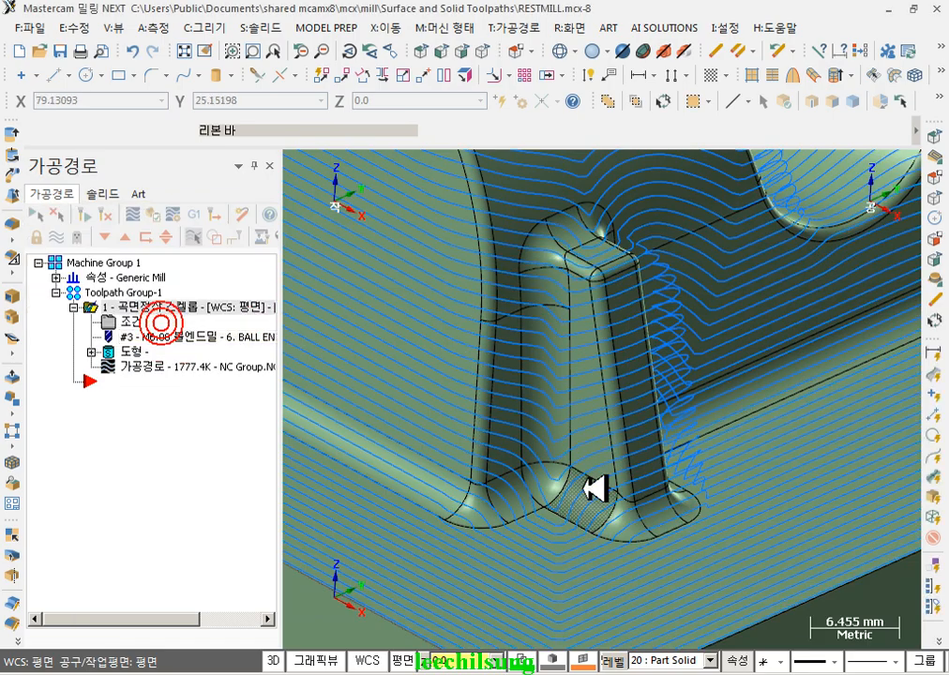
pyautogui.scroll(-6, 592, 475)
pyautogui.moveTo(686, 464)
pyautogui.mouseDown(button='middle')
pyautogui.moveTo(620, 483)
pyautogui.moveTo(667, 461)
pyautogui.mouseUp(button='middle')
pyautogui.click(131, 321)
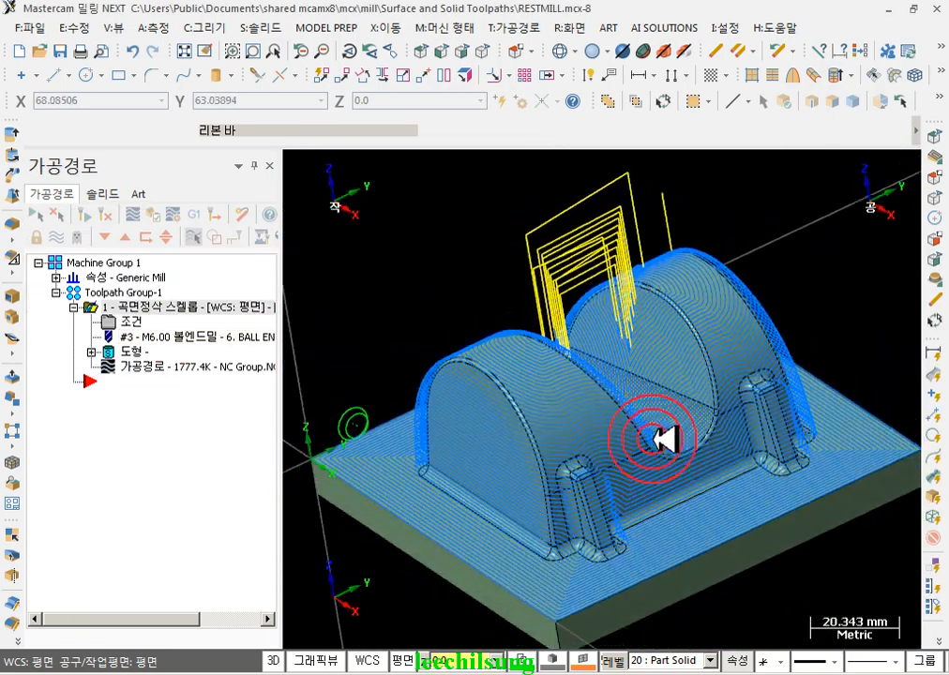
pyautogui.click(476, 295)
pyautogui.click(373, 275)
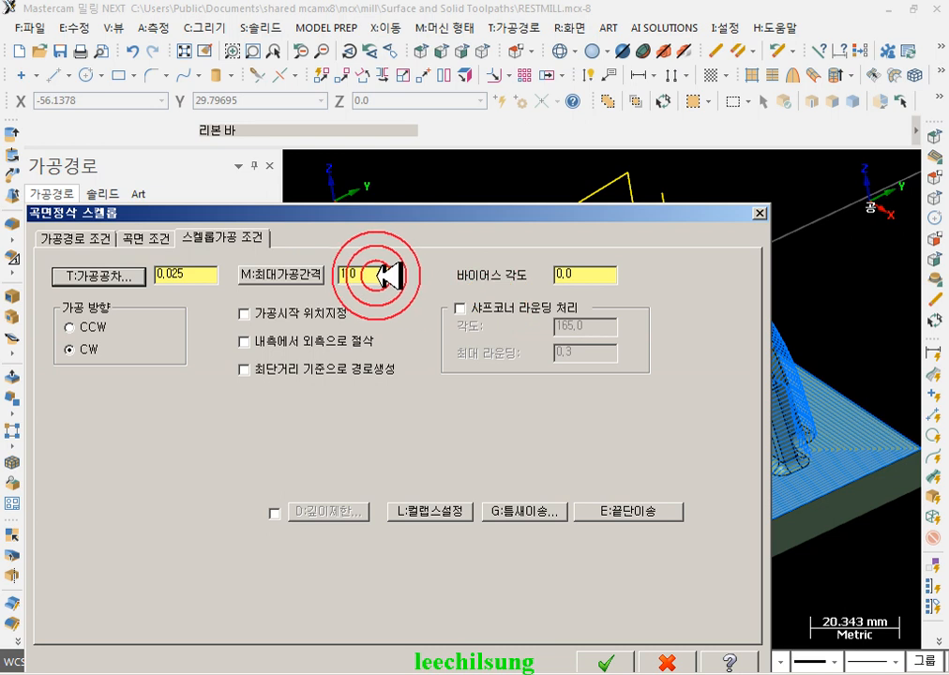
pyautogui.click(180, 275)
pyautogui.click(150, 237)
pyautogui.click(591, 330)
pyautogui.click(246, 240)
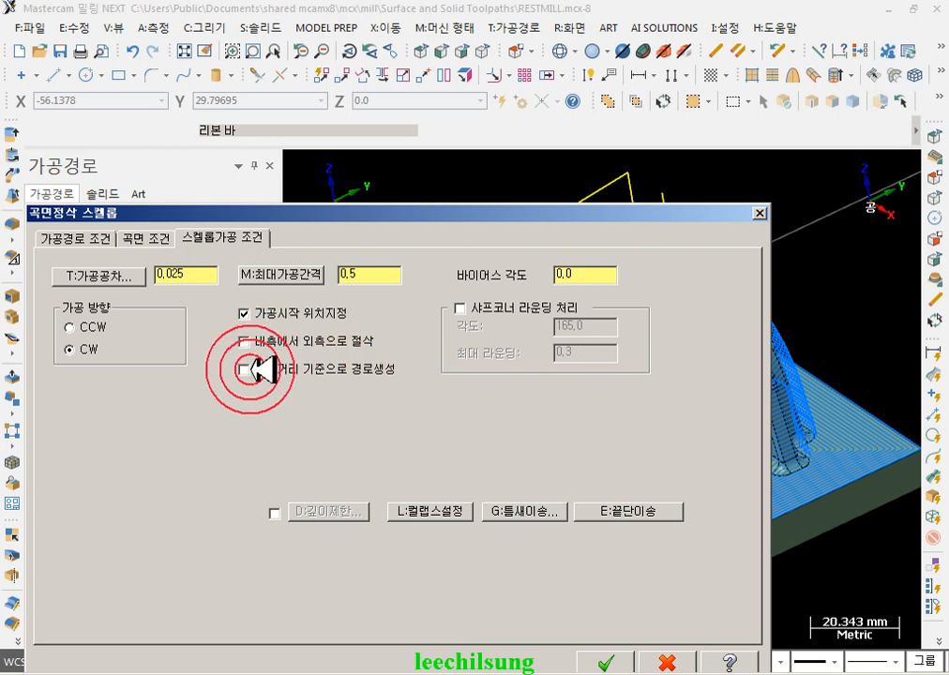
pyautogui.click(760, 213)
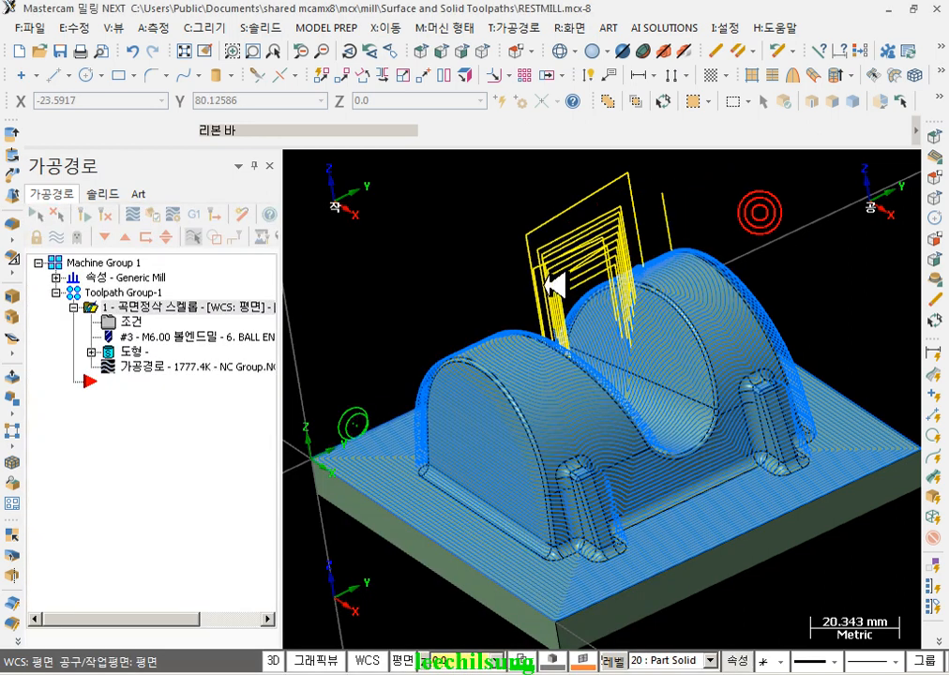
# - Duplicate the surface finish scallop operation and place the copy after the original in Toolpath Group-1
pyautogui.scroll(-2, 562, 309)
pyautogui.moveTo(150, 305); pyautogui.dragTo(141, 439, button='right')
pyautogui.click(233, 485)
pyautogui.click(116, 438)
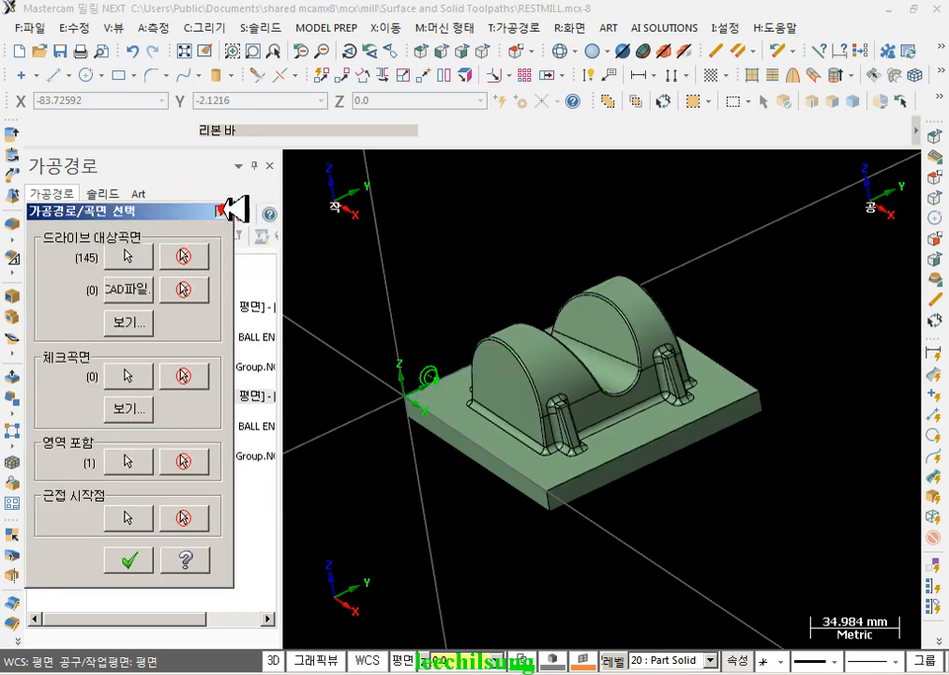
pyautogui.click(222, 211)
# - Enable shortest-distance path ordering (최단거리 기준으로 경로생성) in the copied scallop operation and regenerate its toolpath
pyautogui.click(131, 411)
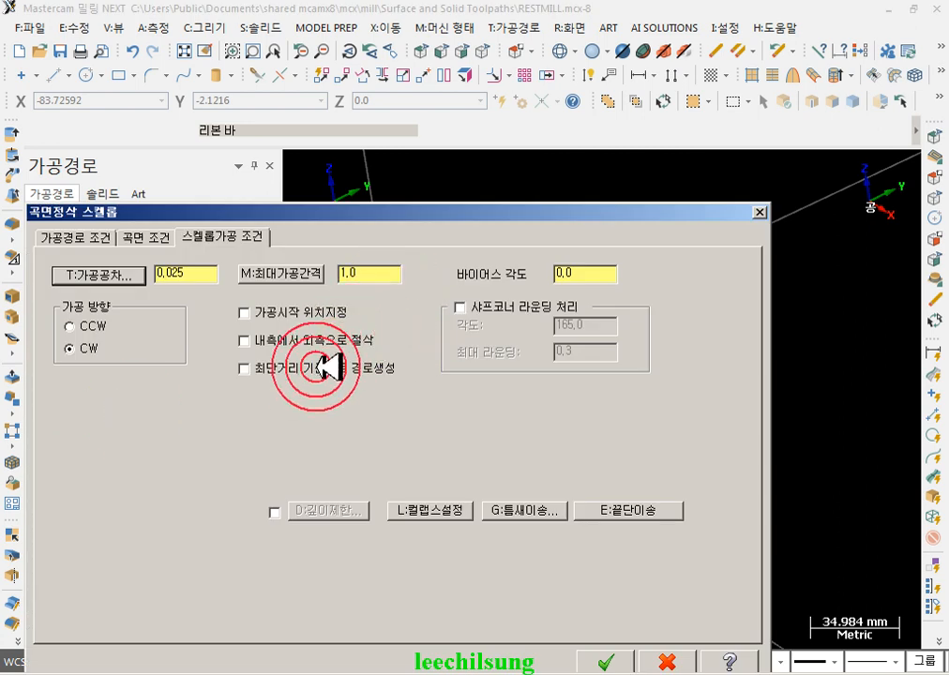
pyautogui.click(619, 662)
pyautogui.click(105, 214)
pyautogui.click(755, 448)
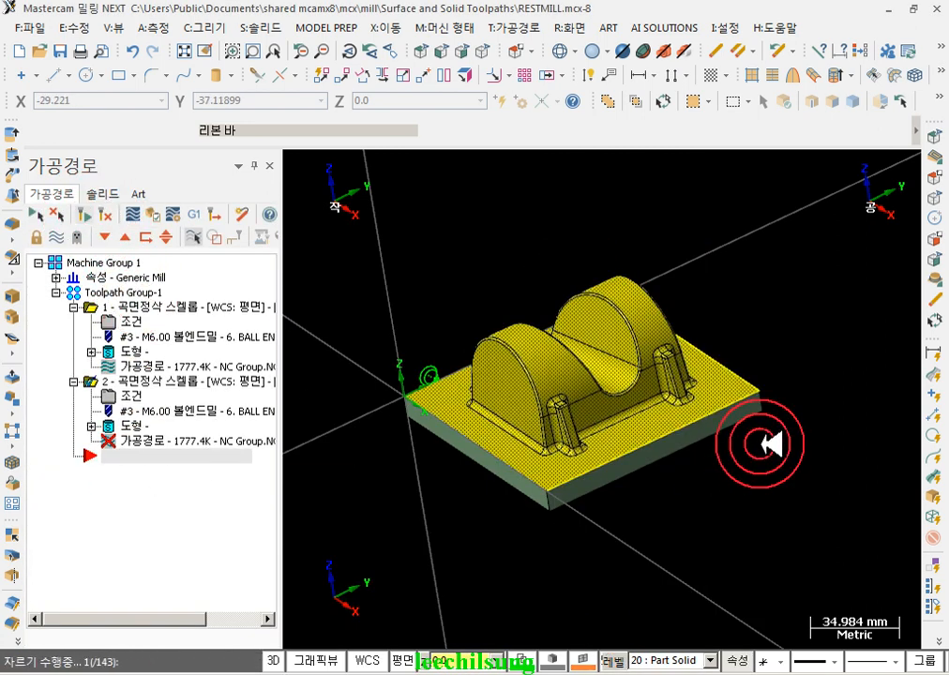
pyautogui.click(584, 243)
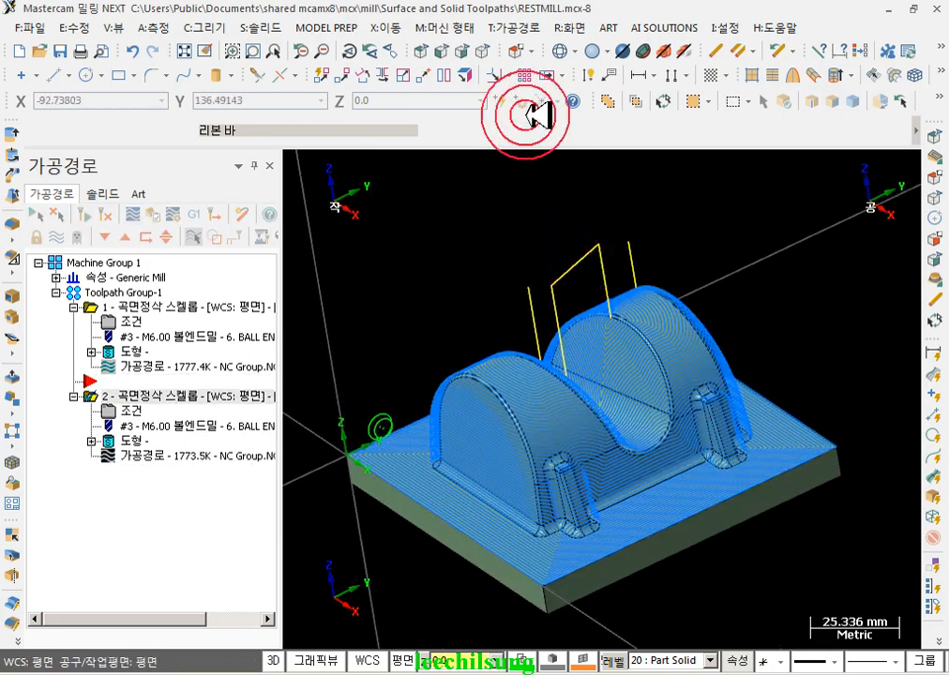
# - Examine the copied operation's toolpath from above and the original operation's passes and retracts in 3D
pyautogui.click(420, 52)
pyautogui.scroll(-9, 711, 333)
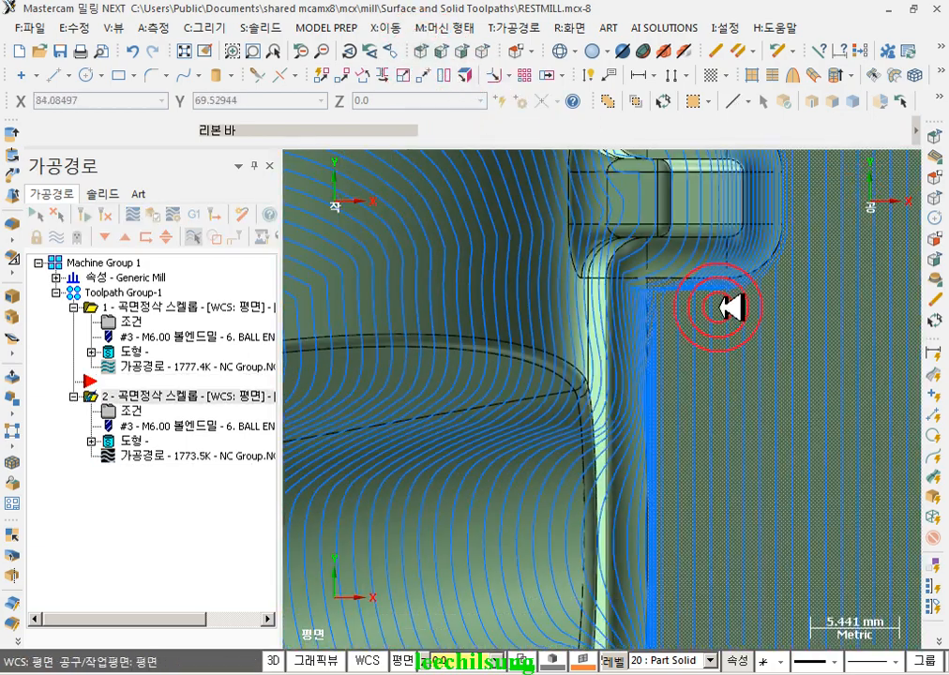
pyautogui.scroll(-4, 665, 283)
pyautogui.scroll(2, 559, 402)
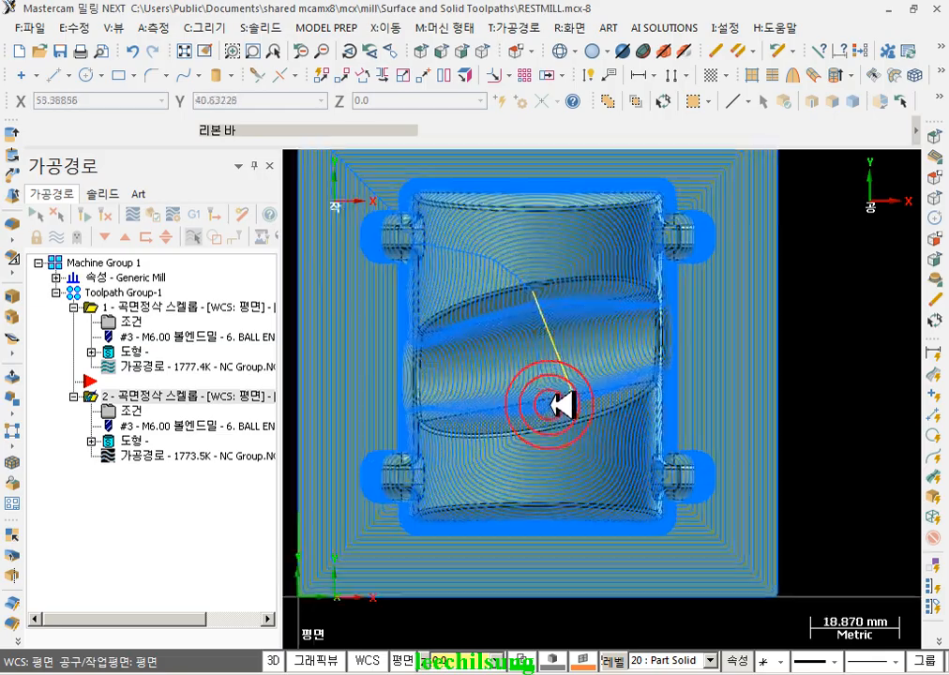
pyautogui.moveTo(566, 411); pyautogui.dragTo(183, 307, button='middle')
pyautogui.moveTo(497, 350); pyautogui.dragTo(463, 349, button='middle')
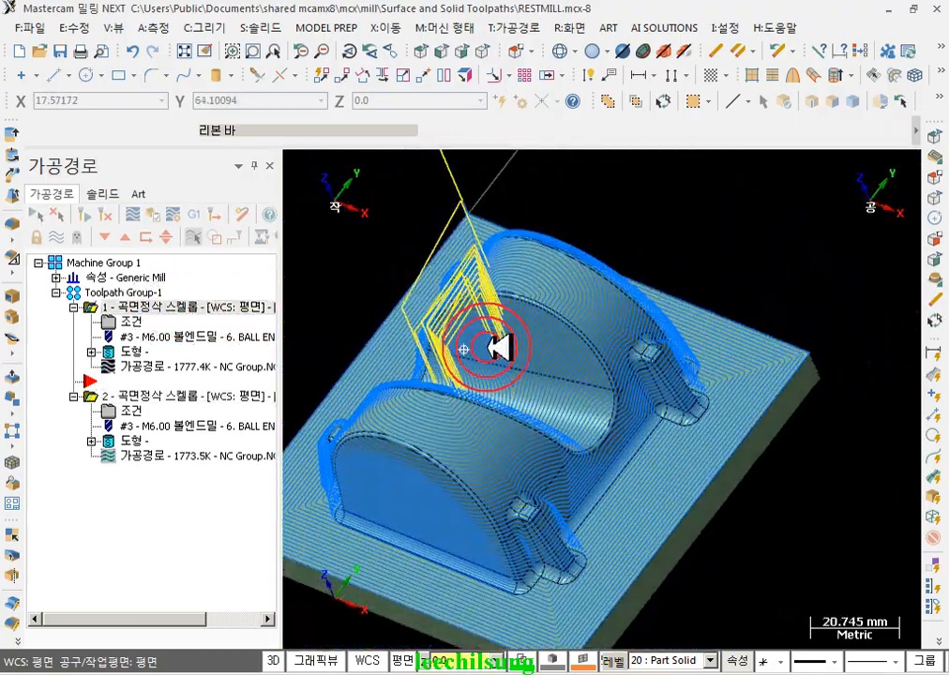
pyautogui.scroll(5, 478, 318)
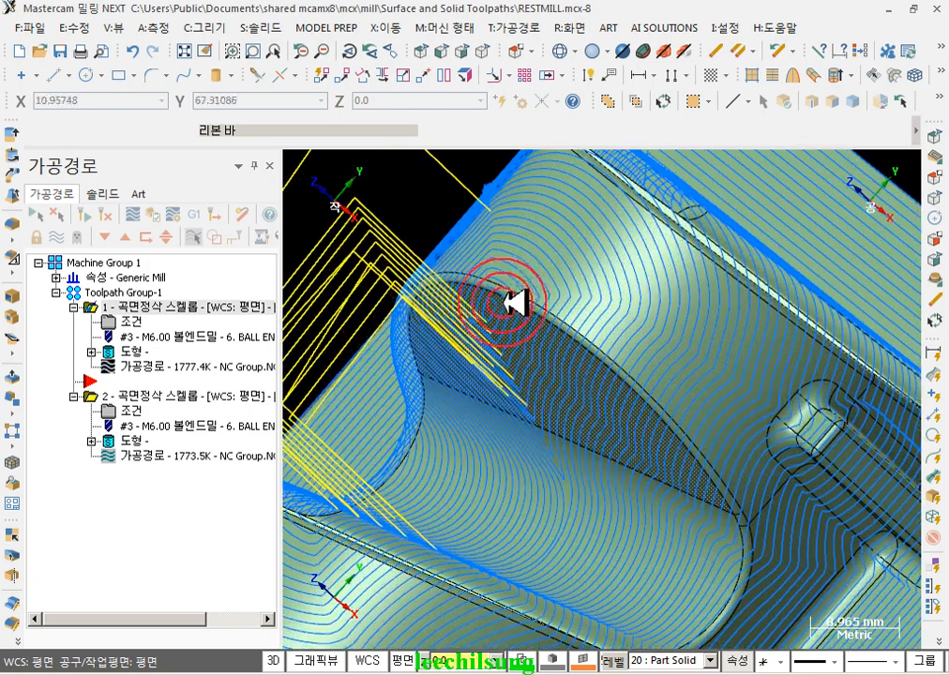
# - Compare the retracts and link moves of the two scallop toolpaths up close on the curved faces
pyautogui.click(173, 387)
pyautogui.click(158, 392)
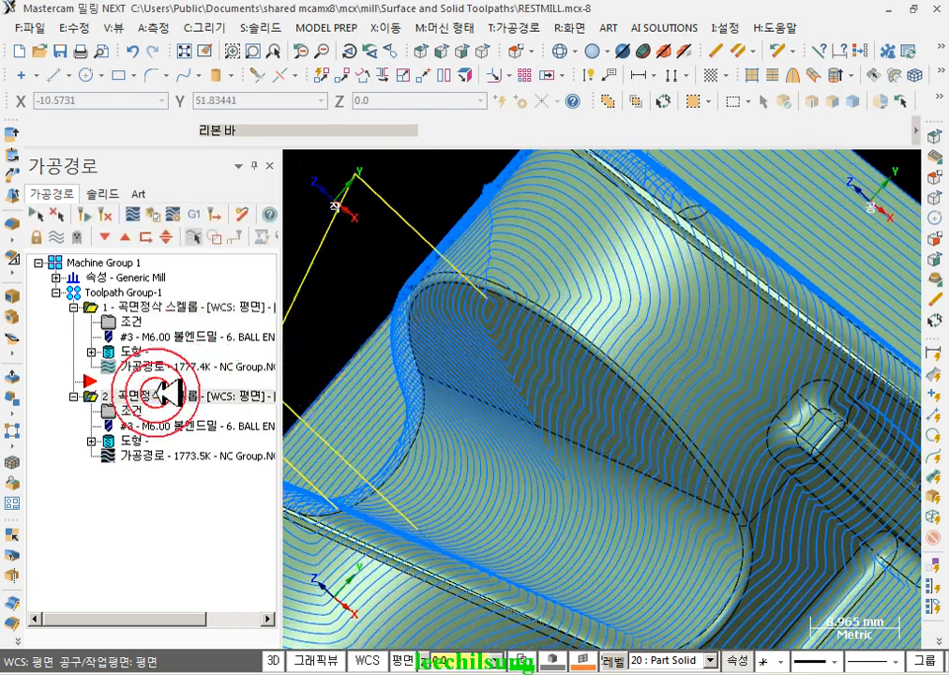
pyautogui.click(148, 309)
pyautogui.keyDown('ctrl'); pyautogui.click(159, 396); pyautogui.keyUp('ctrl')
pyautogui.moveTo(536, 390); pyautogui.dragTo(211, 329, button='middle')
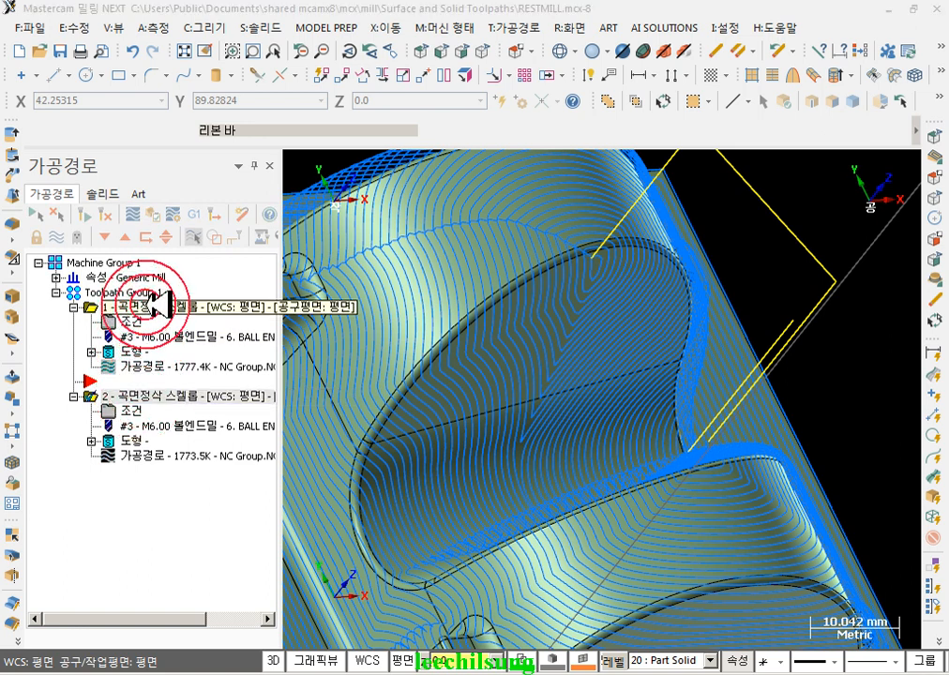
pyautogui.click(150, 305)
pyautogui.scroll(6, 540, 244)
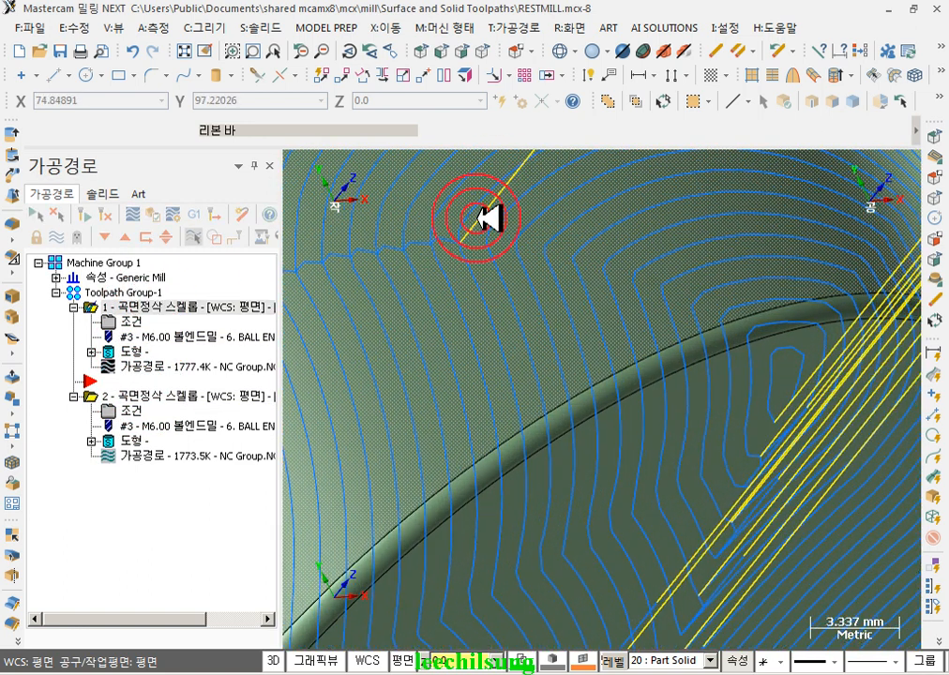
pyautogui.click(616, 281)
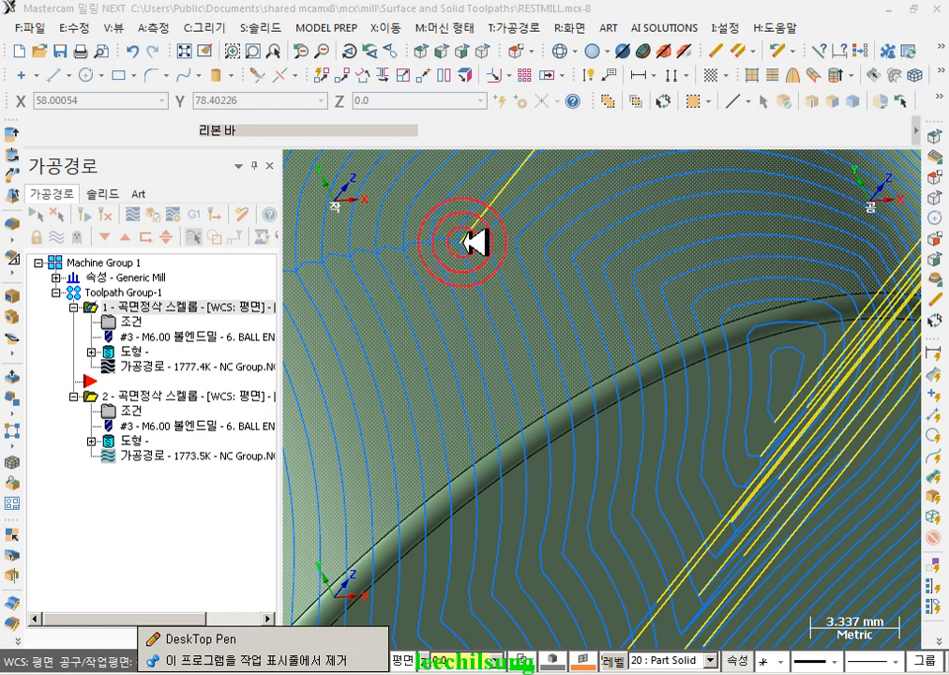
pyautogui.click(473, 266)
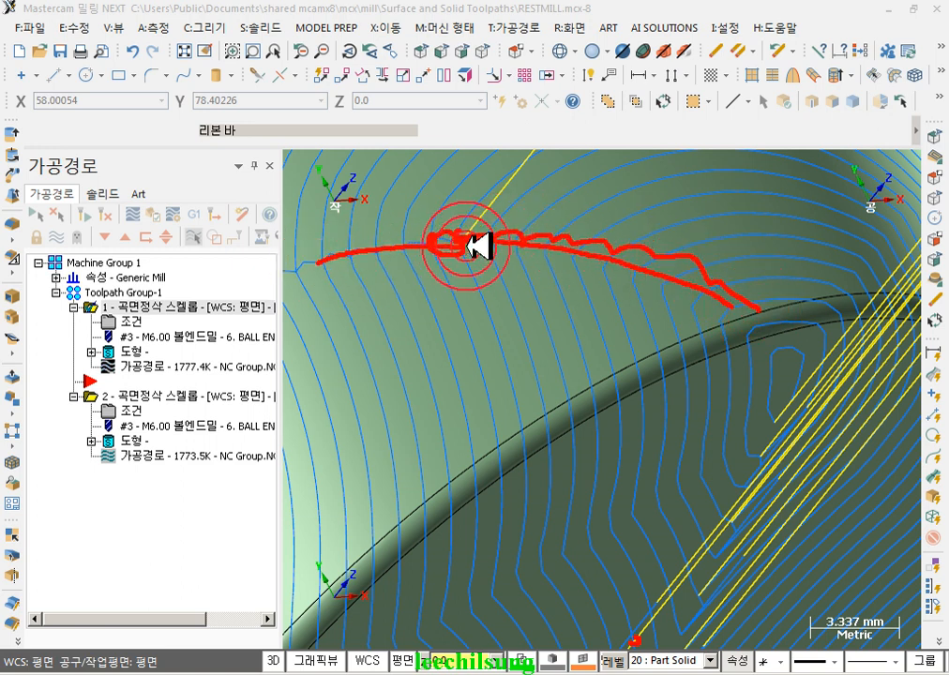
pyautogui.rightClick(591, 234)
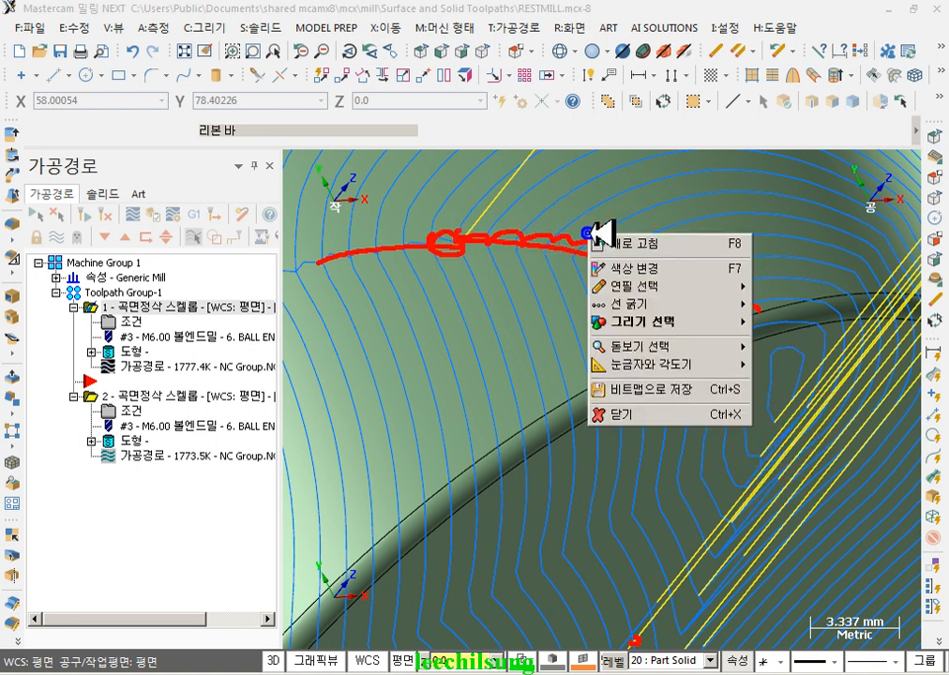
pyautogui.click(636, 415)
# - Check the original operation's scallop parameters and compare both toolpaths across the curved walls from several angles
pyautogui.click(129, 322)
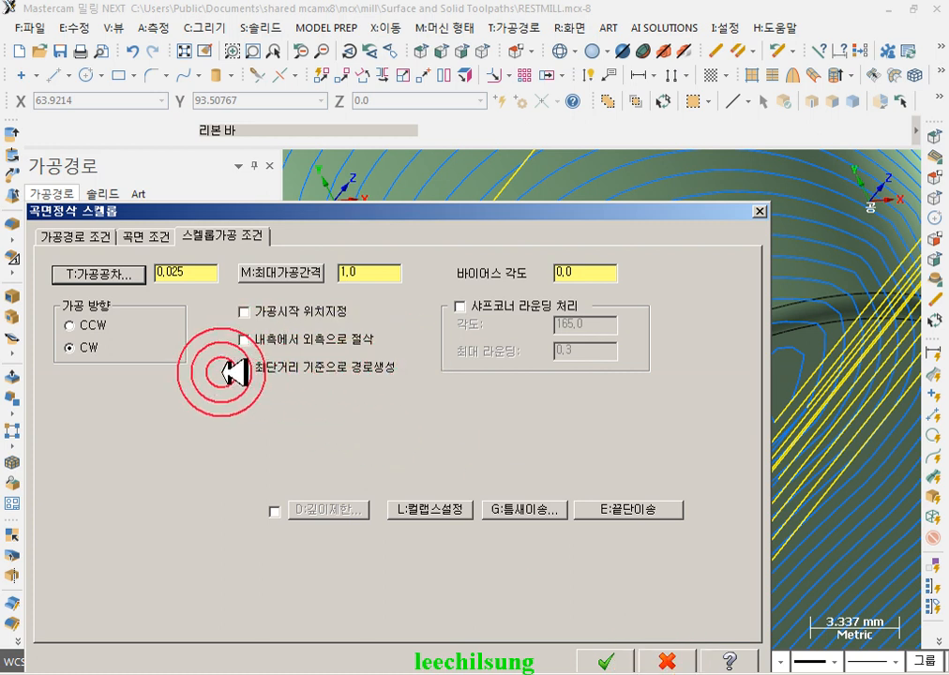
pyautogui.click(667, 660)
pyautogui.scroll(-5, 533, 222)
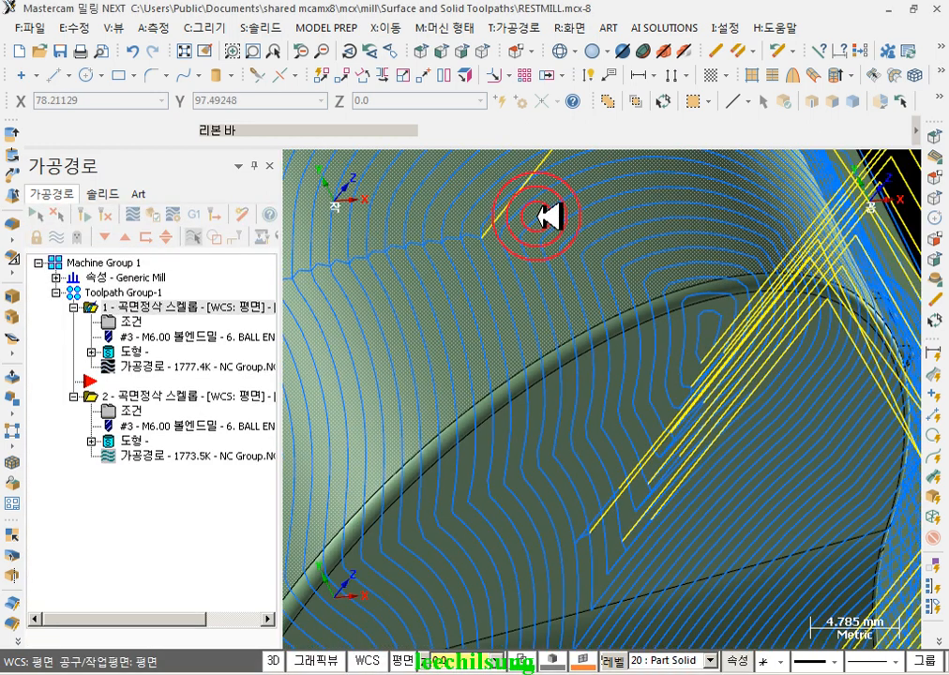
pyautogui.moveTo(650, 356); pyautogui.dragTo(659, 434, button='middle')
pyautogui.scroll(-2, 619, 393)
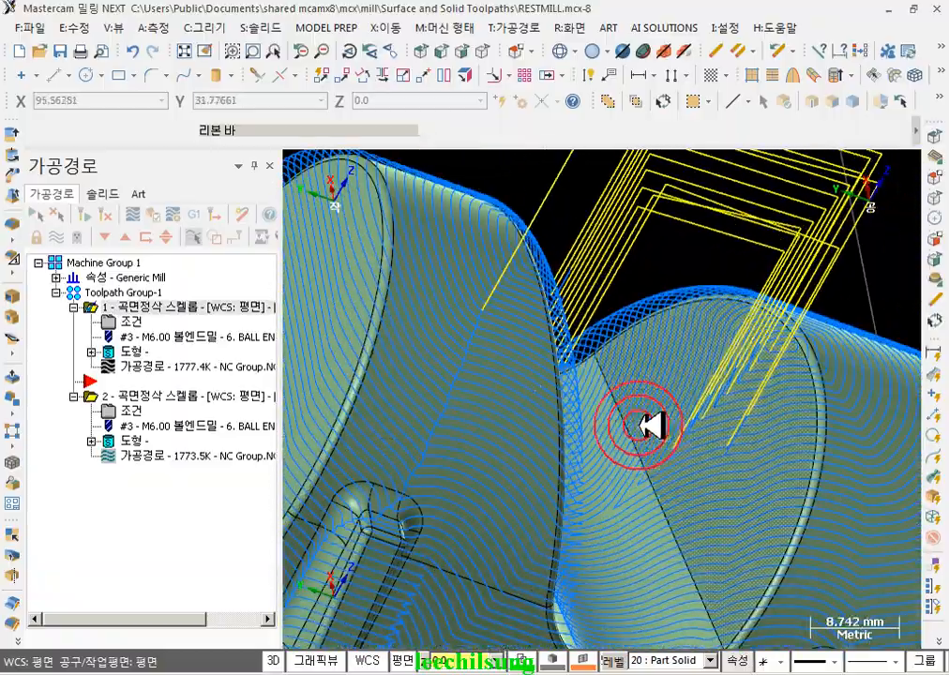
pyautogui.click(175, 391)
pyautogui.scroll(1, 735, 381)
pyautogui.moveTo(735, 382); pyautogui.dragTo(582, 339, button='middle')
pyautogui.scroll(-3, 656, 343)
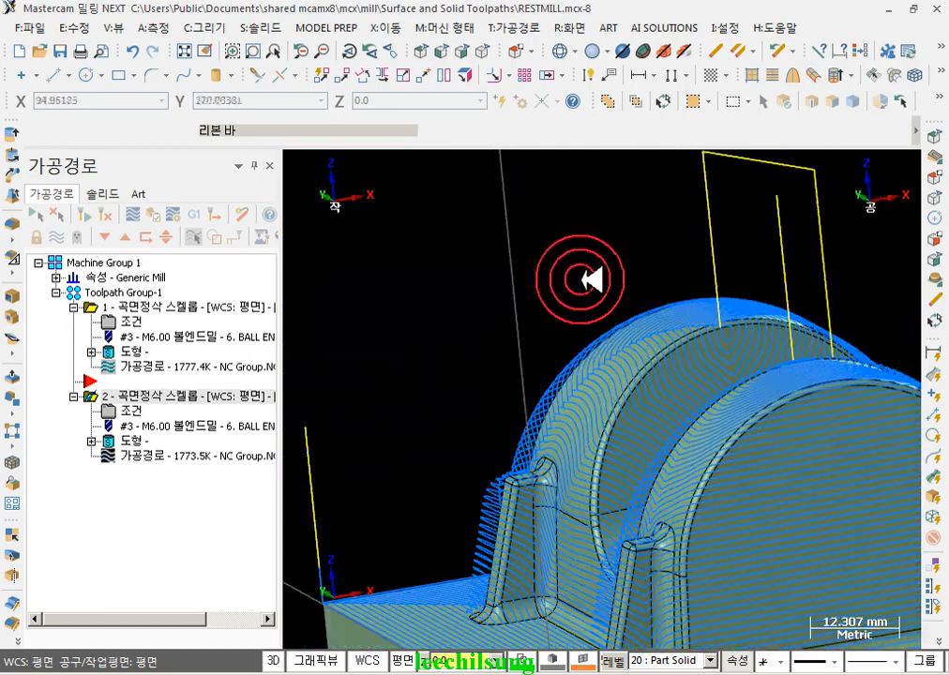
# - Enable the machining start position option (가공시작 위치지정) in the copied scallop operation's parameters
pyautogui.click(170, 407)
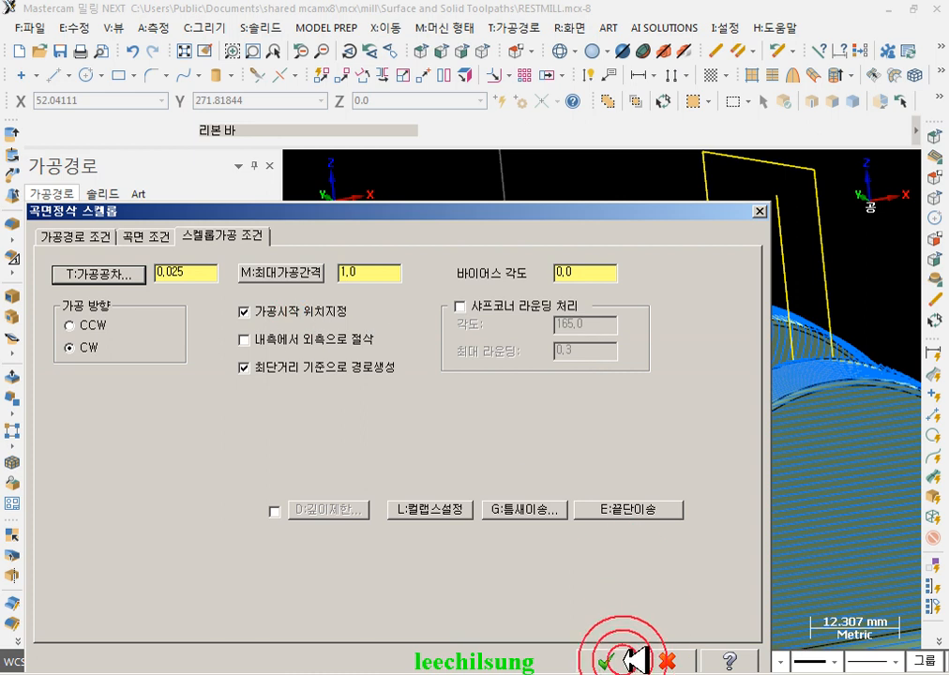
pyautogui.click(636, 656)
pyautogui.scroll(-2, 583, 445)
pyautogui.moveTo(583, 444); pyautogui.dragTo(418, 36, button='middle')
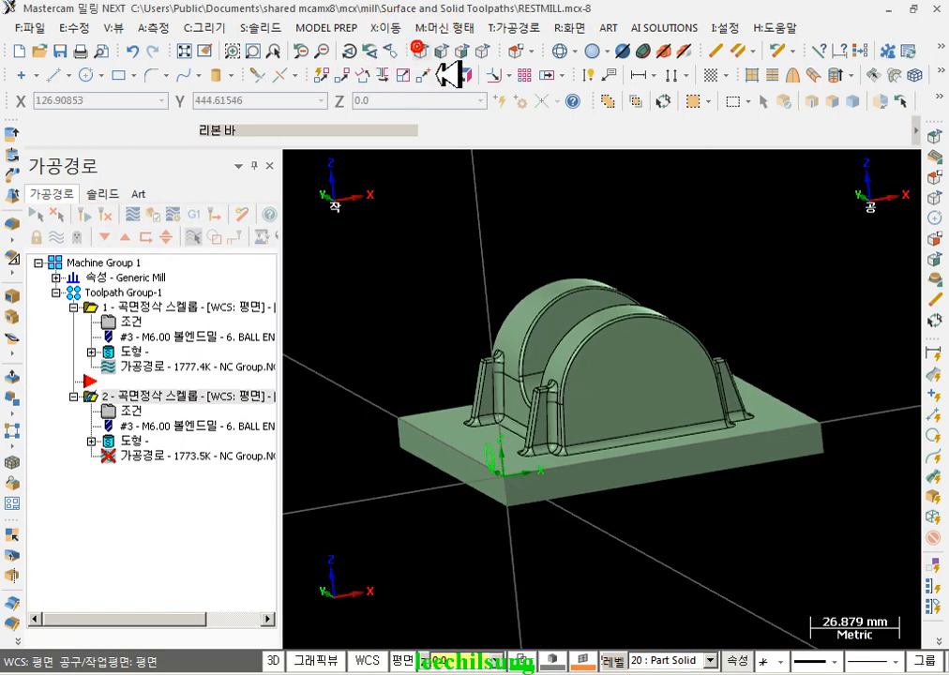
# - Regenerate the copied scallop toolpath with its start point at the part's origin corner, X0 Y0 Z0
pyautogui.click(426, 52)
pyautogui.click(86, 215)
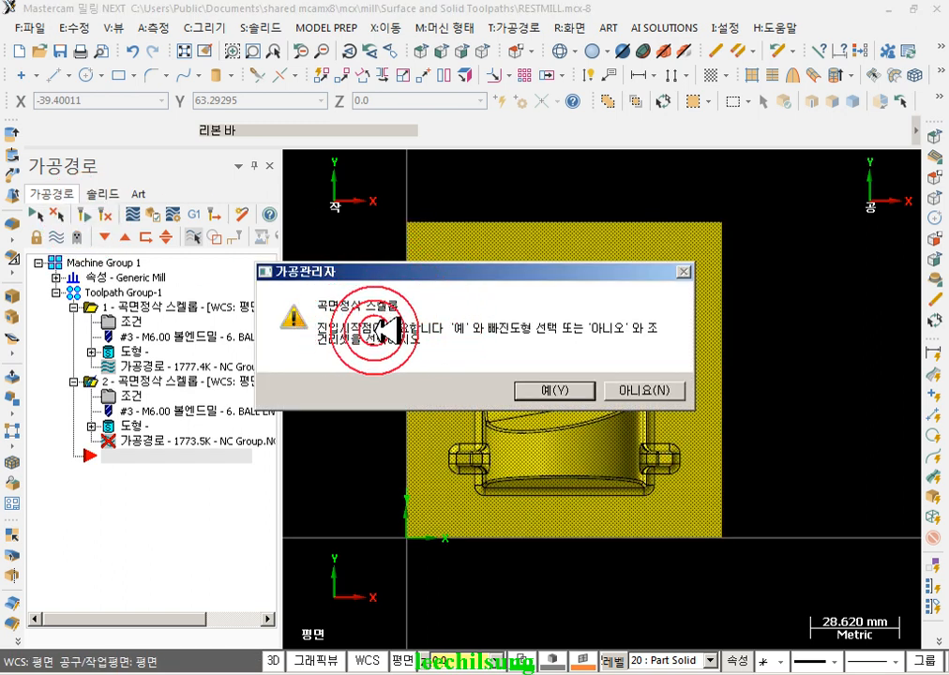
pyautogui.click(553, 385)
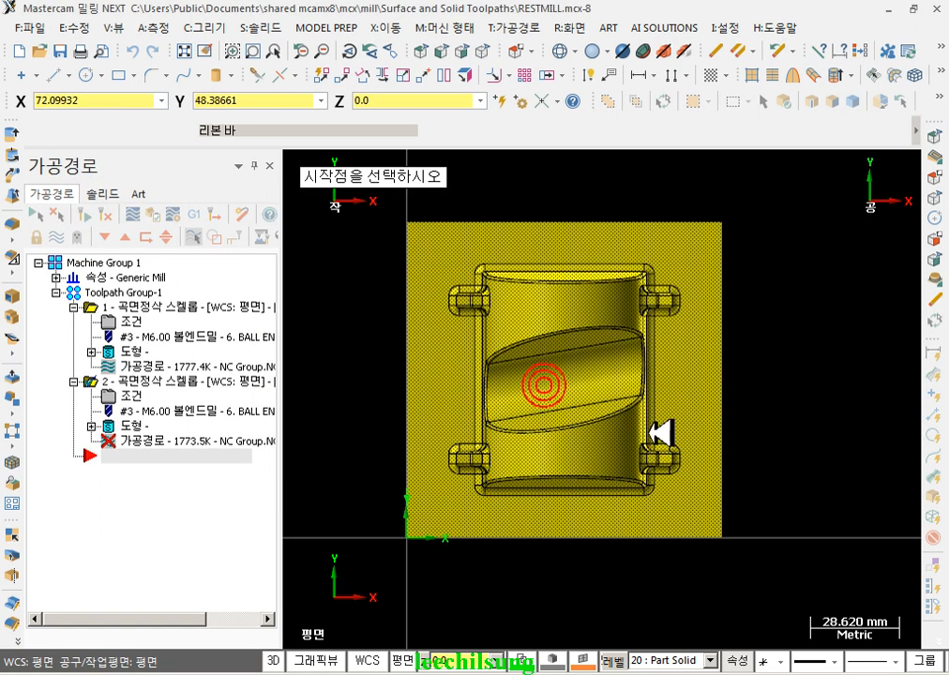
pyautogui.click(410, 538)
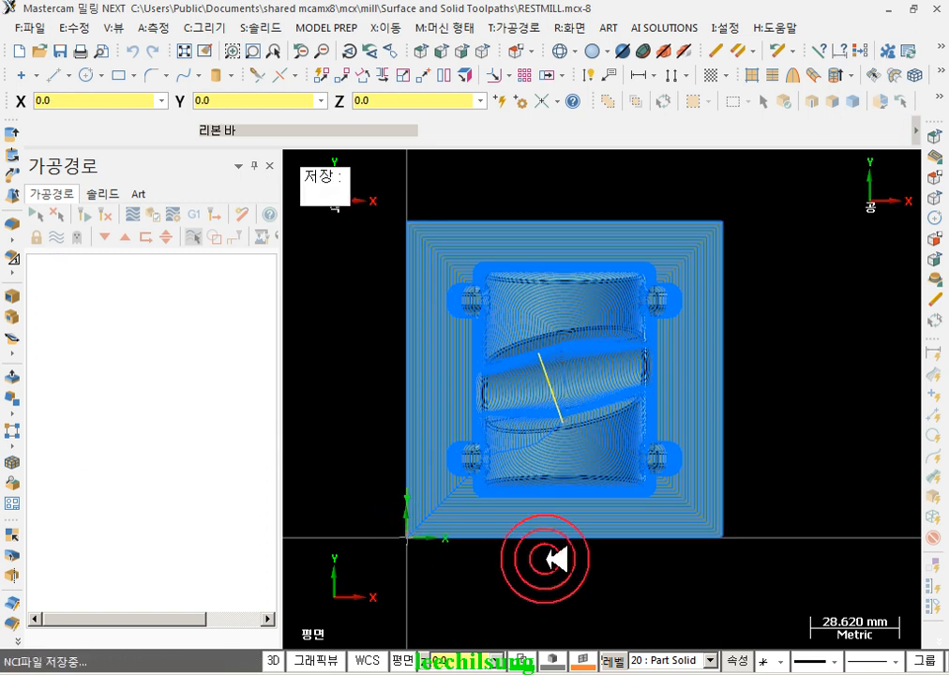
# - Backplot the copied scallop toolpath through to its end and examine its entry from the origin corner
pyautogui.click(178, 457)
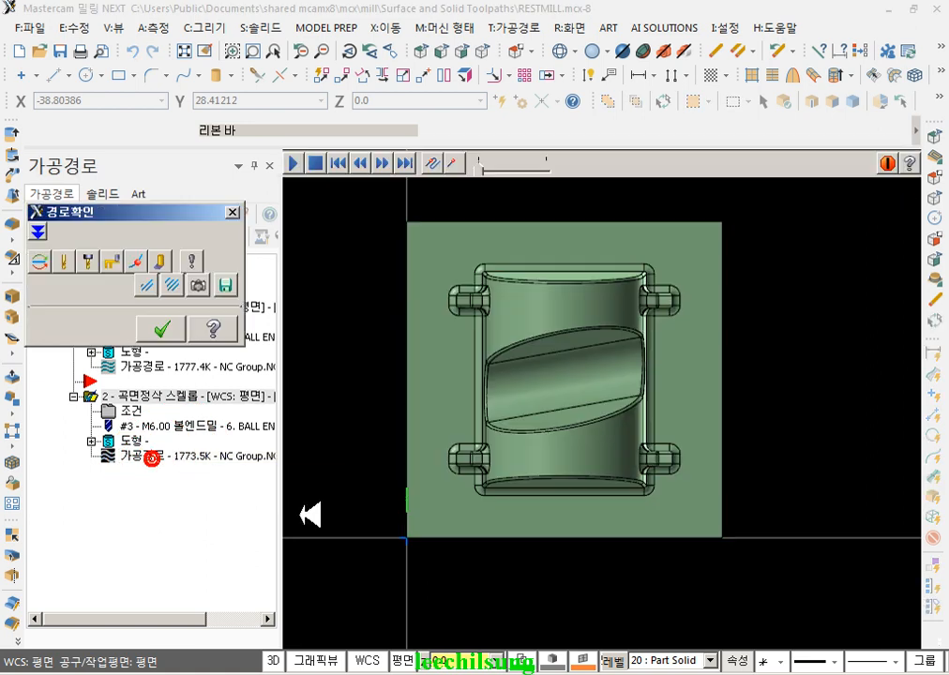
pyautogui.scroll(5, 412, 554)
pyautogui.moveTo(446, 525); pyautogui.dragTo(421, 428, button='middle')
pyautogui.scroll(-3, 333, 527)
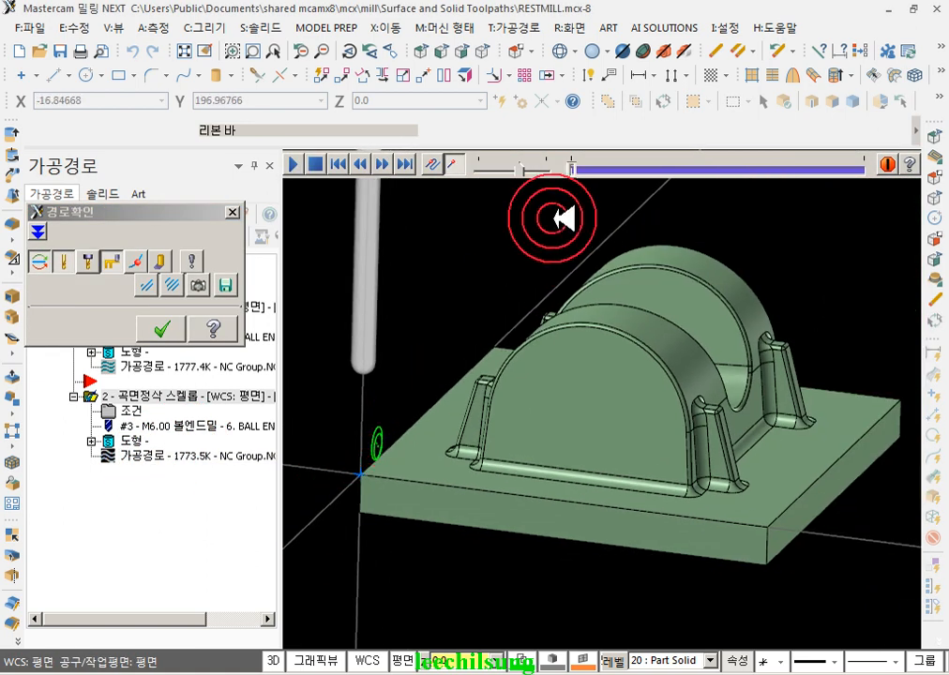
pyautogui.moveTo(574, 169); pyautogui.dragTo(885, 172)
pyautogui.moveTo(781, 272); pyautogui.dragTo(604, 307, button='middle')
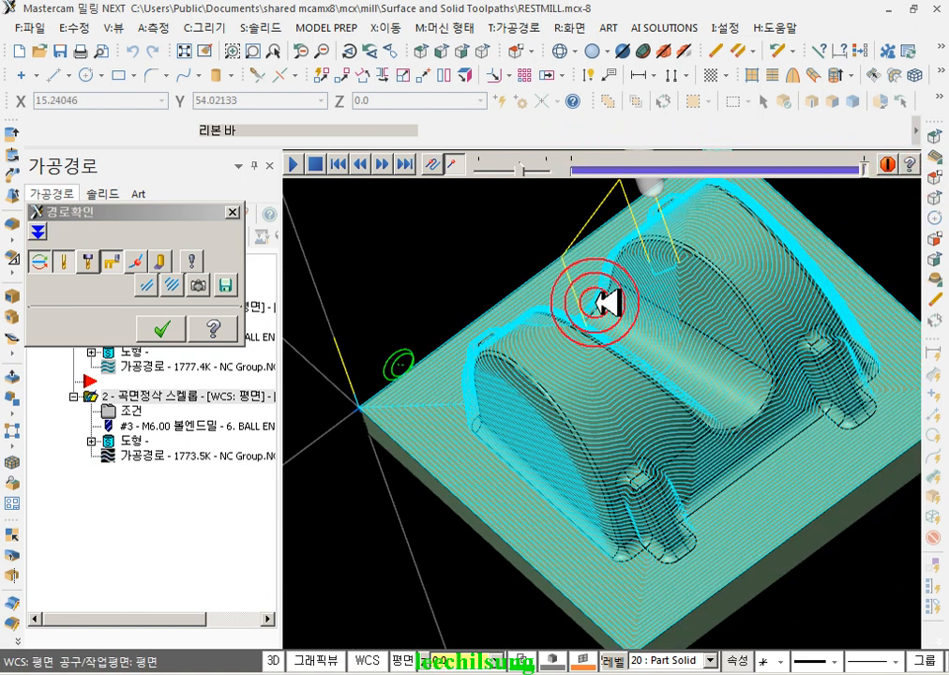
pyautogui.click(167, 326)
pyautogui.scroll(-2, 519, 559)
pyautogui.moveTo(518, 559); pyautogui.dragTo(621, 550, button='middle')
pyautogui.click(437, 50)
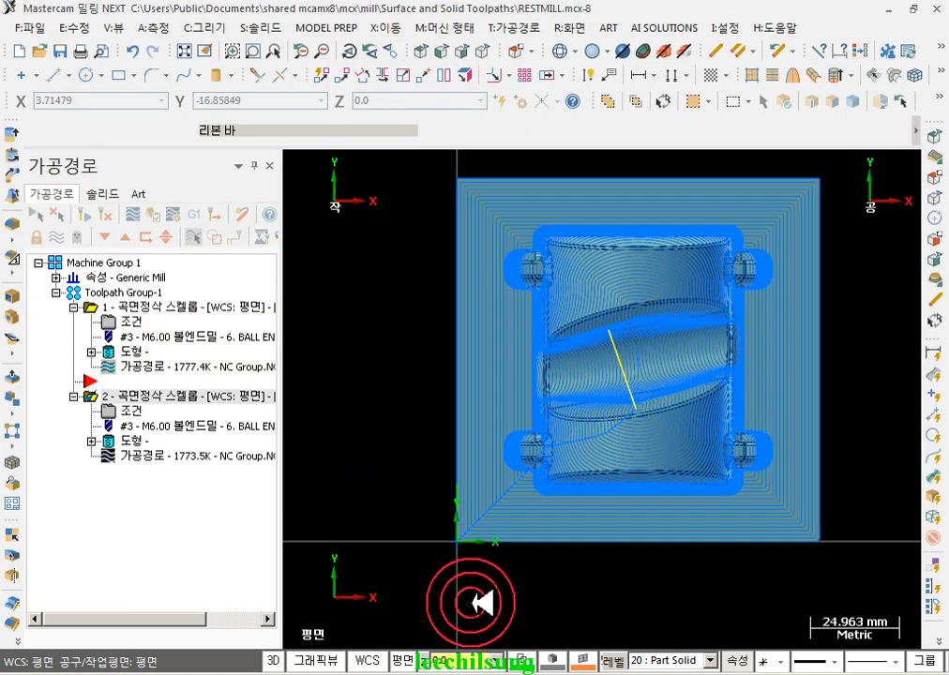
# - Backplot the first passes of the original scallop toolpath and examine where it enters the part
pyautogui.click(170, 307)
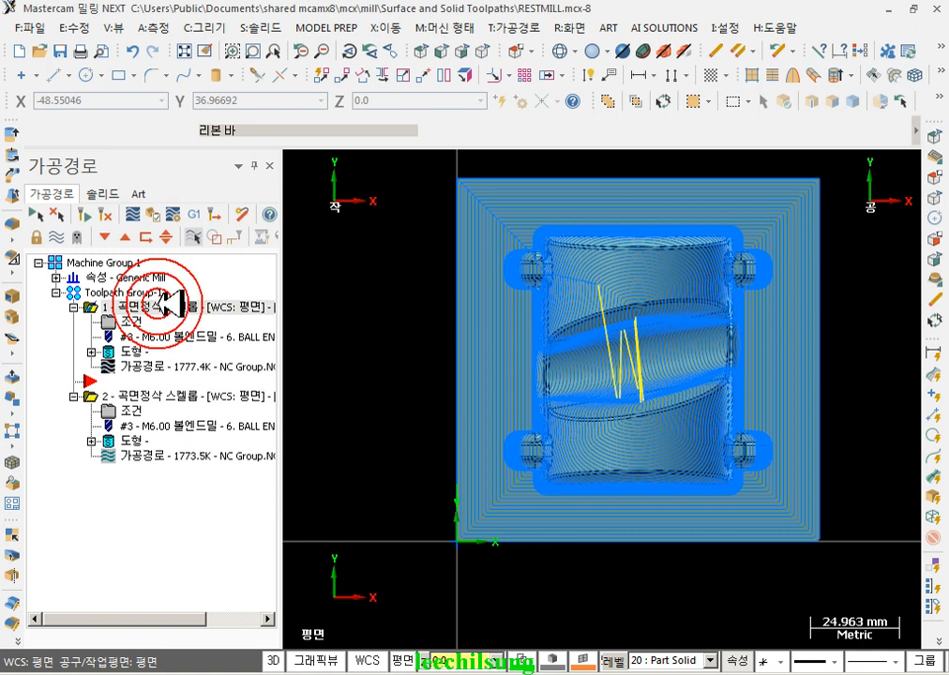
pyautogui.doubleClick(144, 365)
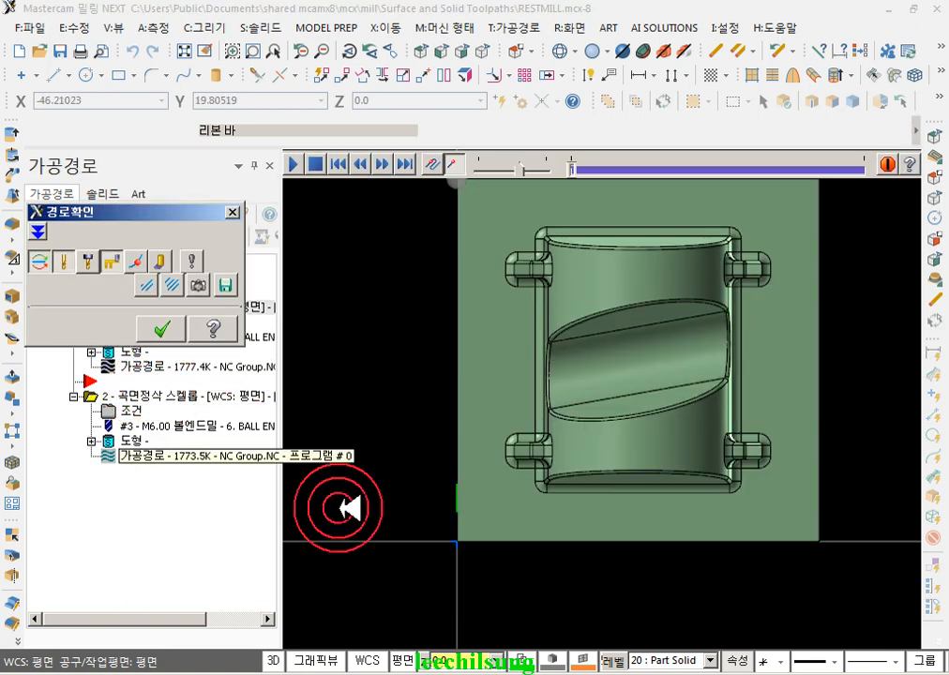
pyautogui.scroll(-3, 449, 402)
pyautogui.scroll(2, 456, 311)
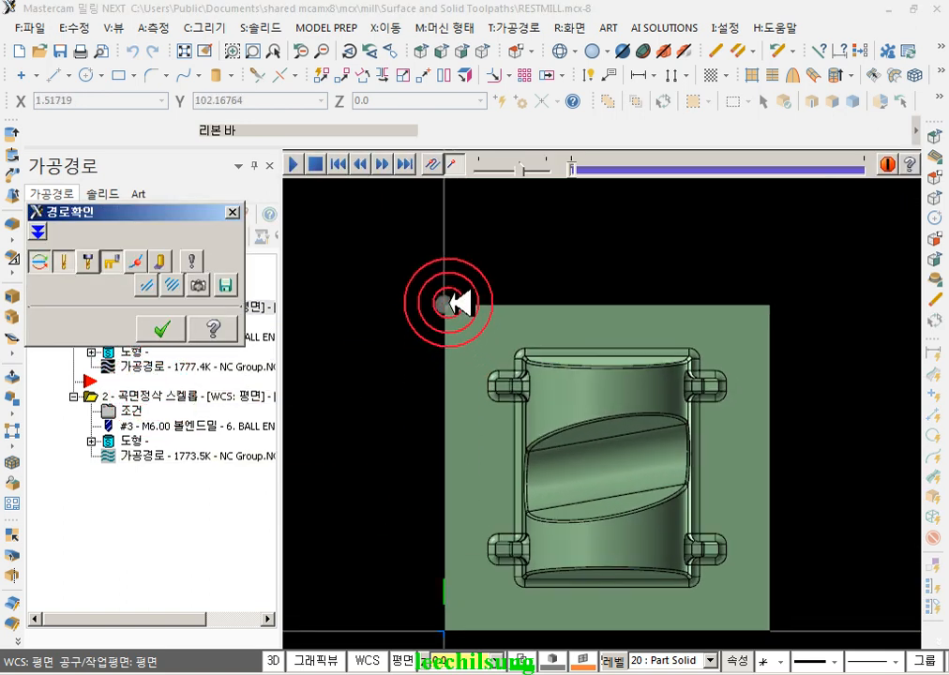
pyautogui.scroll(-4, 550, 258)
pyautogui.scroll(3, 525, 369)
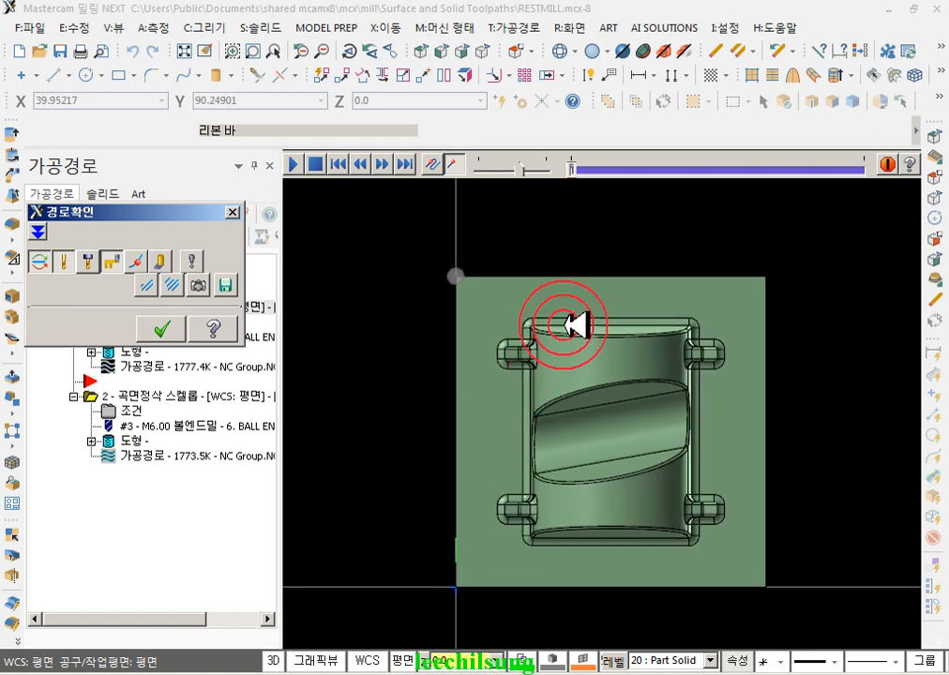
pyautogui.click(577, 169)
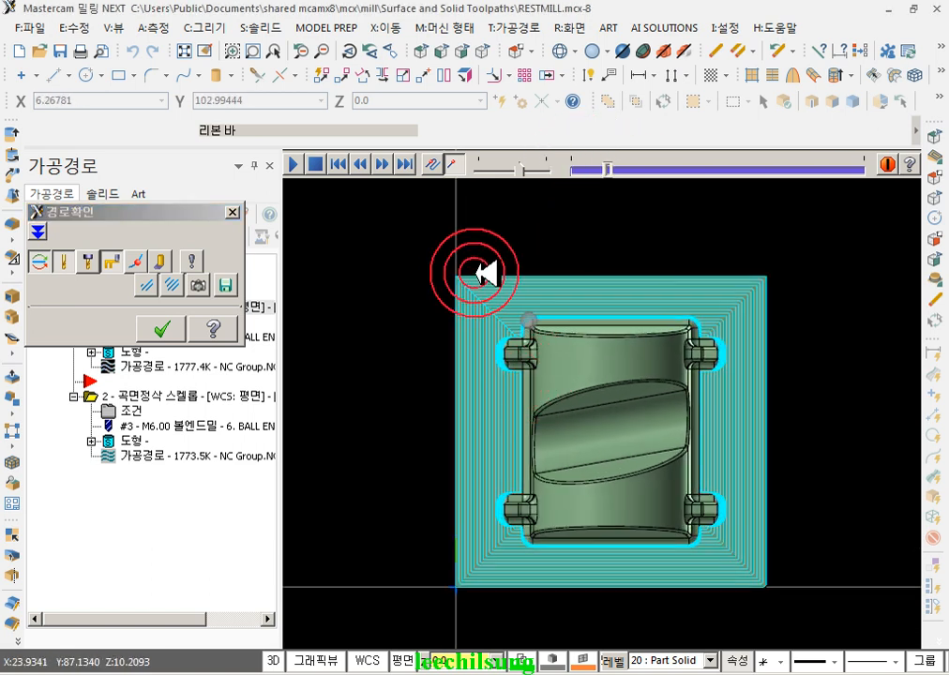
pyautogui.click(175, 326)
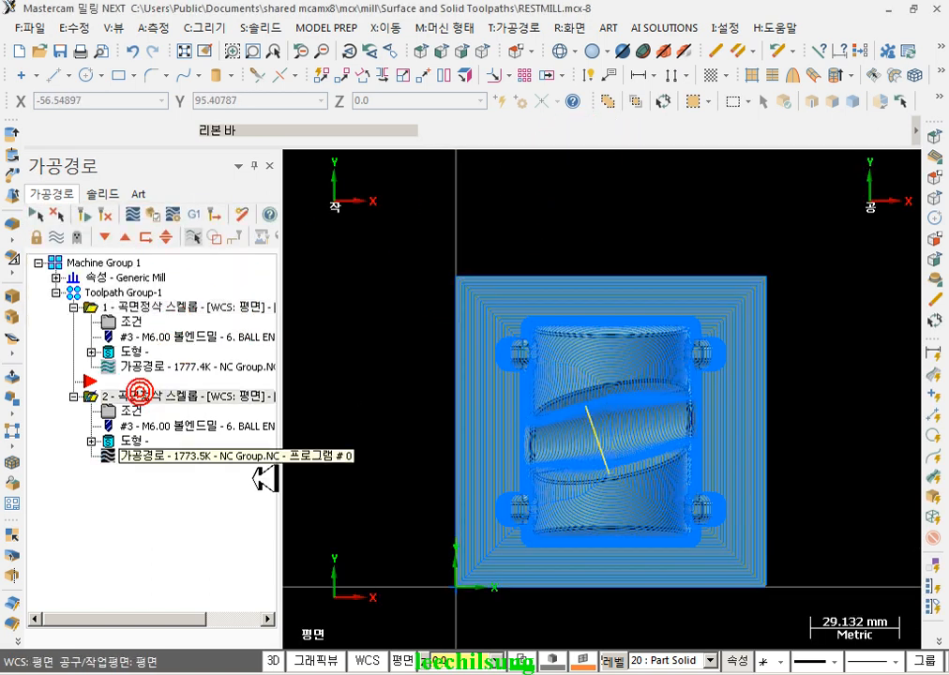
# - Backplot the copied scallop operation's start and check its scallop parameters for comparison with the original
pyautogui.scroll(1, 478, 605)
pyautogui.click(124, 455)
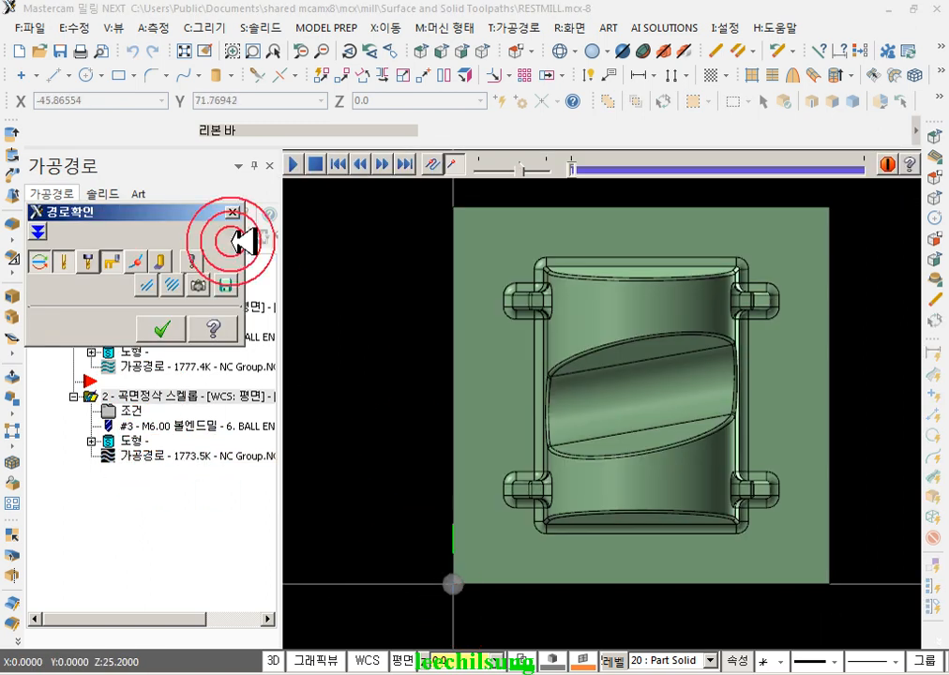
pyautogui.click(231, 212)
pyautogui.scroll(3, 574, 462)
pyautogui.moveTo(612, 478); pyautogui.dragTo(634, 383, button='middle')
pyautogui.click(246, 344)
pyautogui.click(133, 408)
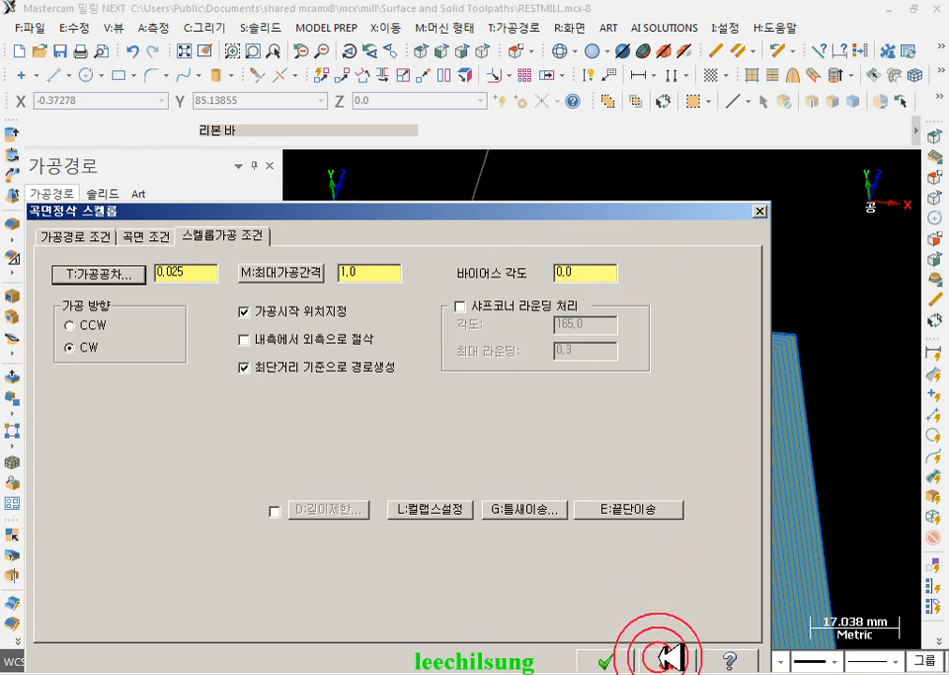
pyautogui.click(659, 657)
# - Duplicate the second scallop operation after itself and set the duplicate's bias angle (바이어스 각도) to 45 degrees
pyautogui.scroll(-2, 515, 273)
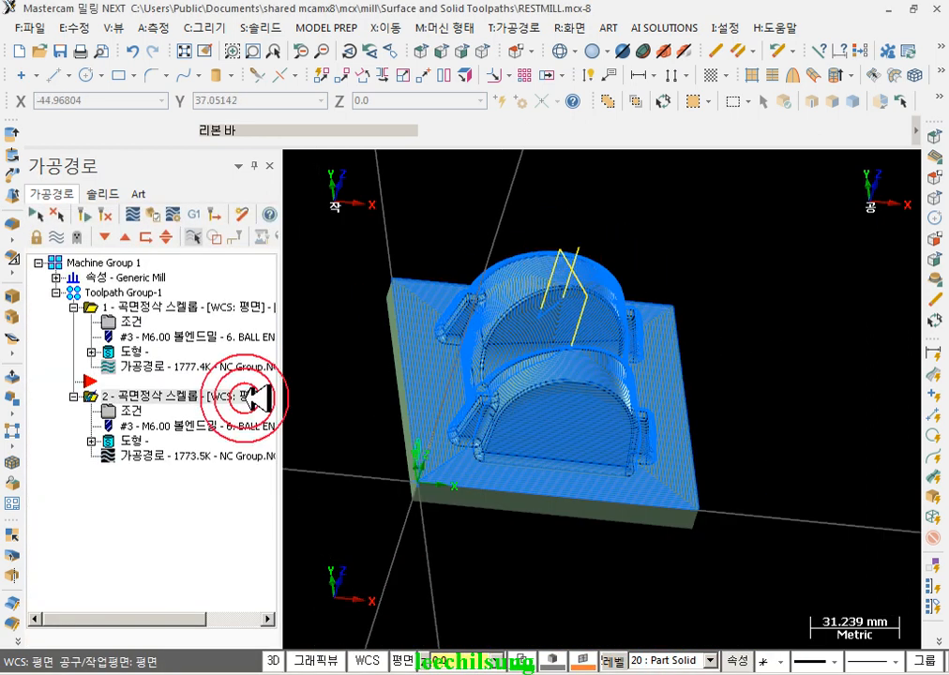
pyautogui.moveTo(184, 436); pyautogui.dragTo(160, 506, button='right')
pyautogui.click(229, 545)
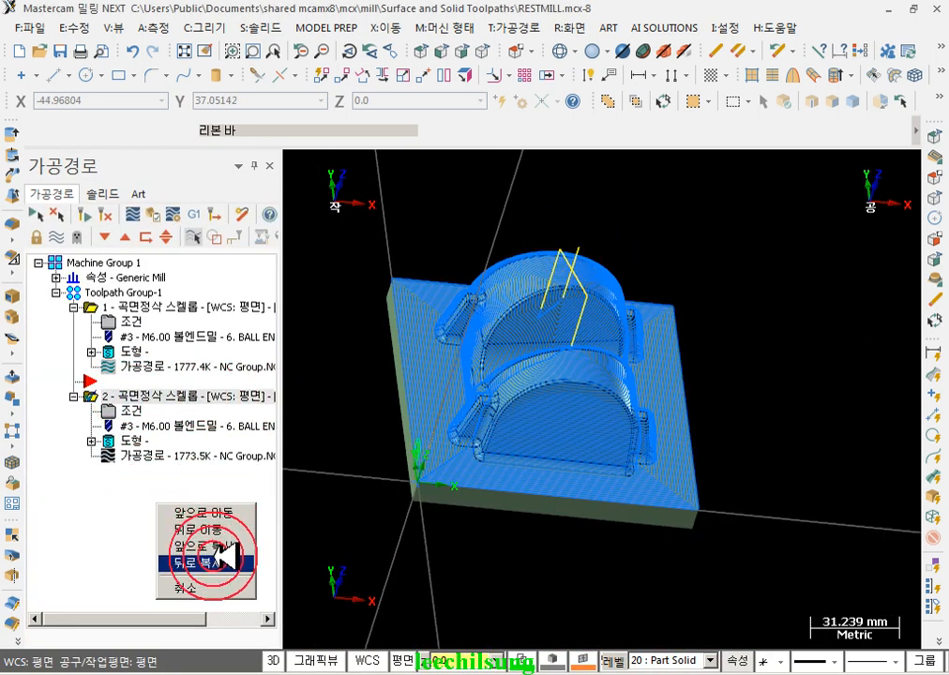
pyautogui.click(129, 409)
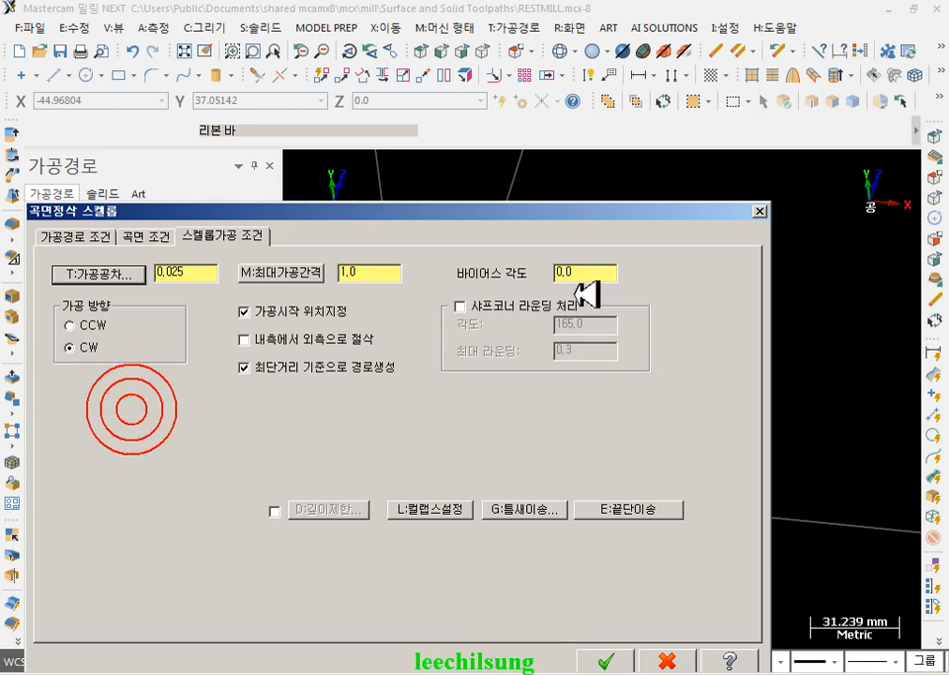
pyautogui.click(602, 661)
pyautogui.click(125, 481)
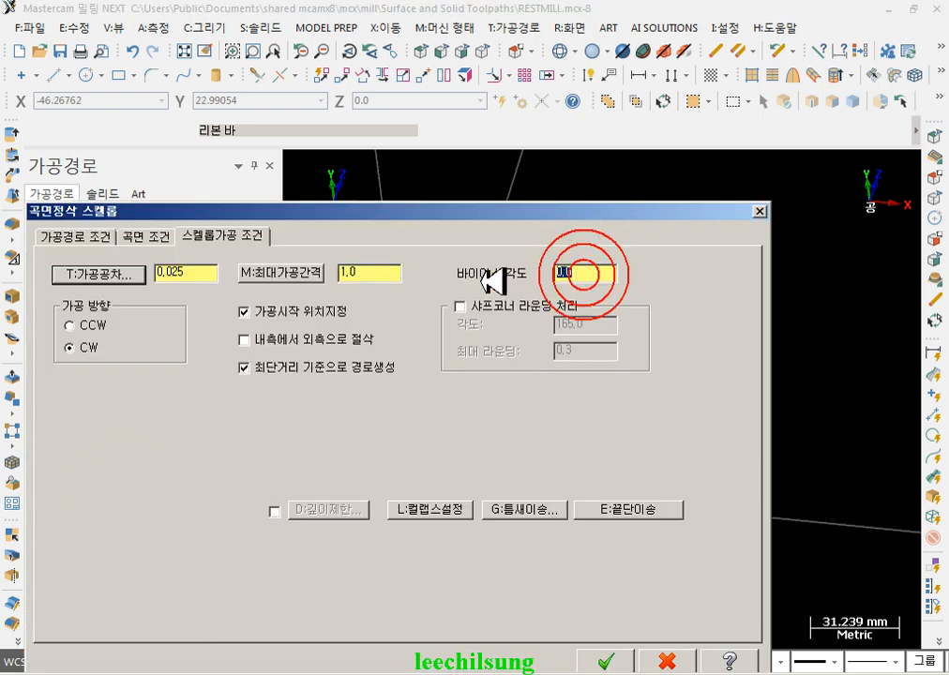
pyautogui.click(610, 661)
# - Regenerate the third scallop toolpath and show it from the top view
pyautogui.click(91, 212)
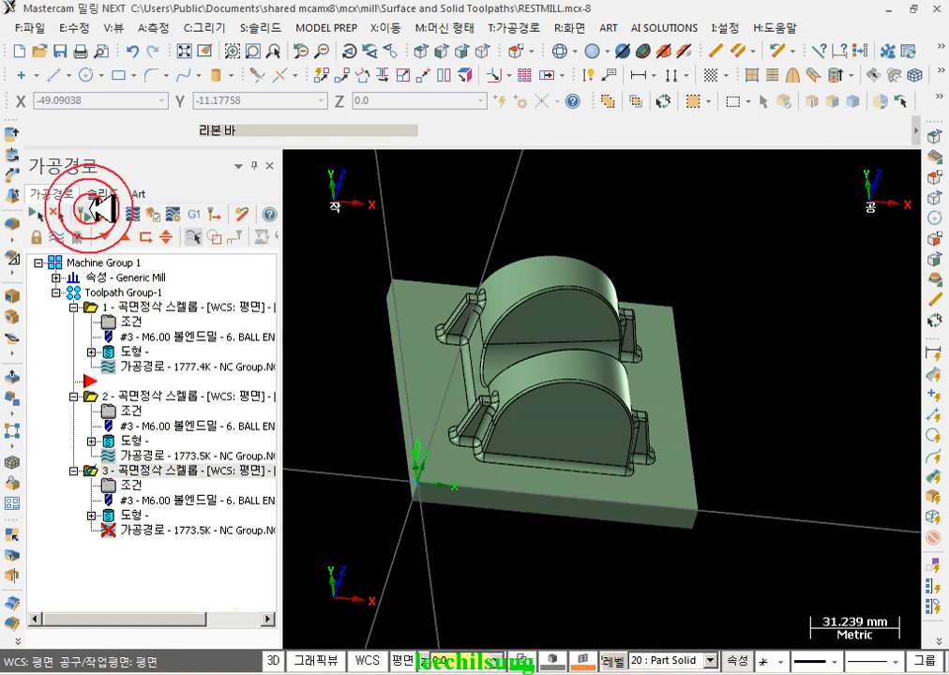
pyautogui.click(720, 340)
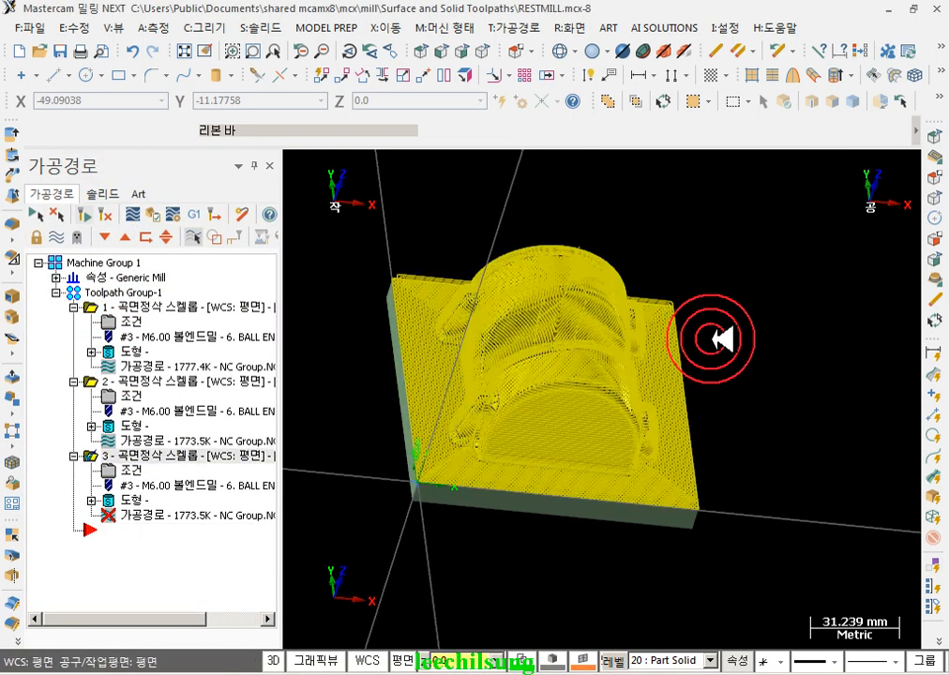
pyautogui.click(419, 52)
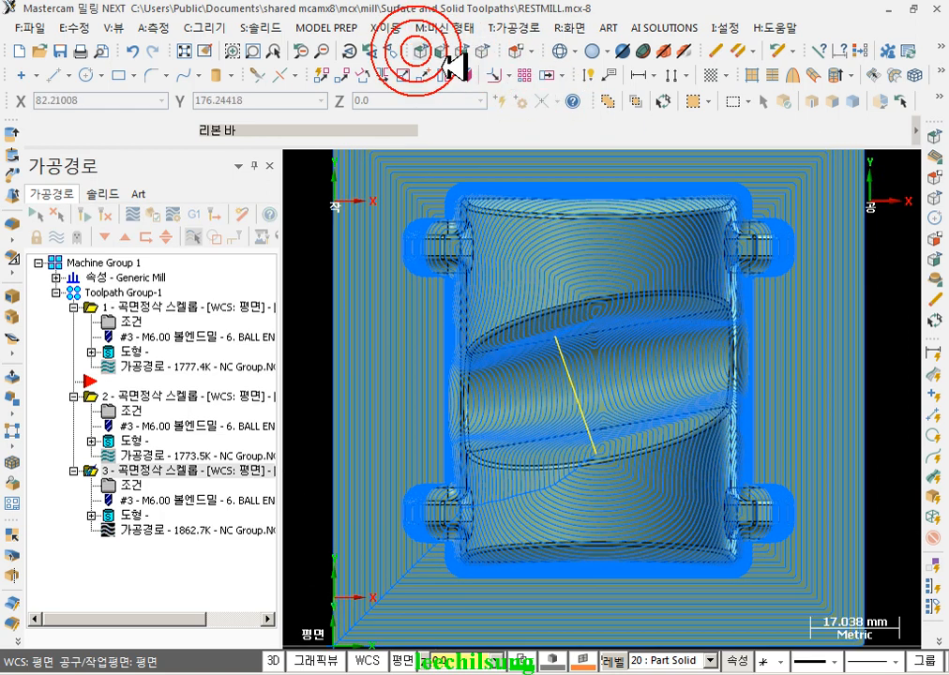
# - Compare the second and third scallop toolpaths in plan, focusing on the lower-left boss and its adjoining walls
pyautogui.click(129, 397)
pyautogui.click(138, 469)
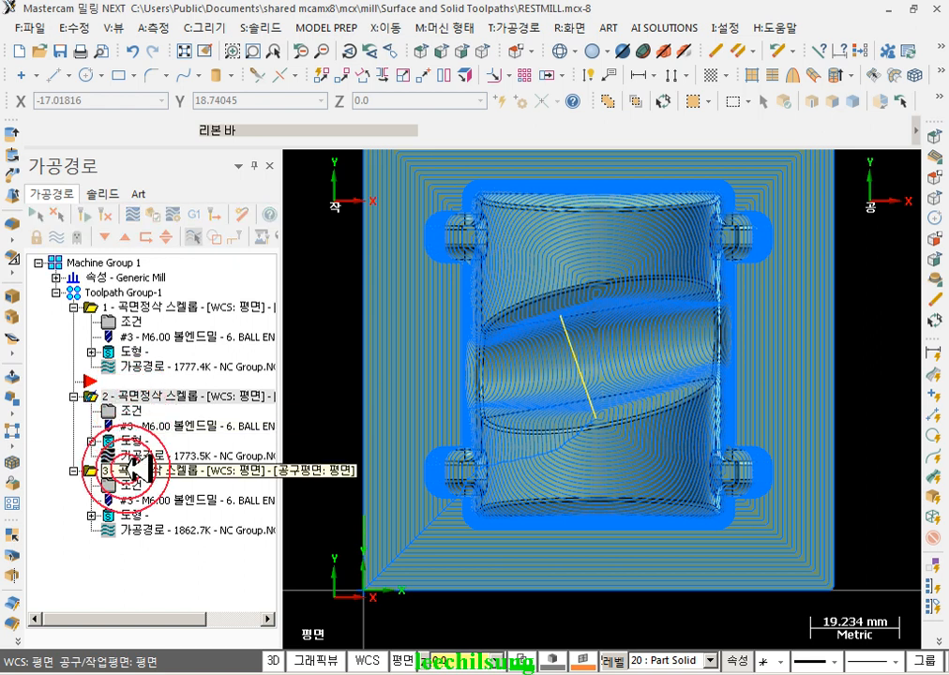
pyautogui.click(130, 397)
pyautogui.scroll(2, 403, 576)
pyautogui.scroll(5, 510, 555)
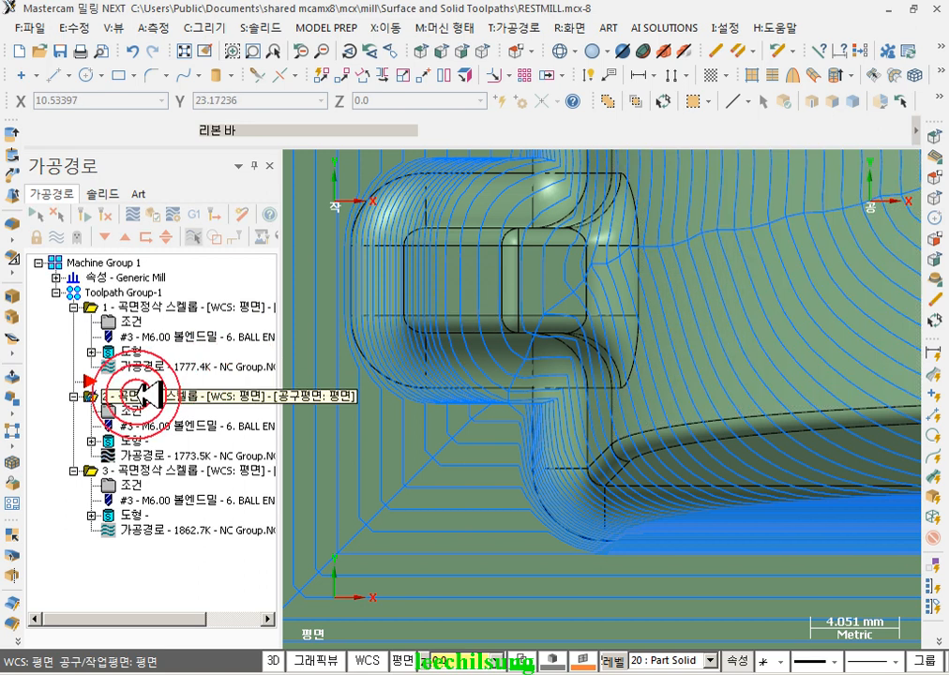
pyautogui.click(132, 470)
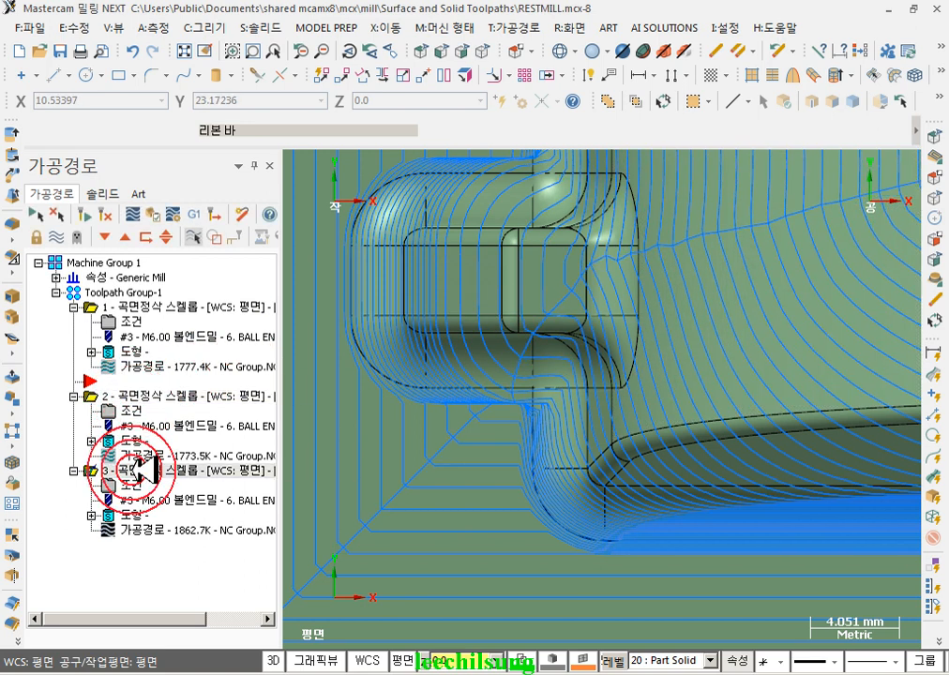
pyautogui.click(130, 397)
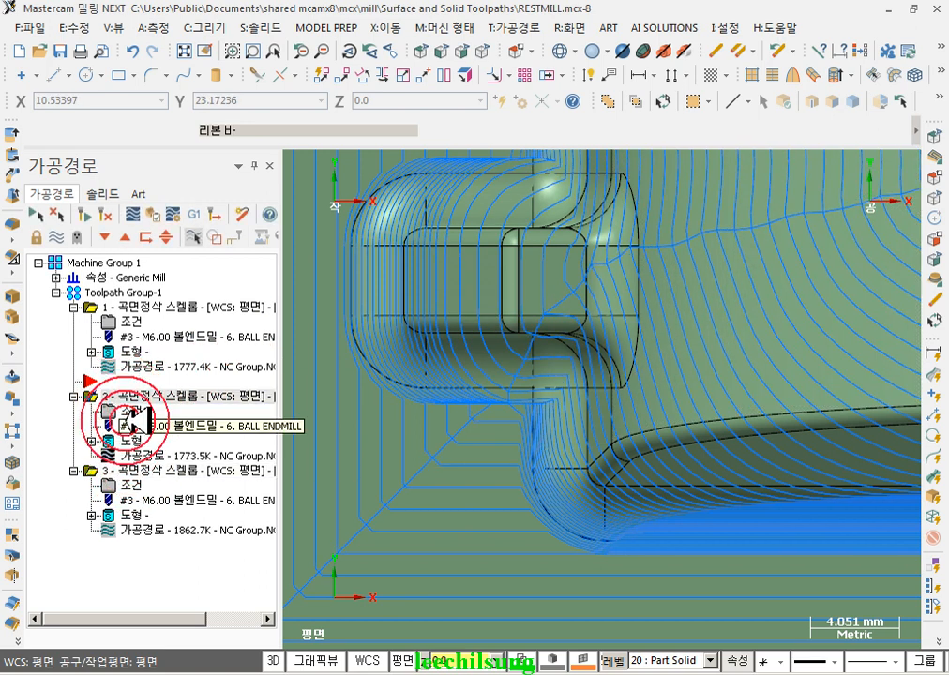
pyautogui.click(129, 470)
pyautogui.scroll(-2, 411, 485)
pyautogui.scroll(2, 834, 246)
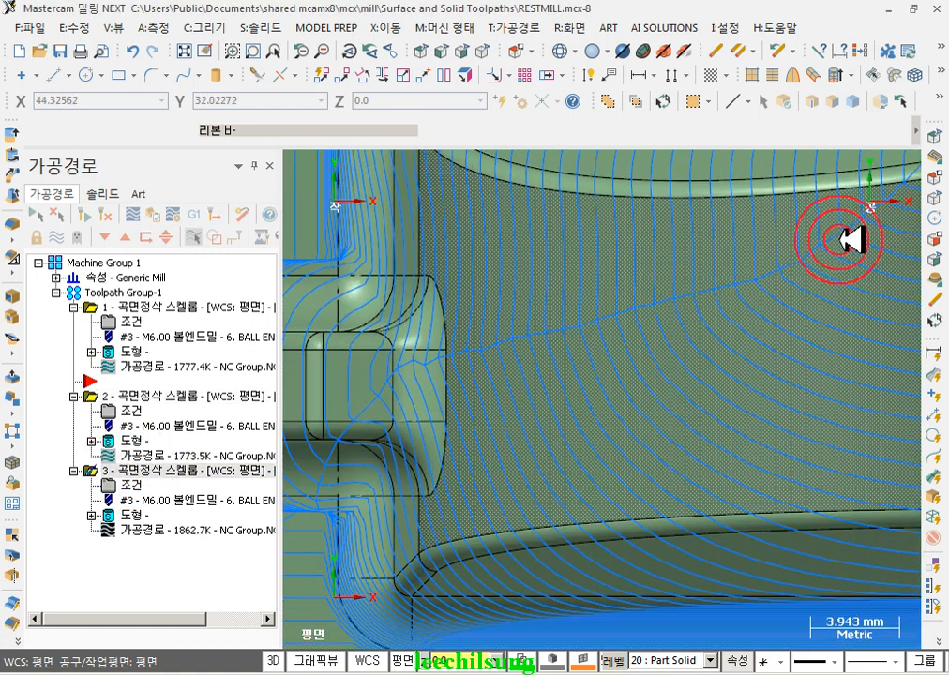
# - Compare the diagonal transition lines between passes of the second and third toolpaths on the curved surface
pyautogui.scroll(2, 483, 345)
pyautogui.click(129, 396)
pyautogui.click(130, 470)
pyautogui.click(131, 470)
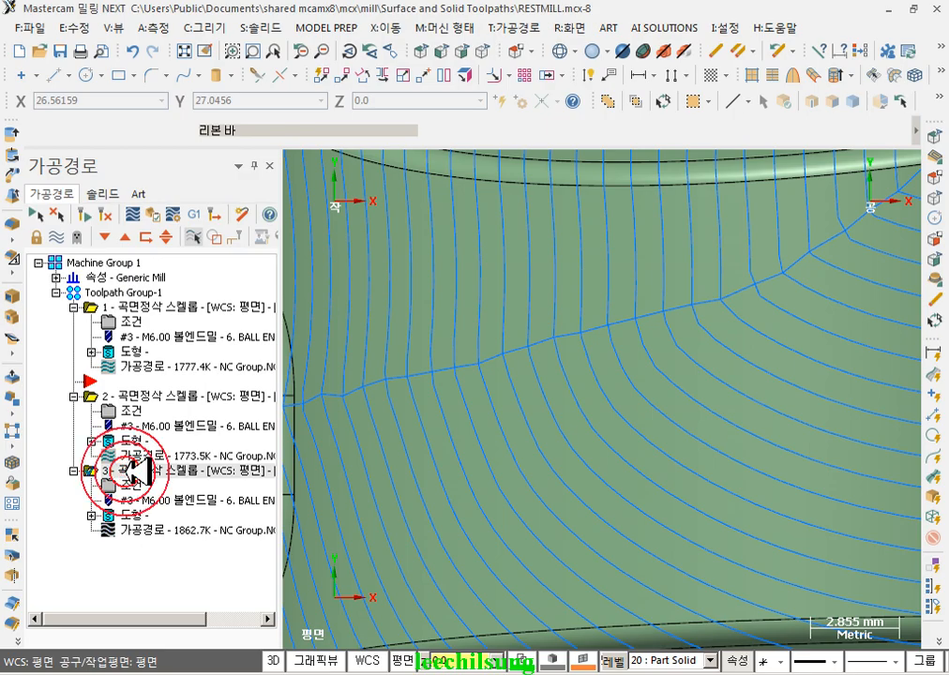
pyautogui.click(129, 394)
pyautogui.click(132, 397)
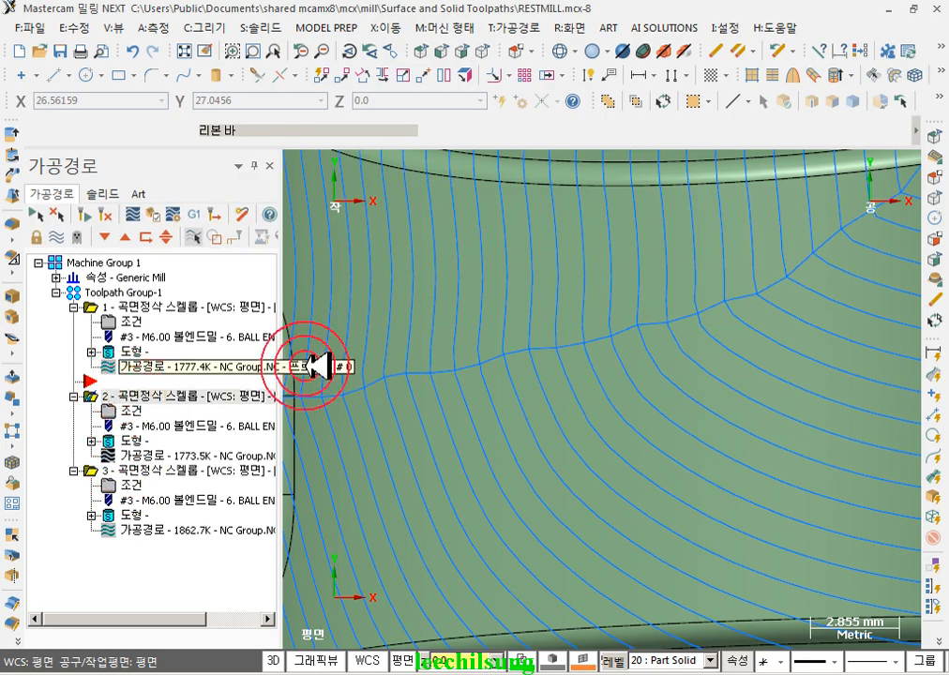
# - Examine the second scallop toolpath's links between passes over the curved wall from tilted close-up views
pyautogui.scroll(-4, 584, 345)
pyautogui.moveTo(586, 359); pyautogui.dragTo(625, 325, button='middle')
pyautogui.scroll(3, 541, 347)
pyautogui.scroll(1, 541, 347)
pyautogui.moveTo(555, 347)
pyautogui.mouseDown(button='middle')
pyautogui.moveTo(538, 319)
pyautogui.moveTo(559, 300)
pyautogui.moveTo(626, 319)
pyautogui.moveTo(675, 317)
pyautogui.mouseUp(button='middle')
pyautogui.scroll(5, 572, 320)
pyautogui.scroll(2, 576, 318)
pyautogui.scroll(-4, 675, 317)
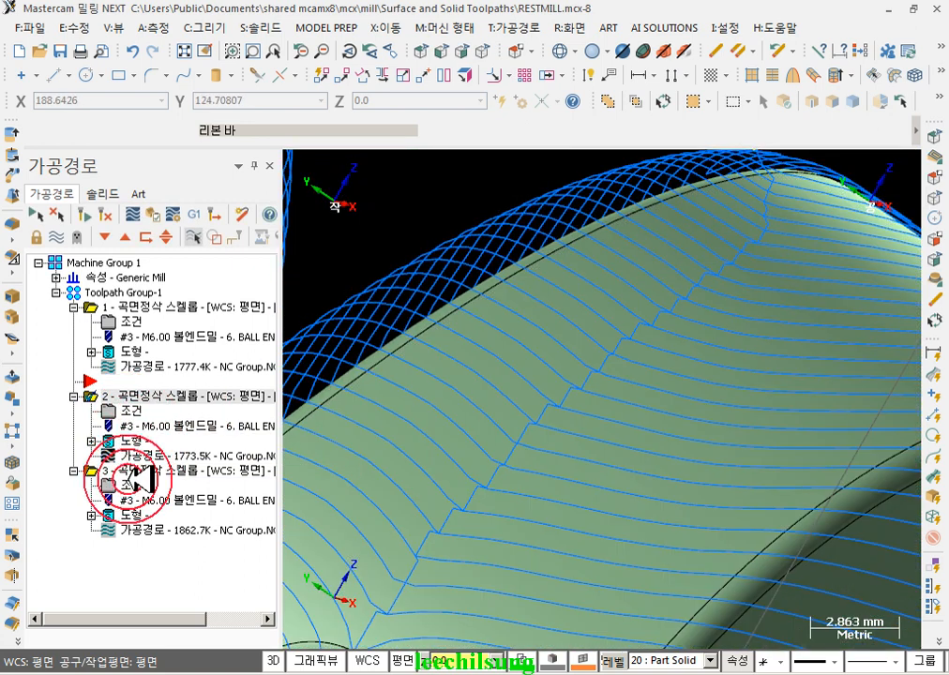
# - Check the third scallop operation's collapse settings and set its gap motion (틈새이송) to follow the surface instead of stepping
pyautogui.click(136, 483)
pyautogui.click(441, 508)
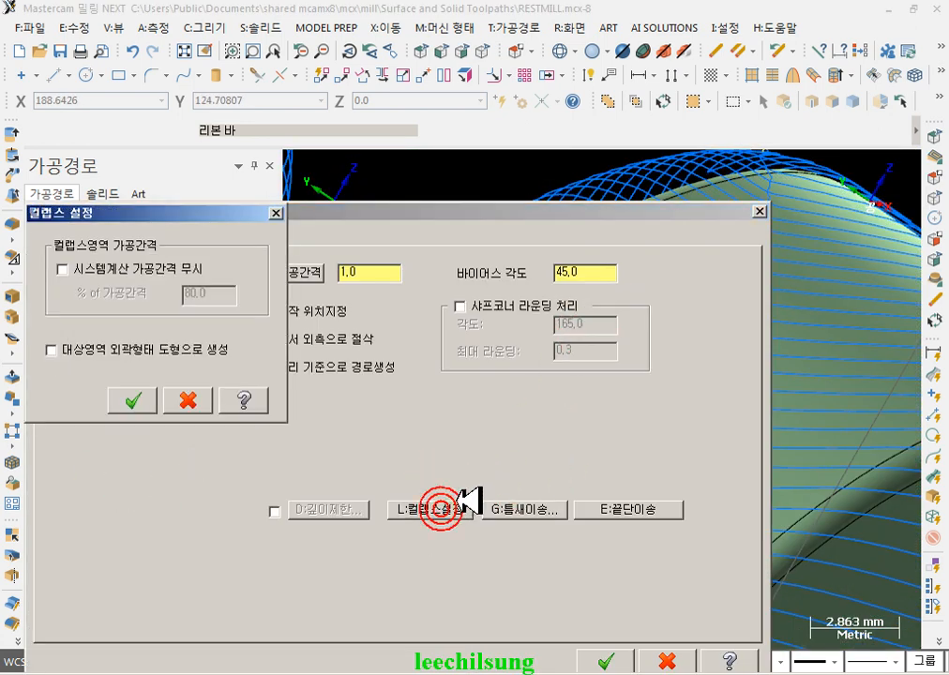
pyautogui.click(273, 213)
pyautogui.click(522, 509)
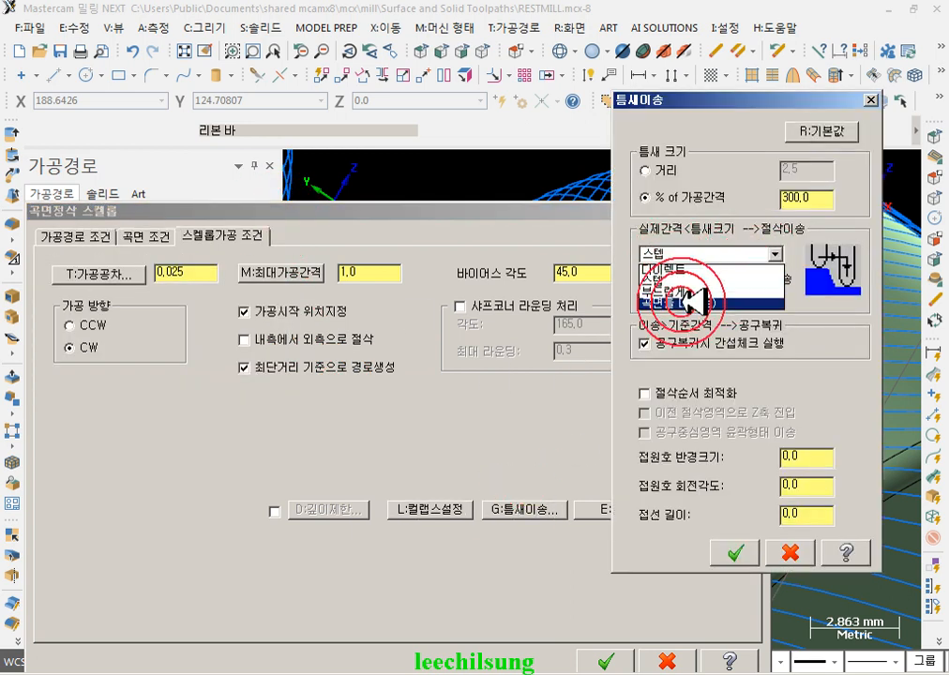
pyautogui.click(737, 554)
pyautogui.click(616, 643)
# - Regenerate the third scallop toolpath and examine its links between passes over the curved wall
pyautogui.click(155, 365)
pyautogui.click(88, 216)
pyautogui.click(429, 310)
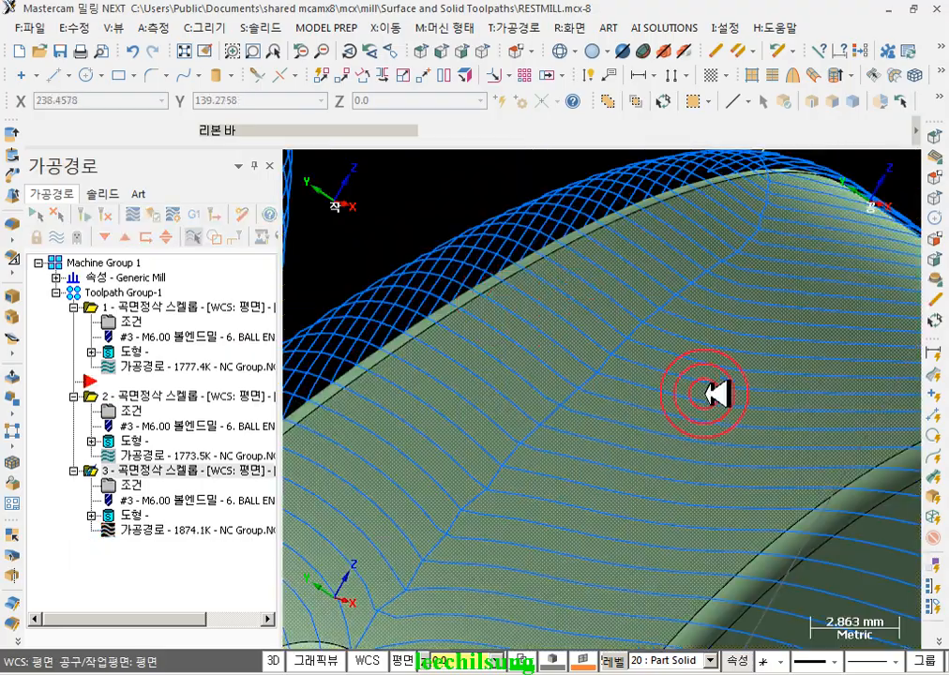
pyautogui.scroll(-6, 708, 377)
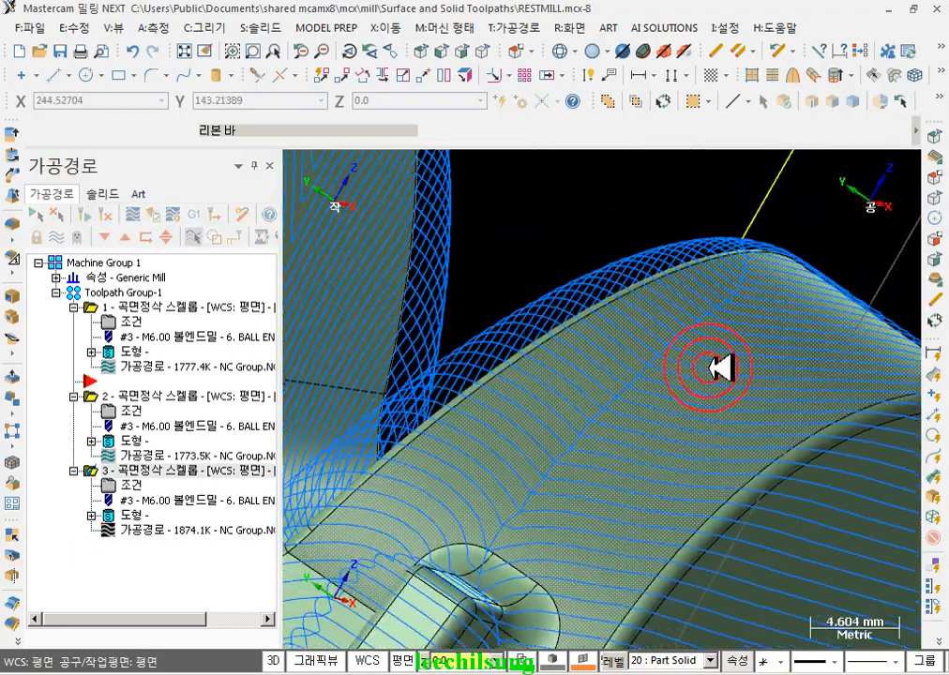
pyautogui.moveTo(677, 364); pyautogui.dragTo(687, 448, button='middle')
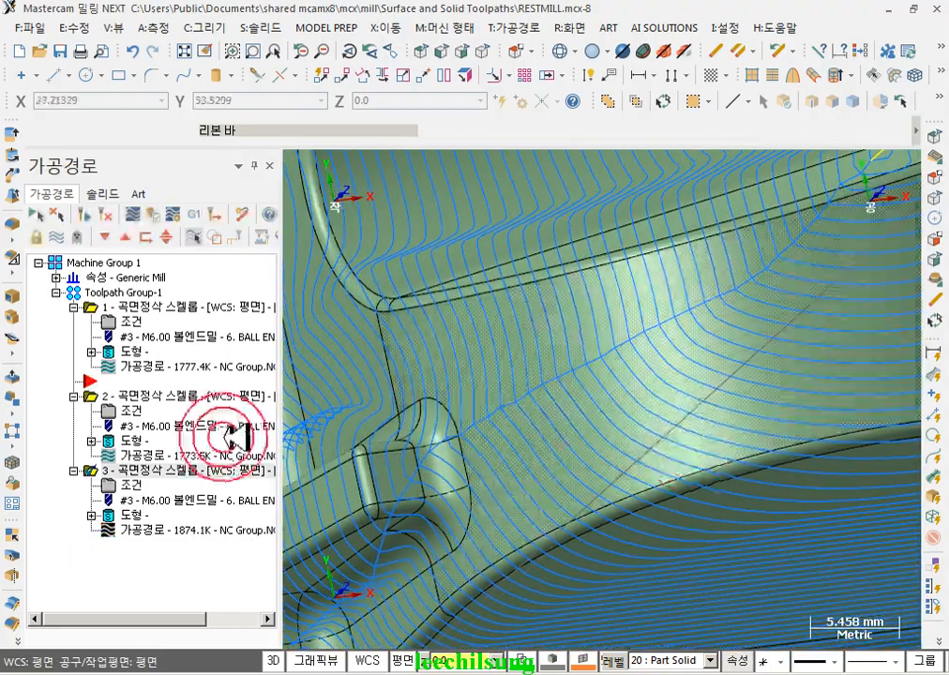
# - Check the second scallop operation's collapse settings and set its gap motion (틈새이송) to follow the surface
pyautogui.click(129, 408)
pyautogui.click(429, 514)
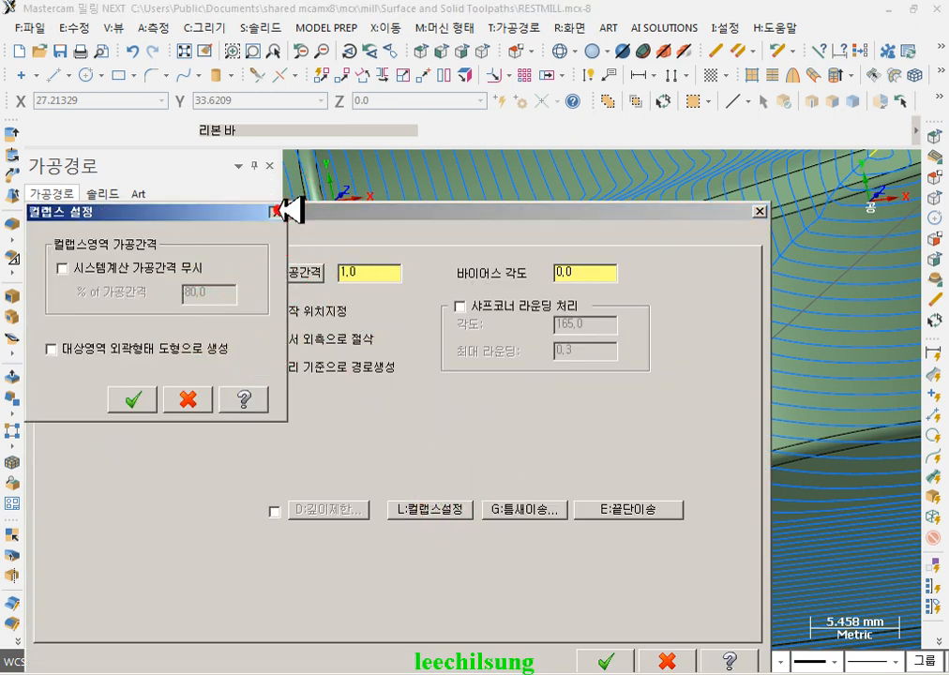
pyautogui.click(275, 211)
pyautogui.click(499, 511)
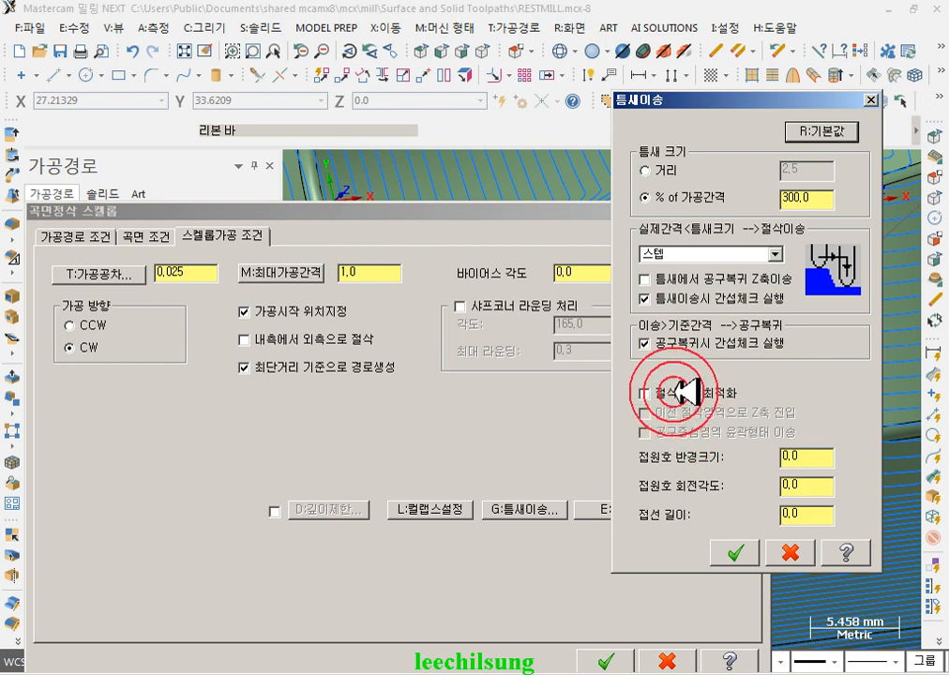
pyautogui.click(741, 254)
pyautogui.click(675, 303)
pyautogui.click(720, 547)
pyautogui.click(610, 659)
# - Regenerate the second scallop toolpath and view its passes over both curved blocks
pyautogui.click(96, 215)
pyautogui.click(170, 235)
pyautogui.click(316, 227)
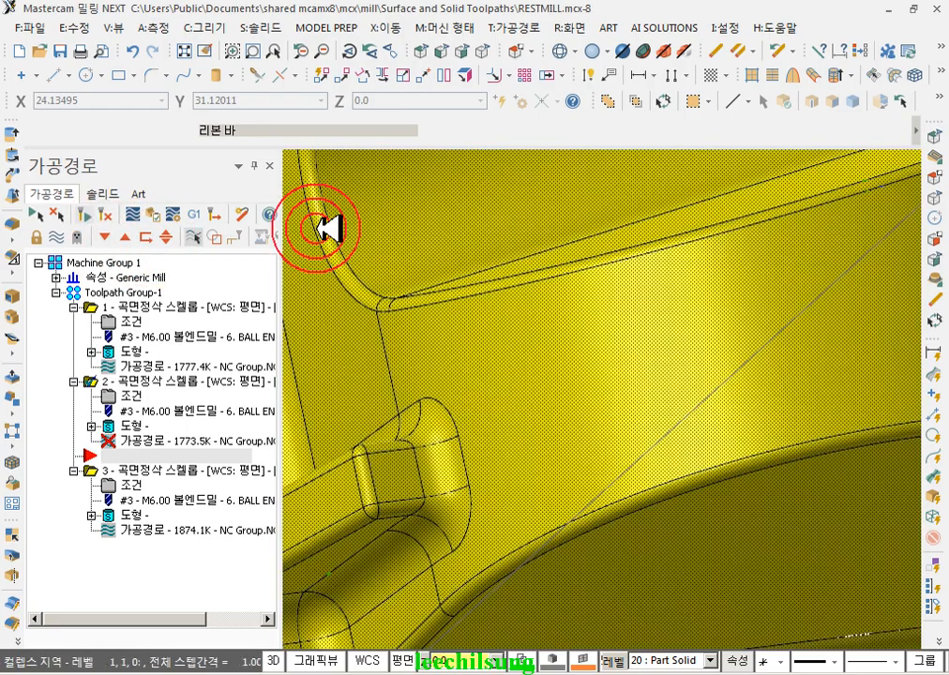
pyautogui.scroll(-2, 483, 385)
pyautogui.scroll(1, 569, 324)
pyautogui.scroll(-3, 557, 333)
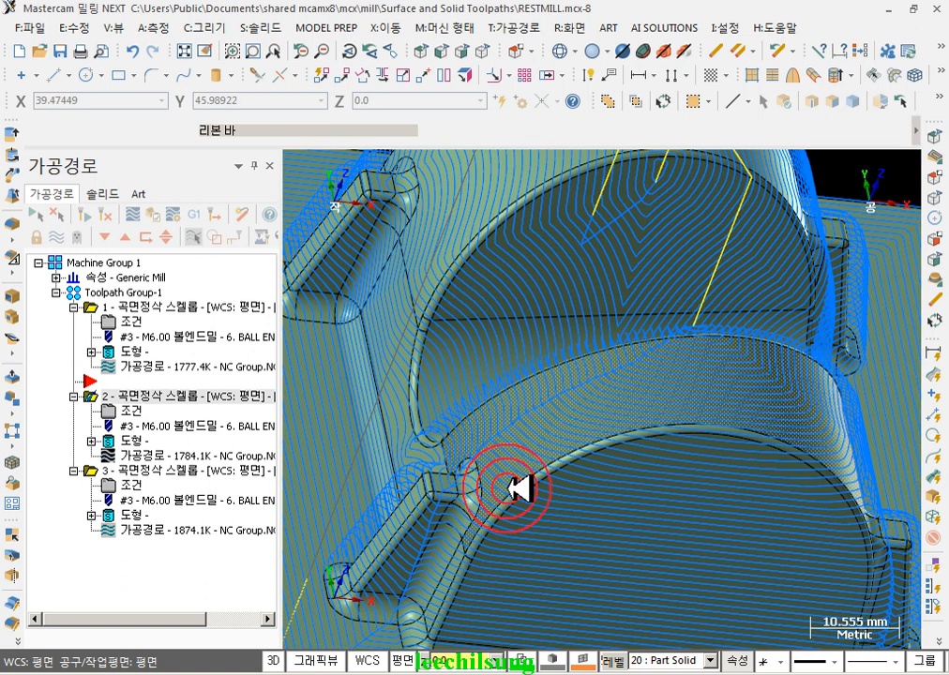
# - Compare the second and third toolpaths on the curved blocks and inspect the second one's pass corners on the end face up close
pyautogui.click(636, 308)
pyautogui.click(111, 464)
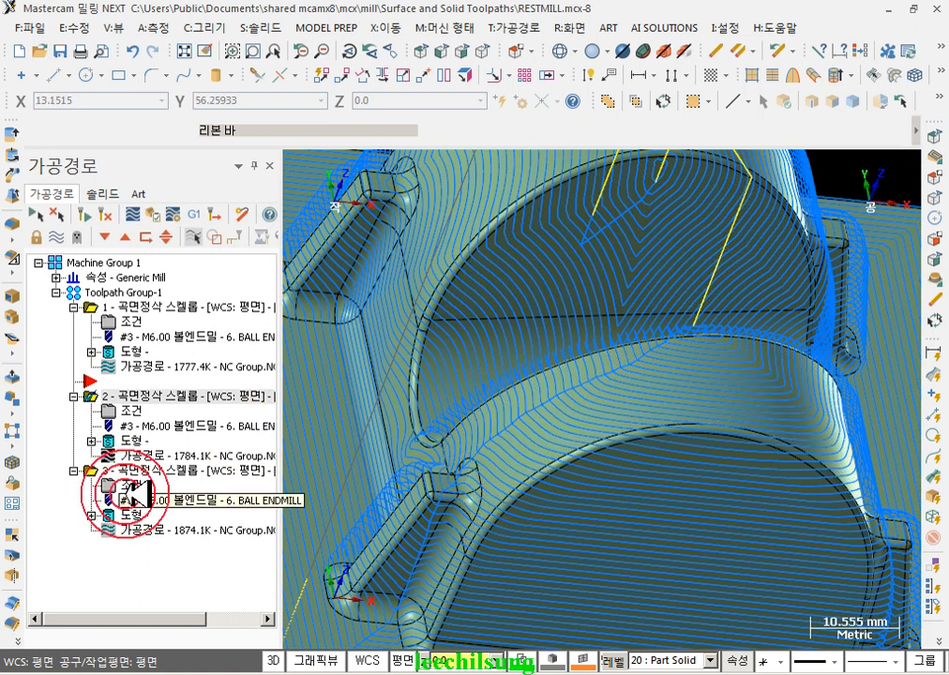
pyautogui.click(138, 466)
pyautogui.click(131, 396)
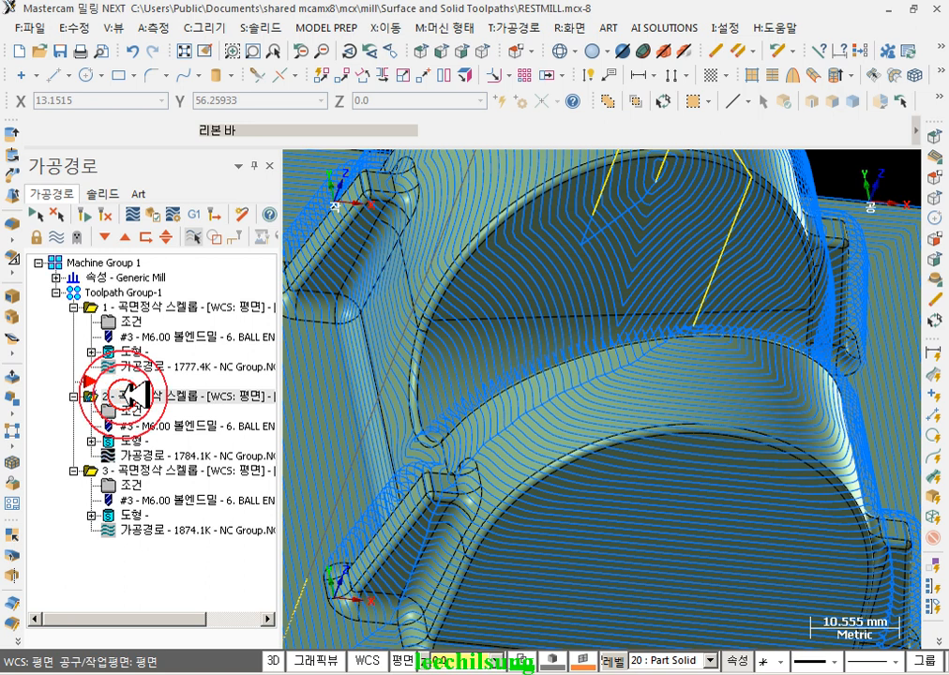
pyautogui.click(145, 466)
pyautogui.click(108, 395)
pyautogui.scroll(2, 568, 199)
pyautogui.scroll(6, 568, 200)
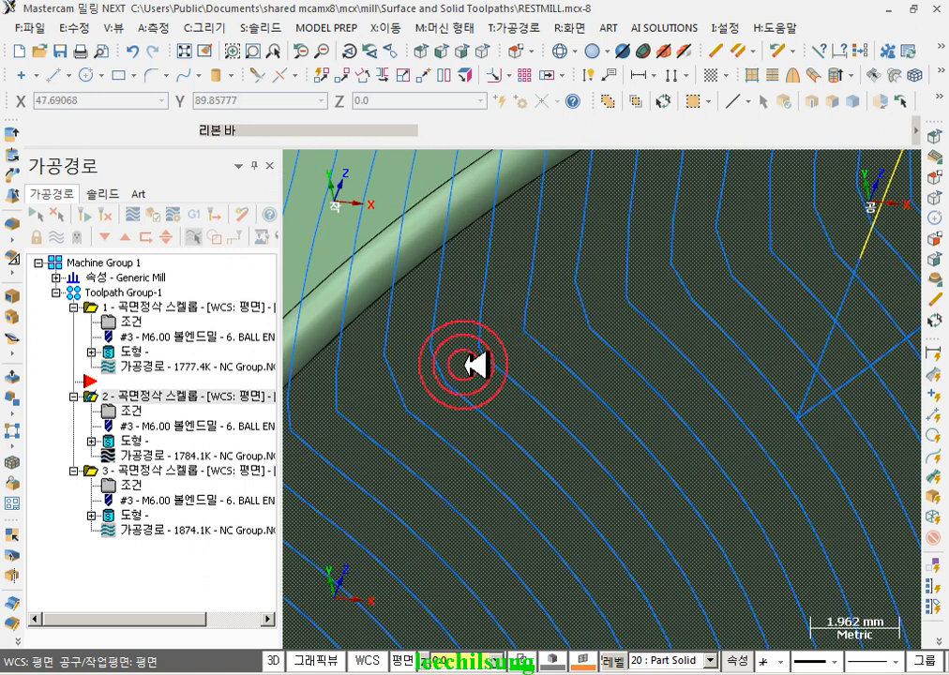
# - Switch to the third scallop toolpath and inspect its pass corners on the end face before viewing the whole part
pyautogui.scroll(1, 473, 368)
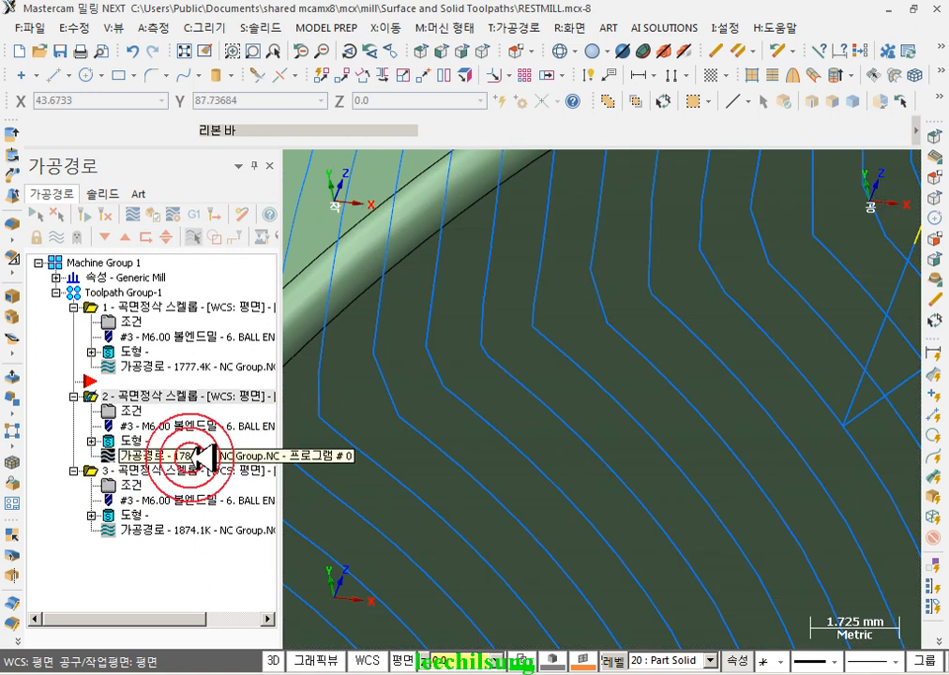
pyautogui.click(120, 471)
pyautogui.scroll(-3, 545, 332)
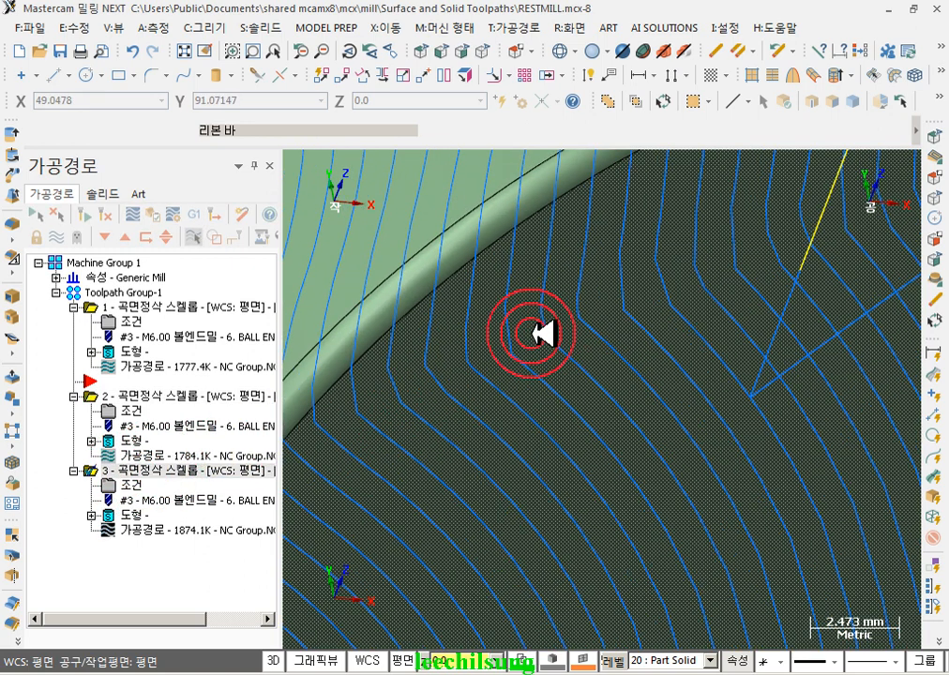
pyautogui.scroll(-3, 541, 331)
pyautogui.moveTo(538, 328)
pyautogui.mouseDown(button='middle')
pyautogui.moveTo(610, 375)
pyautogui.moveTo(521, 344)
pyautogui.moveTo(550, 323)
pyautogui.mouseUp(button='middle')
pyautogui.scroll(-4, 557, 318)
pyautogui.moveTo(630, 334); pyautogui.dragTo(592, 384, button='middle')
# - Enable sharp corner rounding (샤프코너 라운딩 처리) with angle 165 and maximum rounding 0.3 in the third scallop operation, and check the second operation's setting
pyautogui.click(109, 485)
pyautogui.click(666, 312)
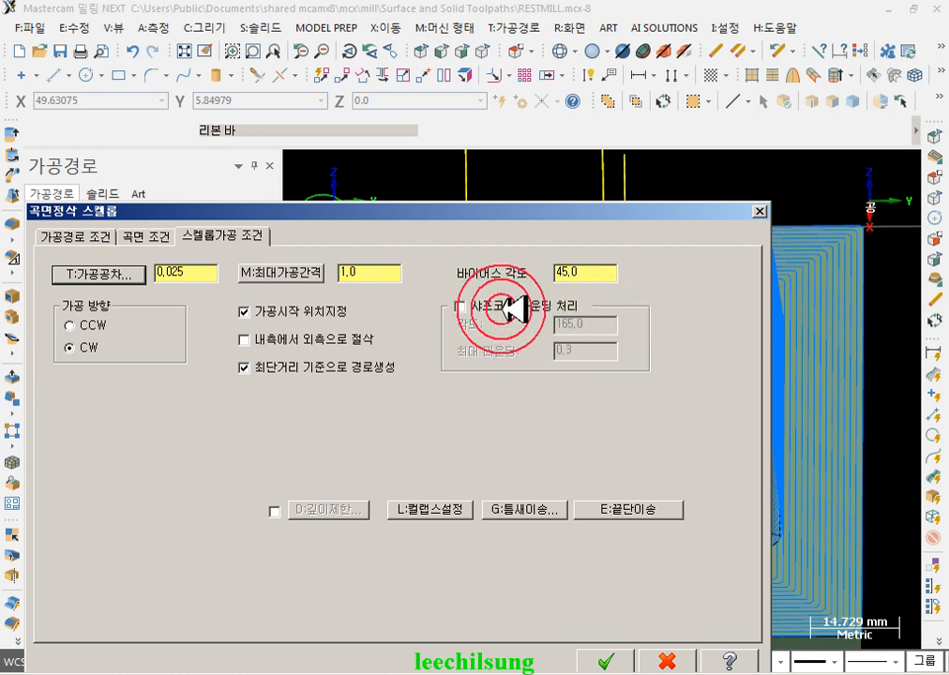
pyautogui.click(459, 306)
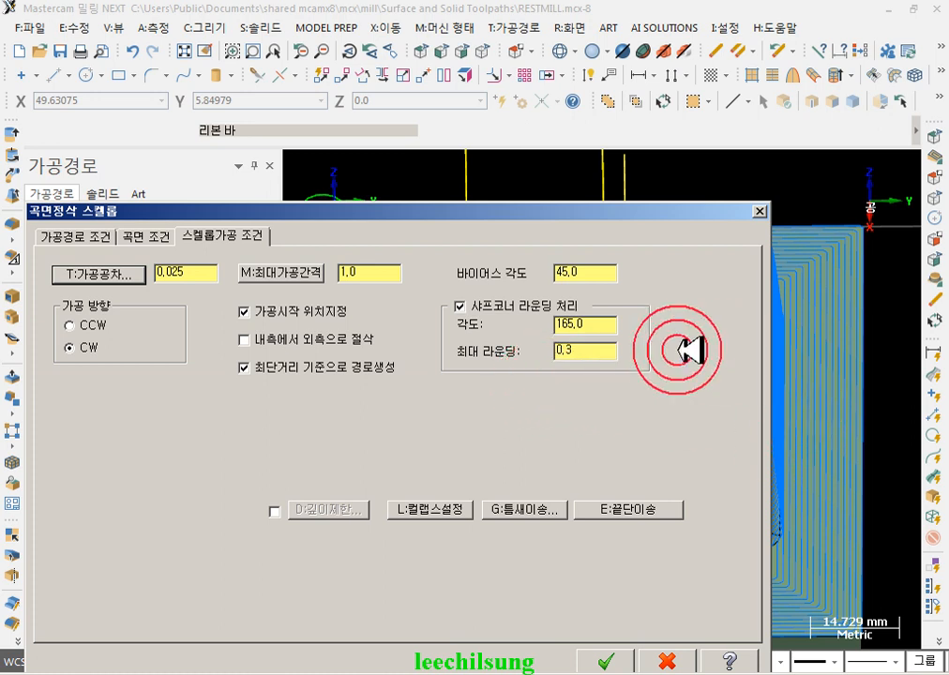
pyautogui.moveTo(731, 208); pyautogui.dragTo(407, 184)
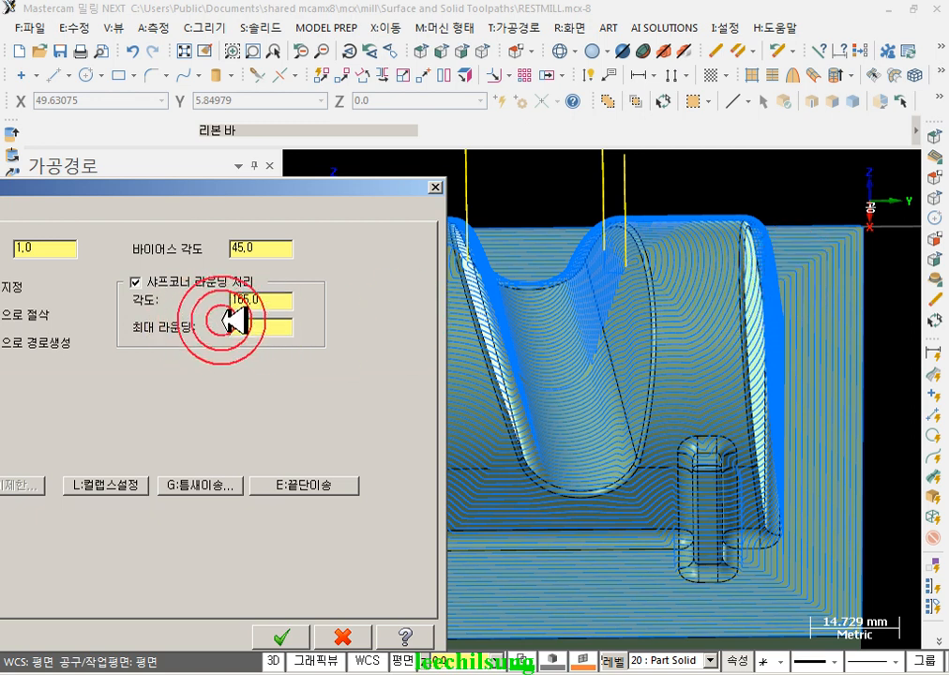
pyautogui.moveTo(278, 187)
pyautogui.mouseDown()
pyautogui.moveTo(644, 139)
pyautogui.moveTo(642, 70)
pyautogui.mouseUp()
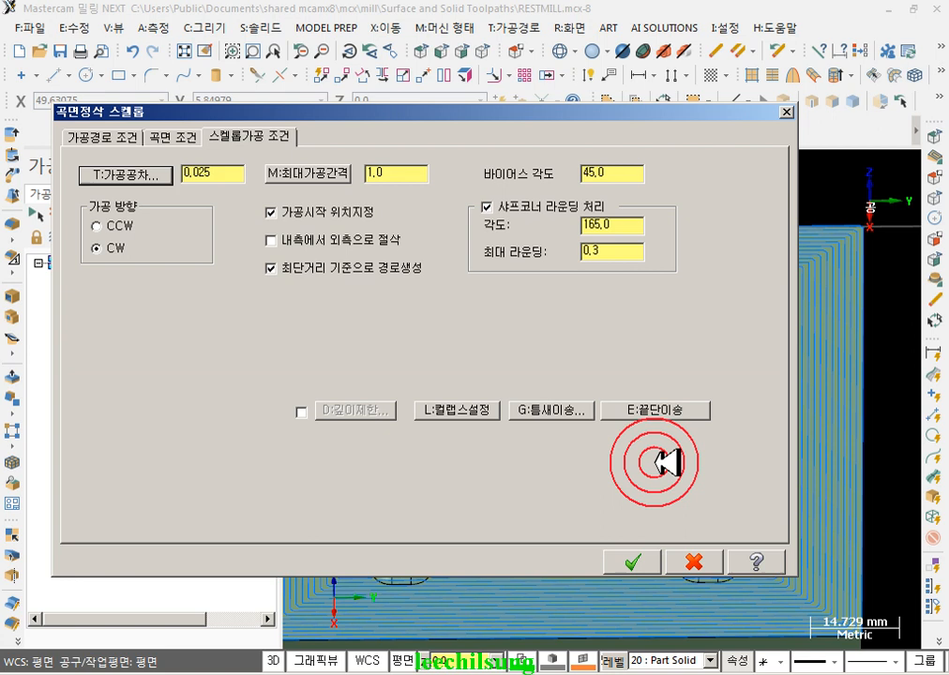
pyautogui.click(636, 564)
pyautogui.click(108, 410)
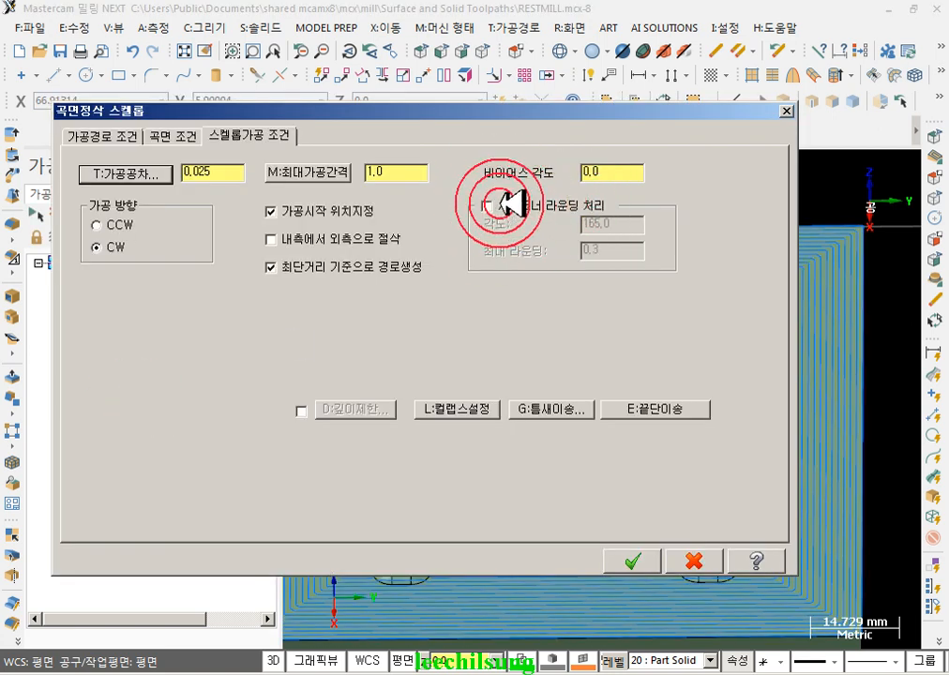
pyautogui.click(656, 554)
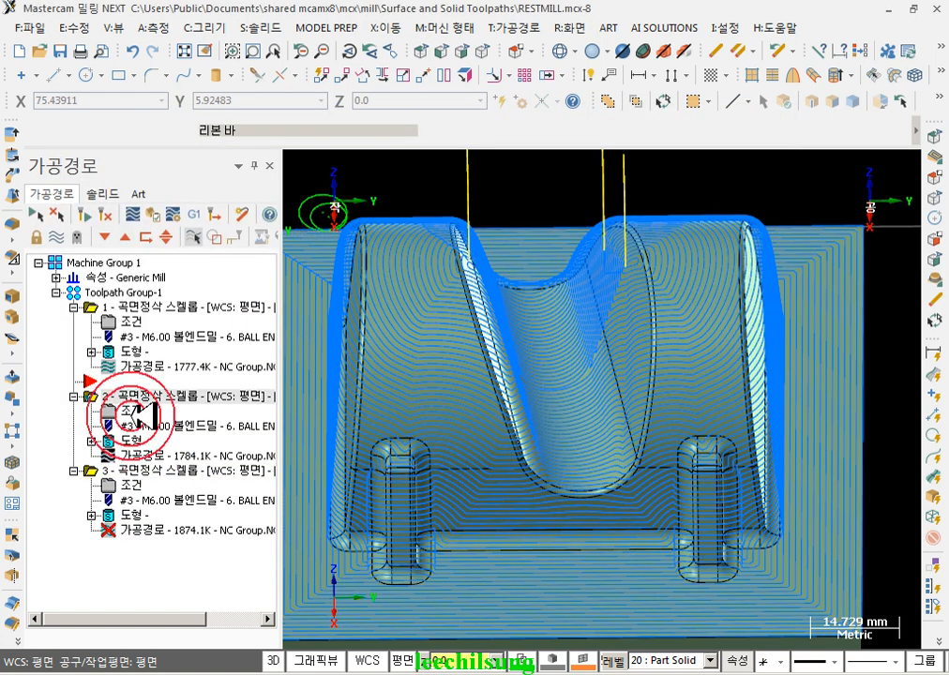
# - Regenerate the third scallop toolpath and view its passes over the curved blocks and the wall between them
pyautogui.click(130, 471)
pyautogui.click(87, 214)
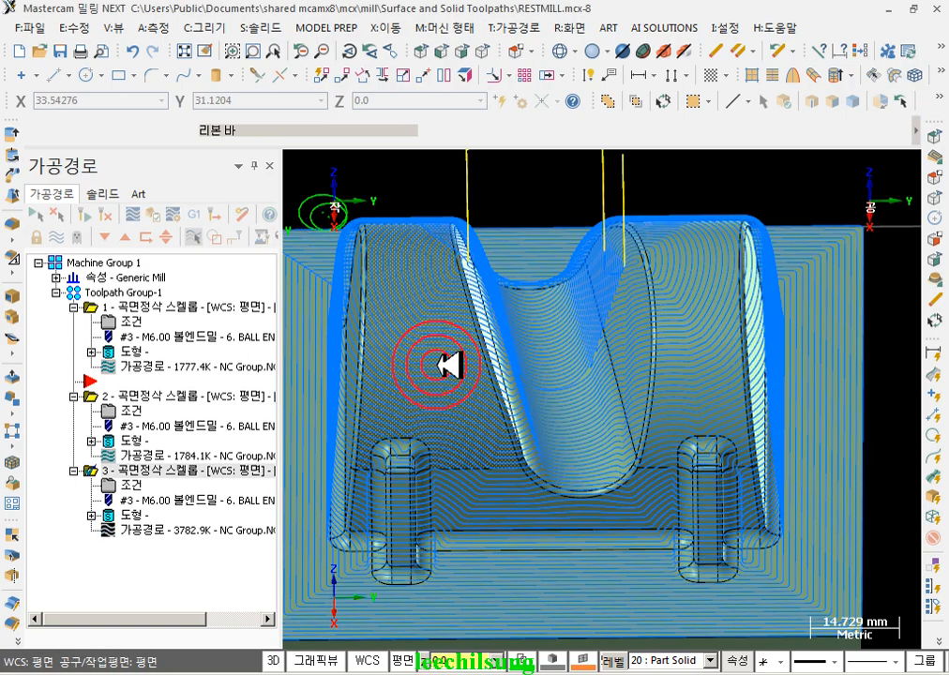
pyautogui.moveTo(583, 350)
pyautogui.mouseDown(button='middle')
pyautogui.moveTo(583, 387)
pyautogui.moveTo(555, 368)
pyautogui.moveTo(564, 364)
pyautogui.moveTo(511, 356)
pyautogui.moveTo(485, 370)
pyautogui.mouseUp(button='middle')
pyautogui.scroll(3, 413, 439)
pyautogui.scroll(5, 400, 358)
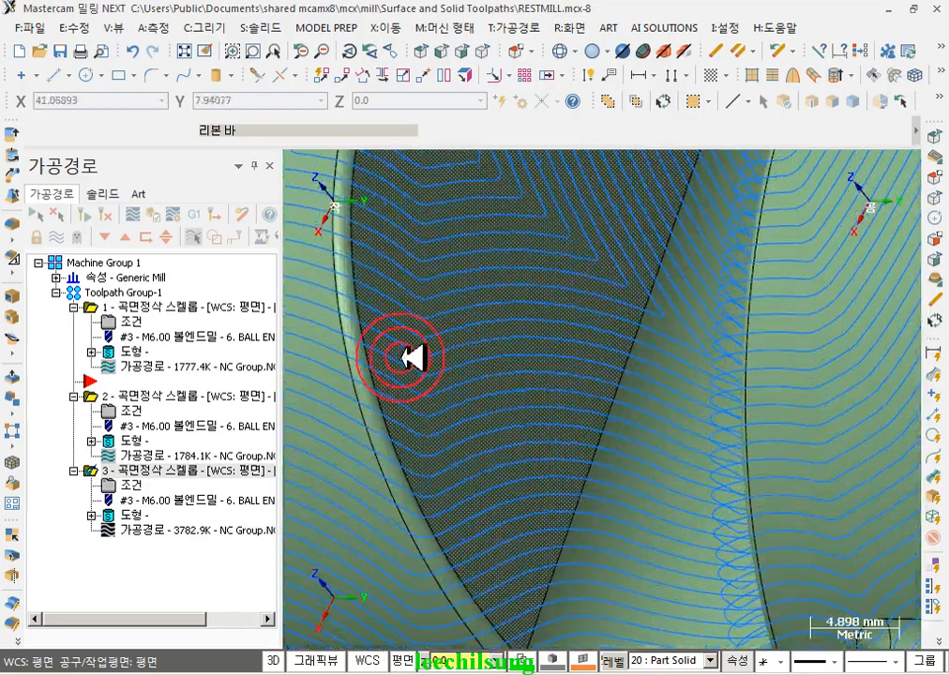
pyautogui.moveTo(409, 352)
pyautogui.mouseDown(button='middle')
pyautogui.moveTo(385, 392)
pyautogui.moveTo(416, 410)
pyautogui.moveTo(429, 448)
pyautogui.mouseUp(button='middle')
# - Compare how the second and third toolpaths bend on the inner face of the curved block
pyautogui.click(150, 396)
pyautogui.scroll(10, 397, 441)
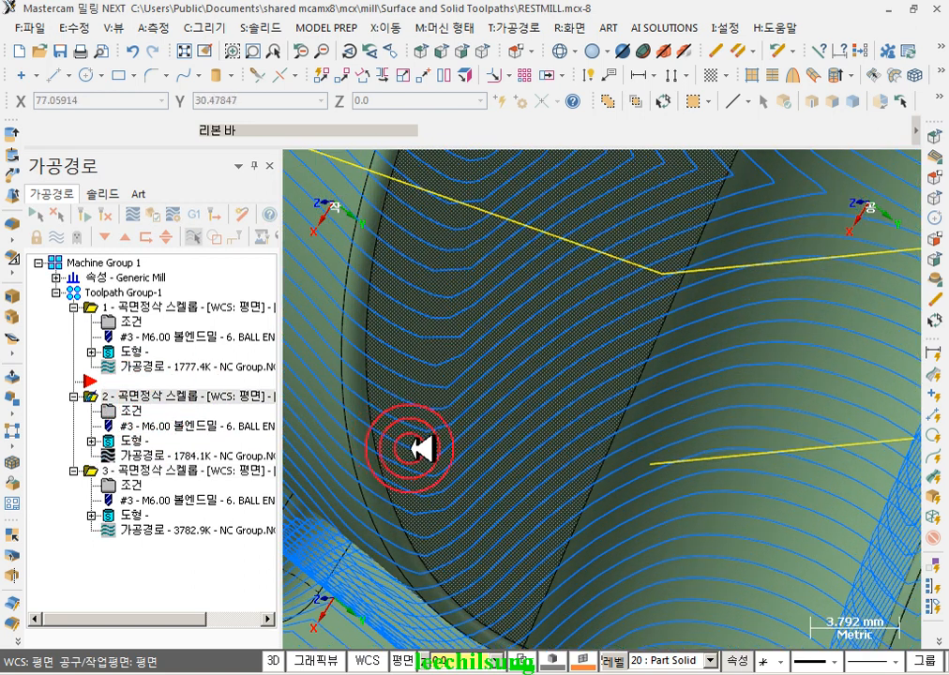
pyautogui.scroll(3, 452, 287)
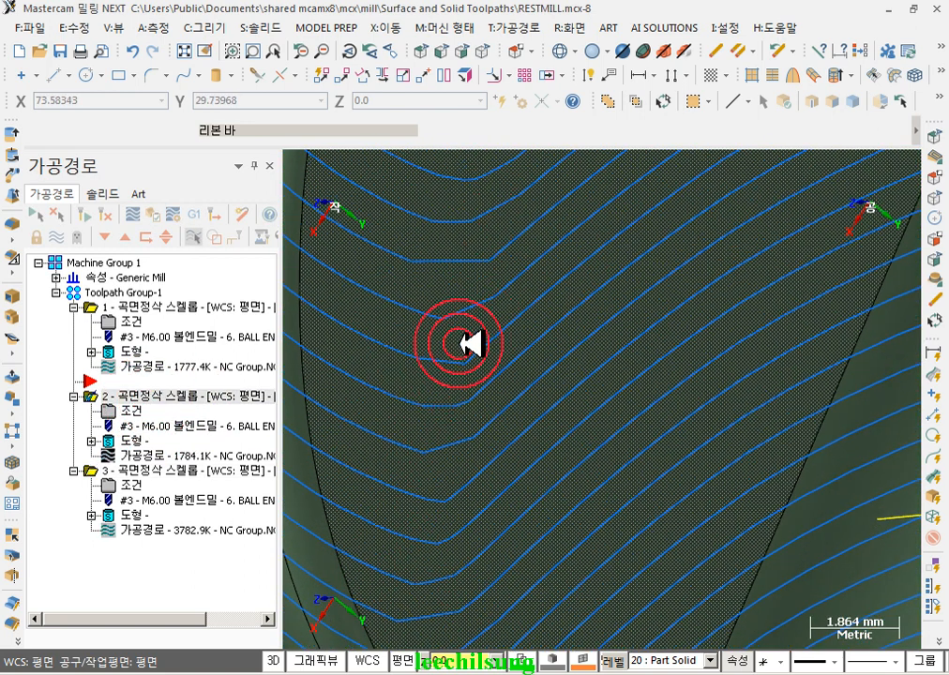
pyautogui.click(150, 469)
pyautogui.click(130, 394)
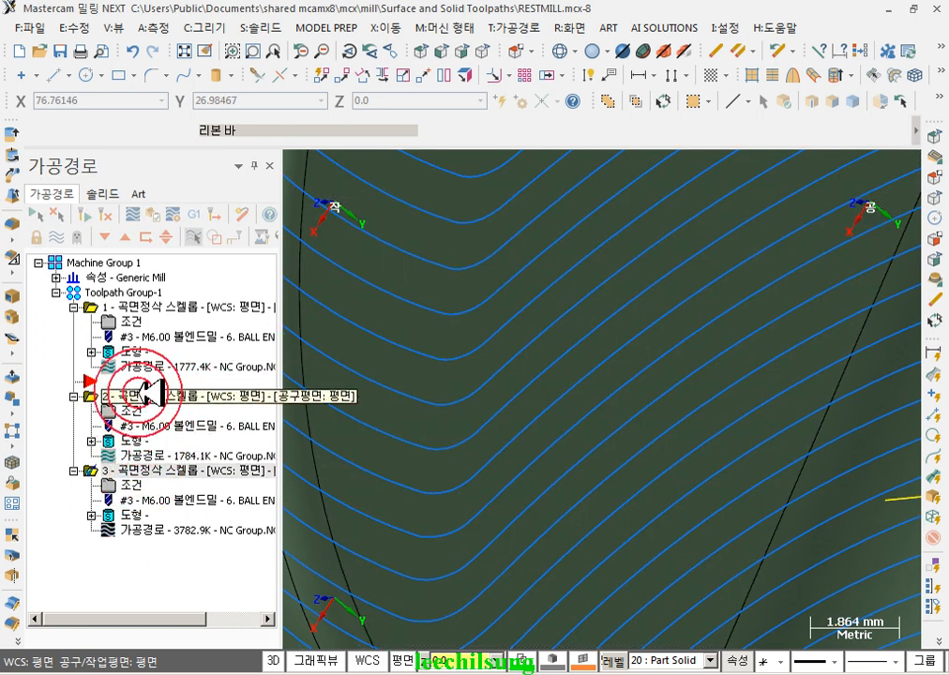
pyautogui.click(139, 466)
# - Examine the tight pass corners on the inner face in the third toolpath and compare them with the second toolpath's corners
pyautogui.scroll(-5, 514, 383)
pyautogui.scroll(-7, 515, 383)
pyautogui.moveTo(471, 448); pyautogui.dragTo(471, 403, button='middle')
pyautogui.scroll(4, 601, 260)
pyautogui.scroll(10, 604, 261)
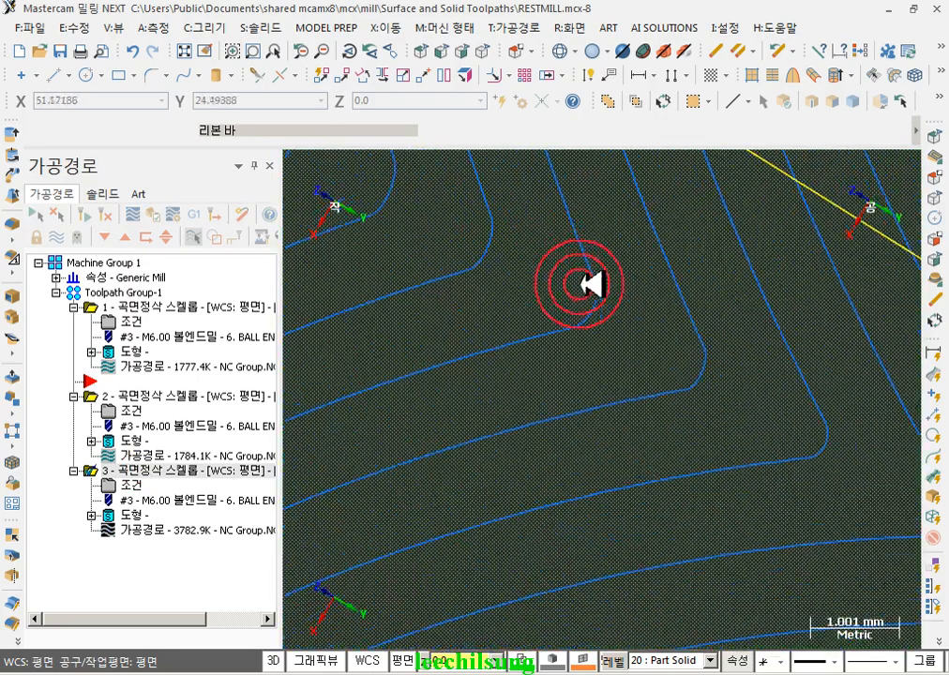
pyautogui.click(150, 399)
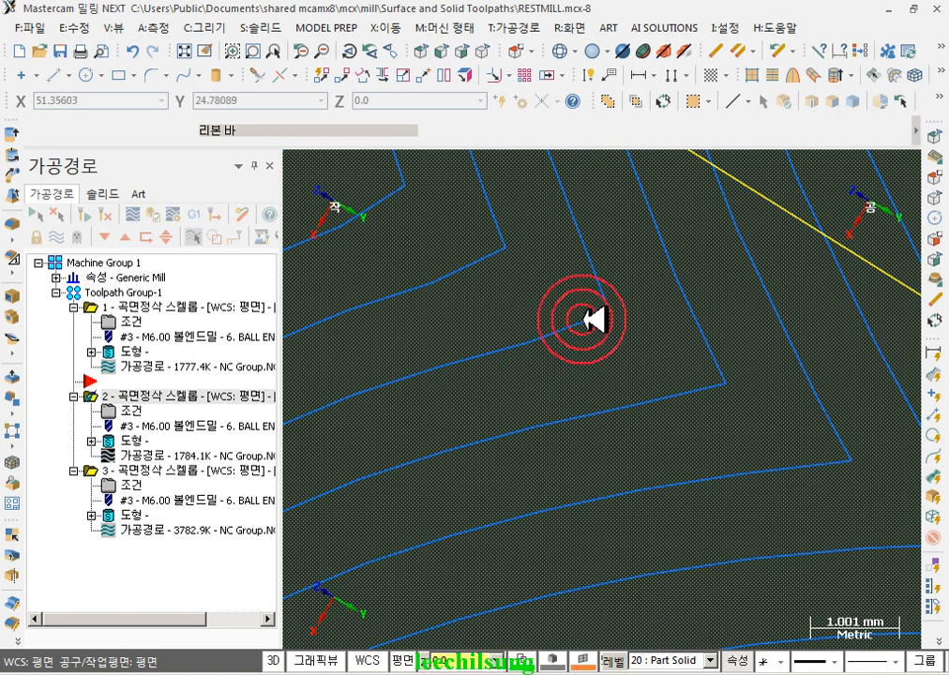
pyautogui.scroll(-1, 626, 329)
pyautogui.scroll(1, 627, 379)
# - Mark one sharp pass corner of the second toolpath with a red freehand line and close the markup
pyautogui.click(555, 502)
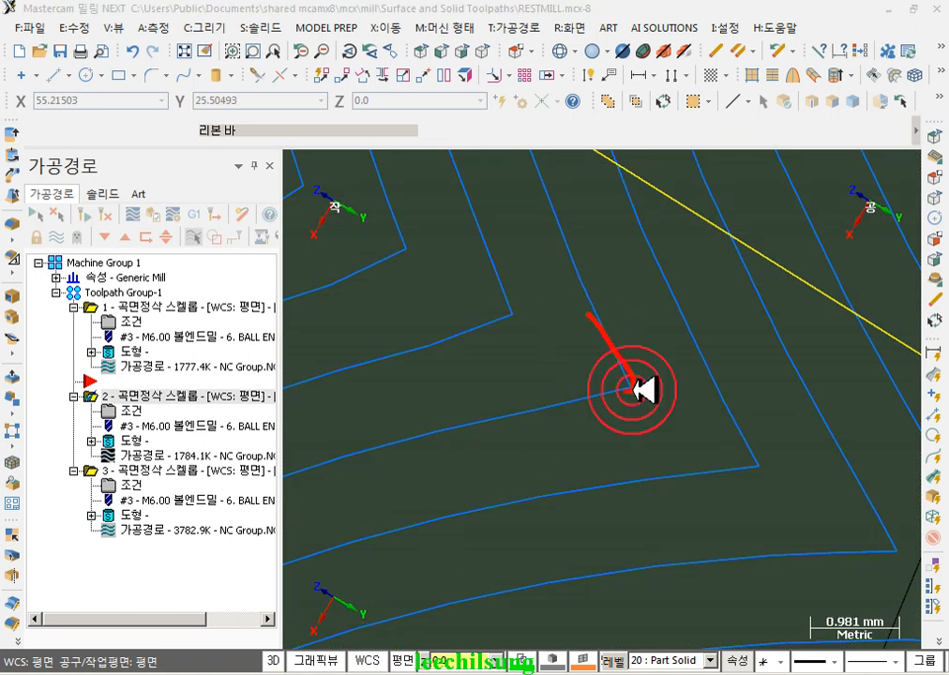
pyautogui.click(356, 638)
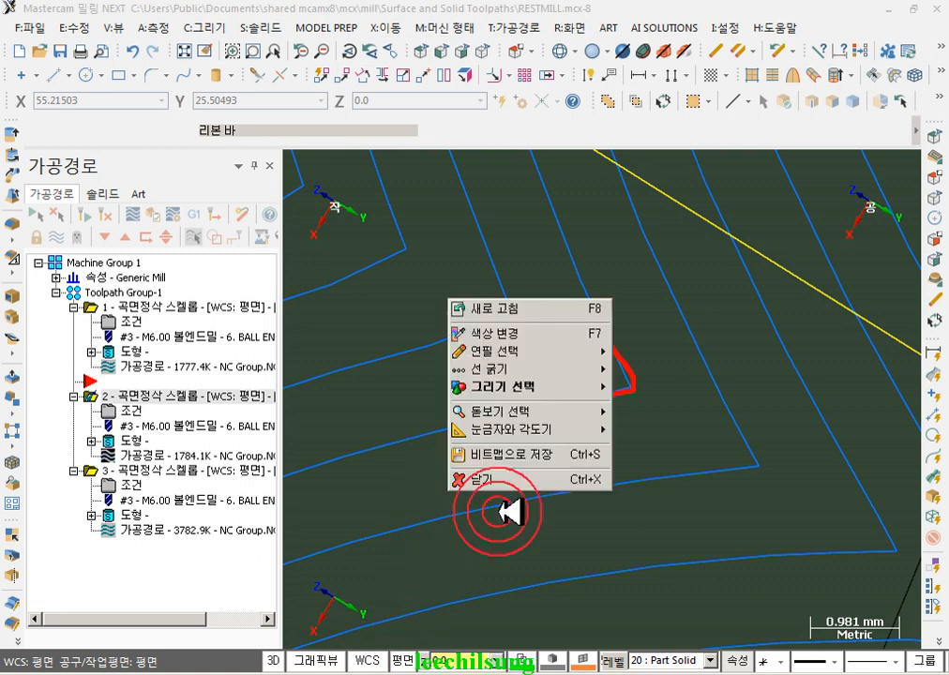
pyautogui.click(480, 478)
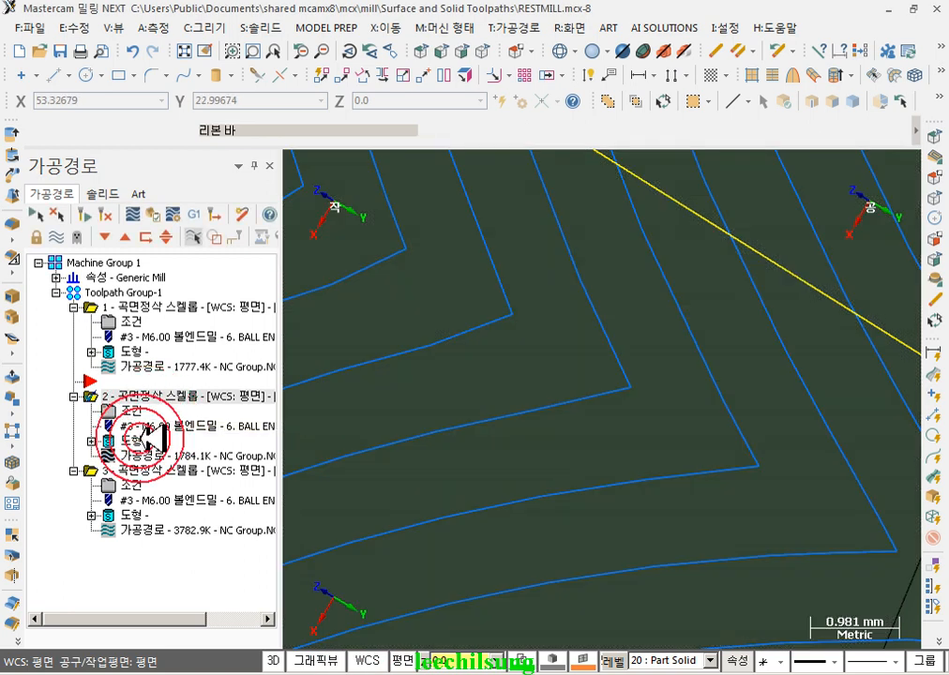
# - Display the third toolpath again and inspect its pass corners at the same spot on the inner face
pyautogui.click(126, 470)
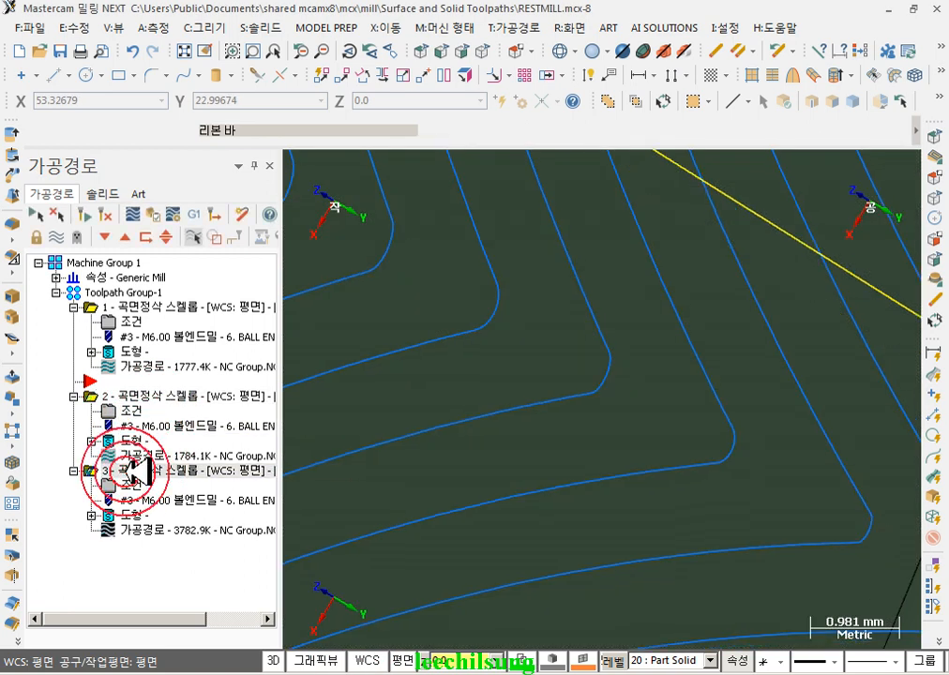
pyautogui.scroll(-2, 583, 376)
pyautogui.scroll(5, 596, 376)
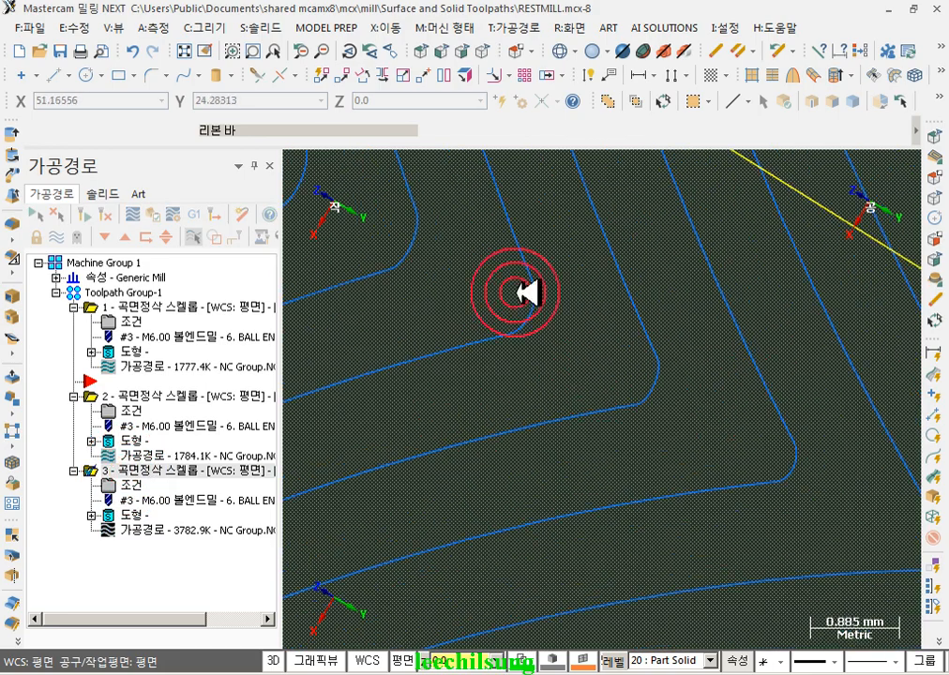
pyautogui.scroll(-10, 588, 337)
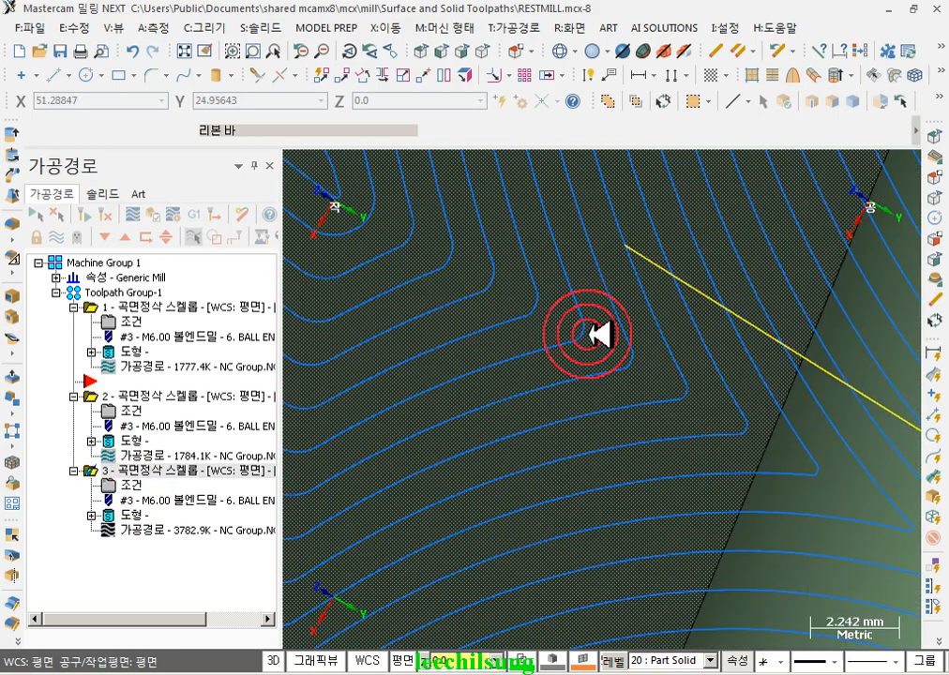
pyautogui.scroll(-4, 588, 338)
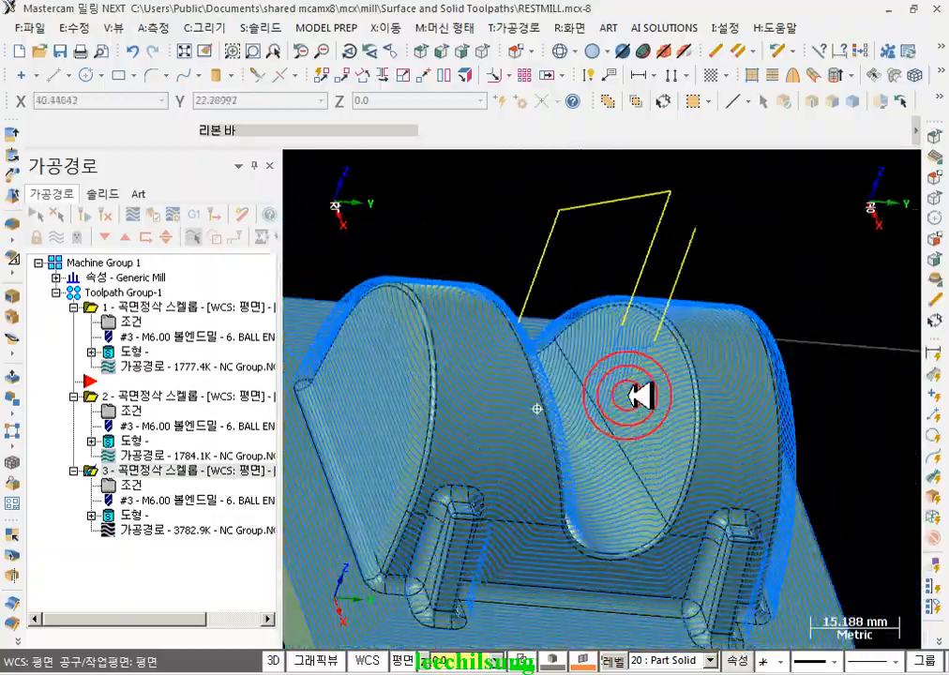
# - Compare the third and second toolpaths at the pass corners on the flat base plate
pyautogui.moveTo(640, 395); pyautogui.dragTo(841, 450, button='middle')
pyautogui.scroll(8, 841, 450)
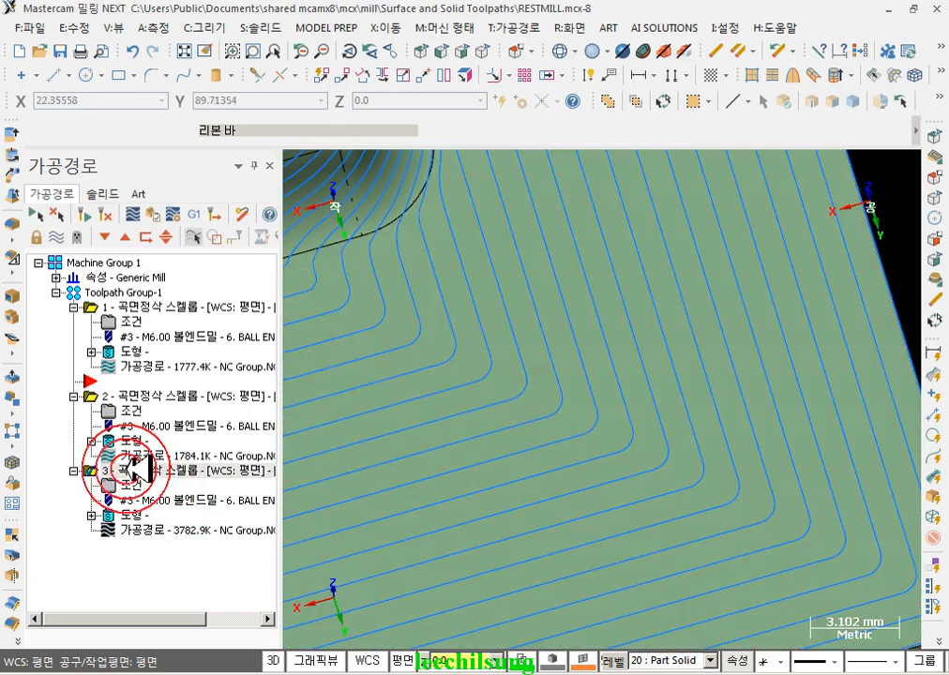
pyautogui.click(131, 395)
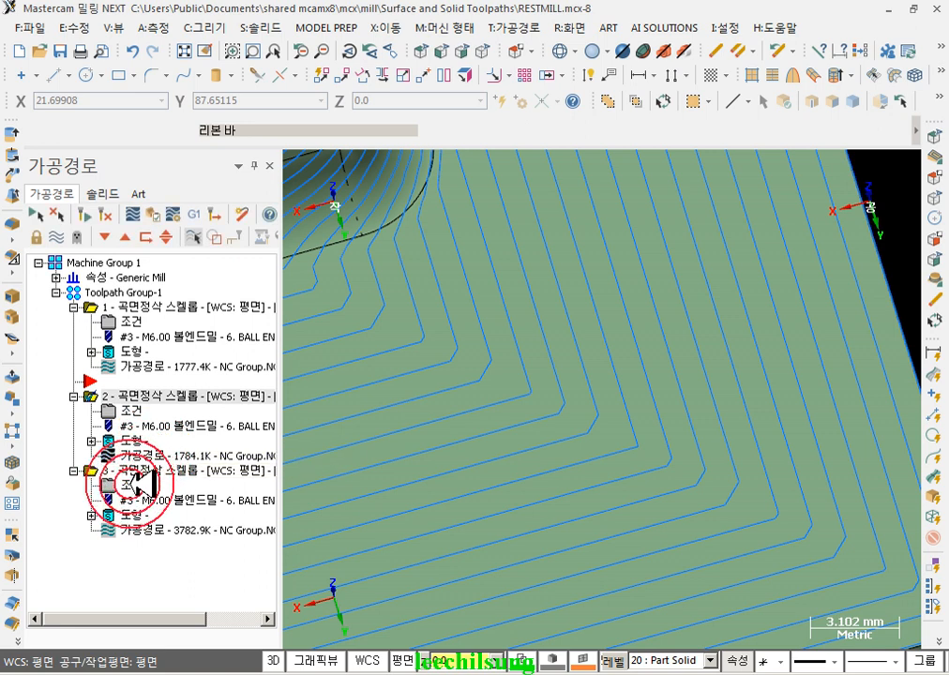
# - Review the third scallop operation's sharp corner angle and maximum rounding settings without changing them
pyautogui.click(129, 484)
pyautogui.click(609, 252)
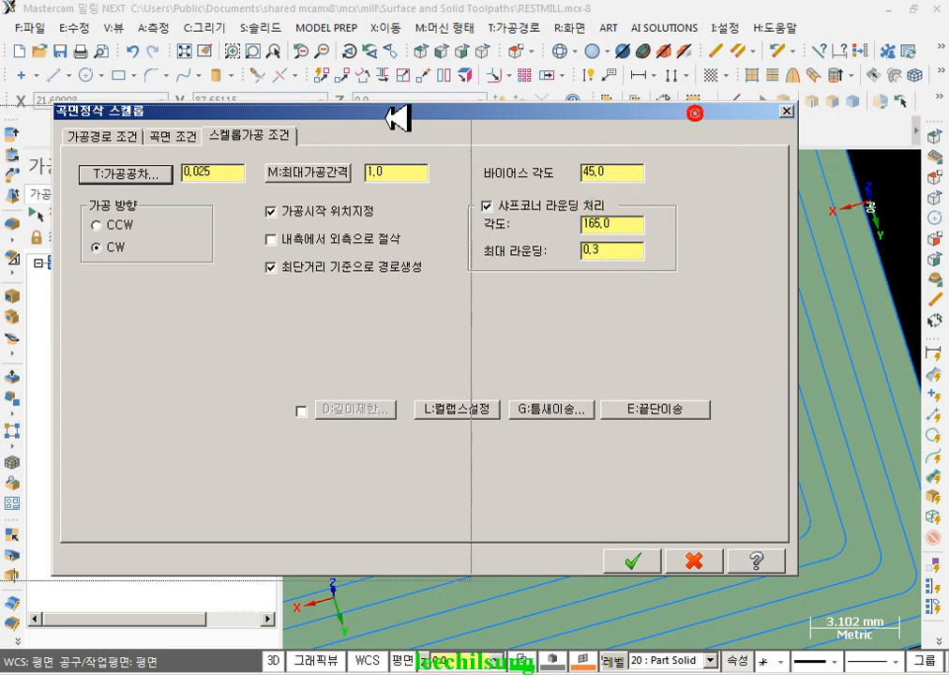
pyautogui.moveTo(424, 113); pyautogui.dragTo(28, 113)
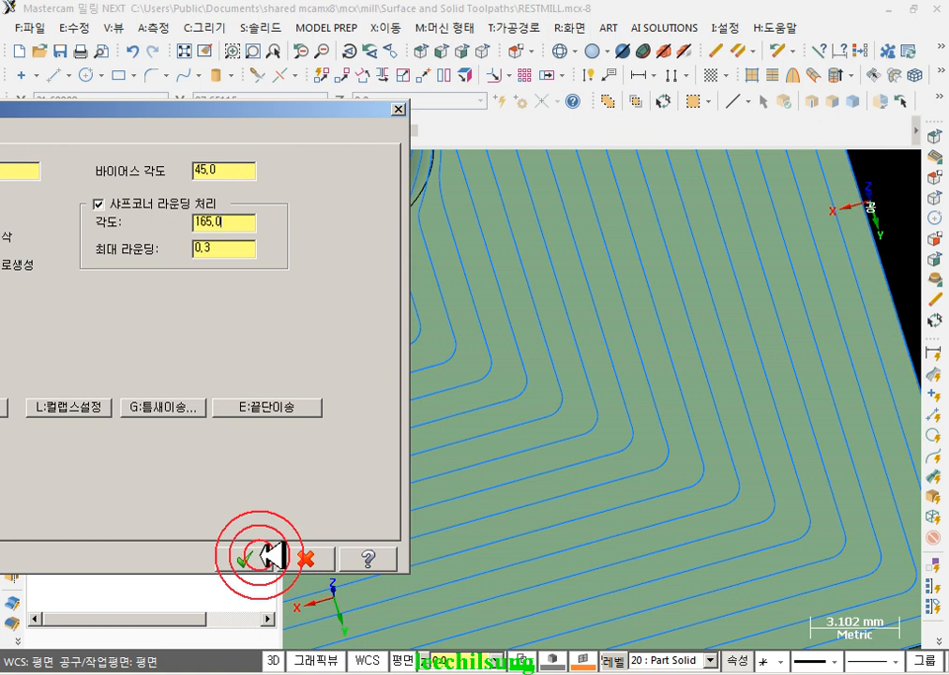
pyautogui.click(303, 554)
# - Inspect the third toolpath's passes around the ribs, the curved valley and the inner face
pyautogui.scroll(-2, 685, 469)
pyautogui.scroll(-2, 791, 480)
pyautogui.moveTo(609, 431); pyautogui.dragTo(605, 405, button='middle')
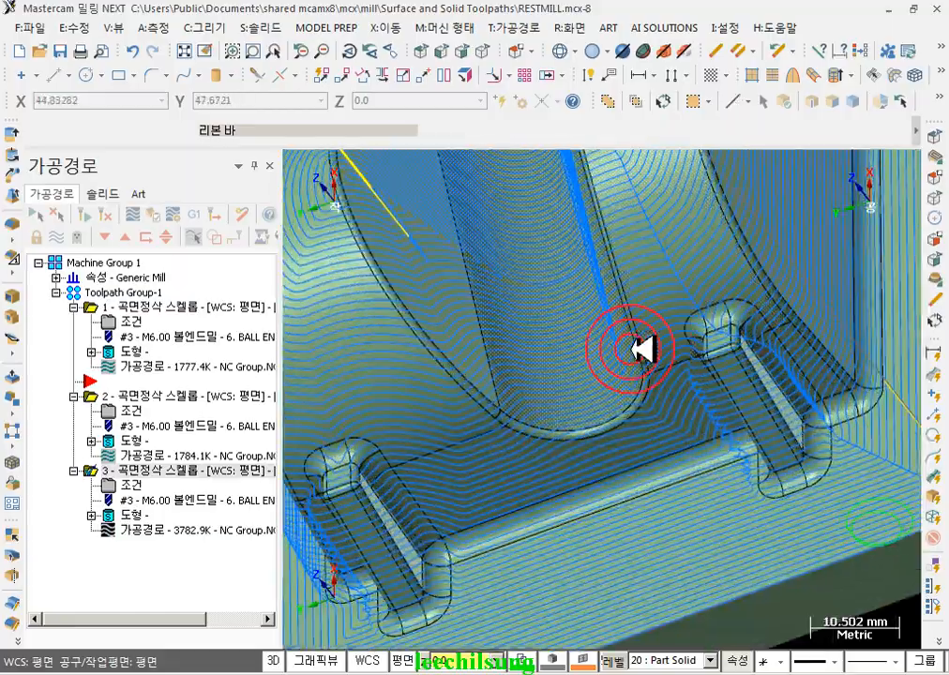
pyautogui.moveTo(638, 349); pyautogui.dragTo(671, 338, button='middle')
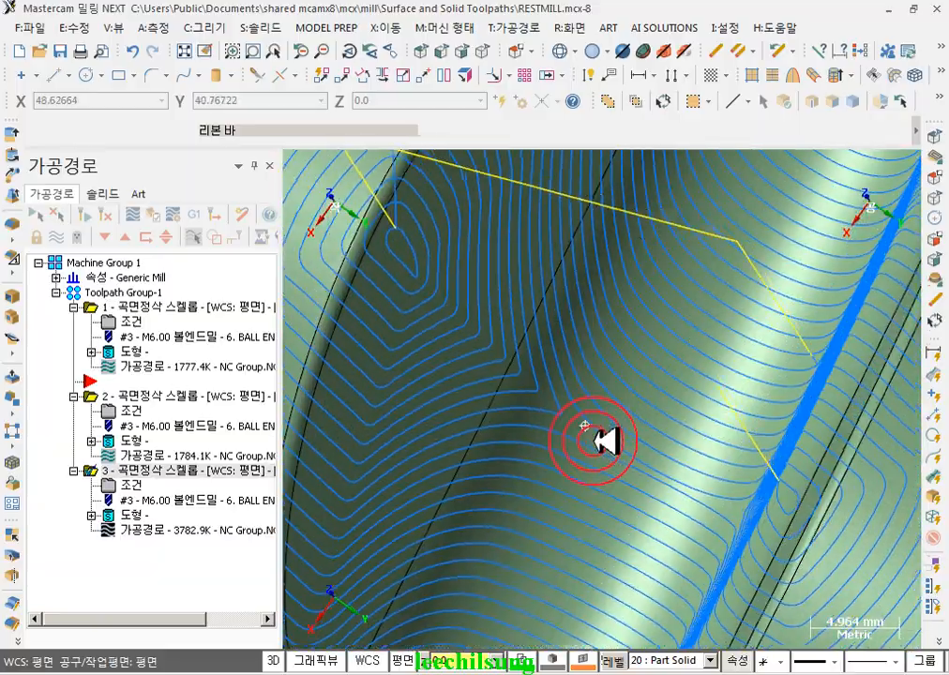
pyautogui.moveTo(605, 441); pyautogui.dragTo(387, 408, button='middle')
# - Set the third scallop operation's maximum stepover (최대가공간격) to 0.3
pyautogui.click(117, 484)
pyautogui.moveTo(174, 108); pyautogui.dragTo(453, 121)
pyautogui.click(287, 184)
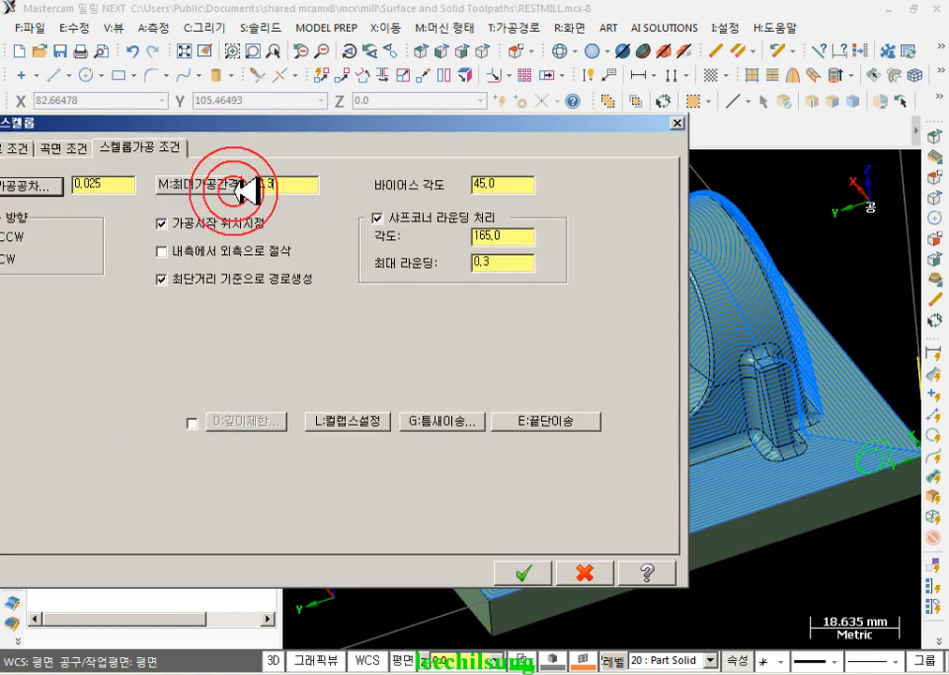
pyautogui.click(516, 569)
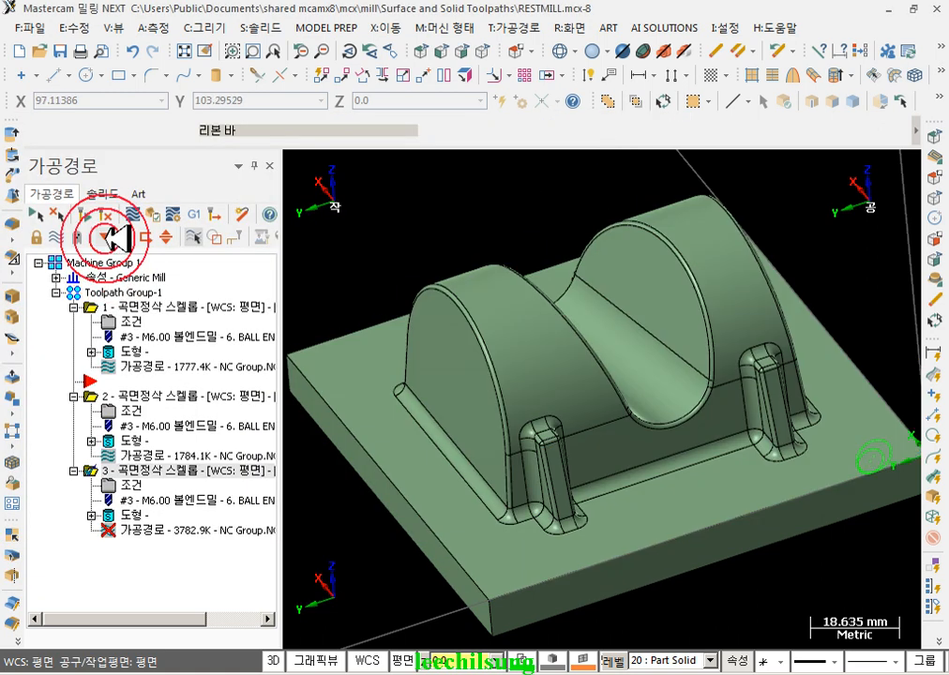
# - Regenerate the third scallop toolpath and examine its pass spacing and corners on the curved block and valley up close
pyautogui.click(86, 212)
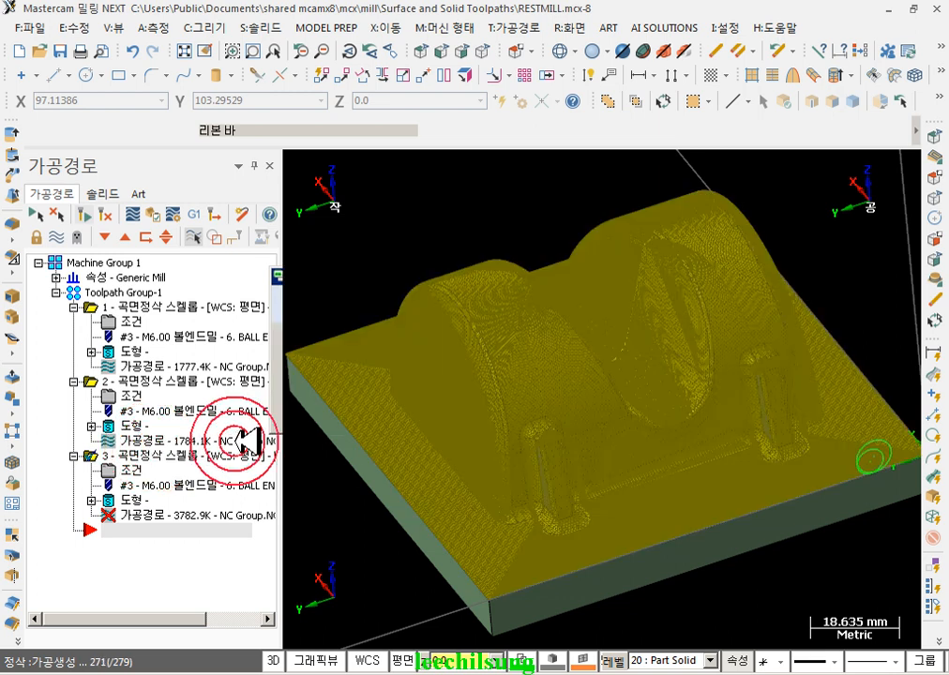
pyautogui.moveTo(474, 443); pyautogui.dragTo(553, 427, button='middle')
pyautogui.scroll(10, 553, 427)
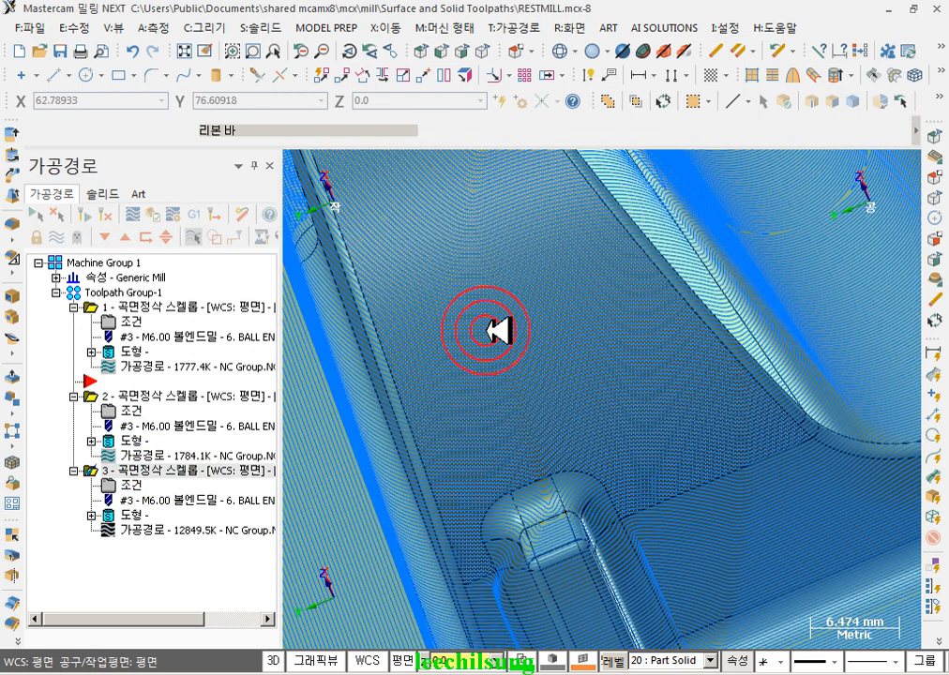
pyautogui.scroll(-5, 513, 382)
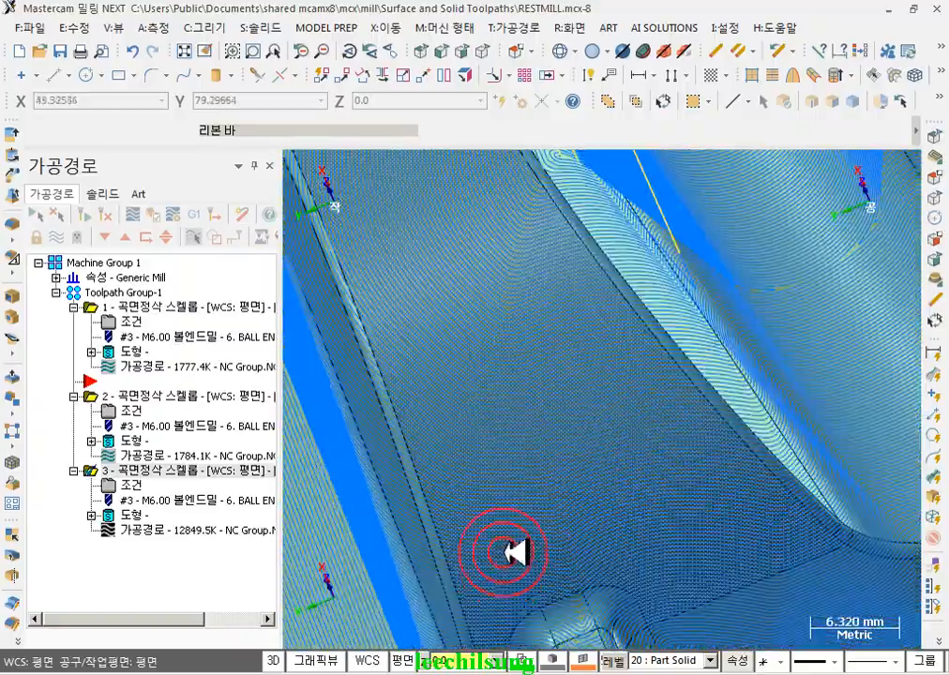
pyautogui.moveTo(516, 554); pyautogui.dragTo(567, 296, button='middle')
pyautogui.scroll(5, 712, 322)
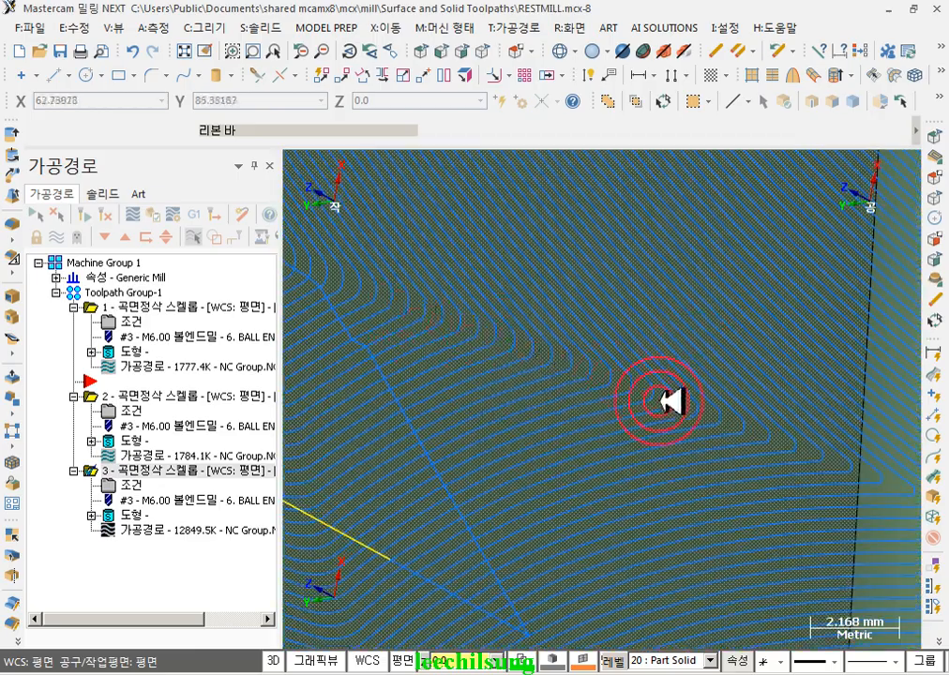
pyautogui.scroll(-3, 712, 407)
pyautogui.scroll(1, 489, 333)
pyautogui.moveTo(480, 335); pyautogui.dragTo(819, 424, button='middle')
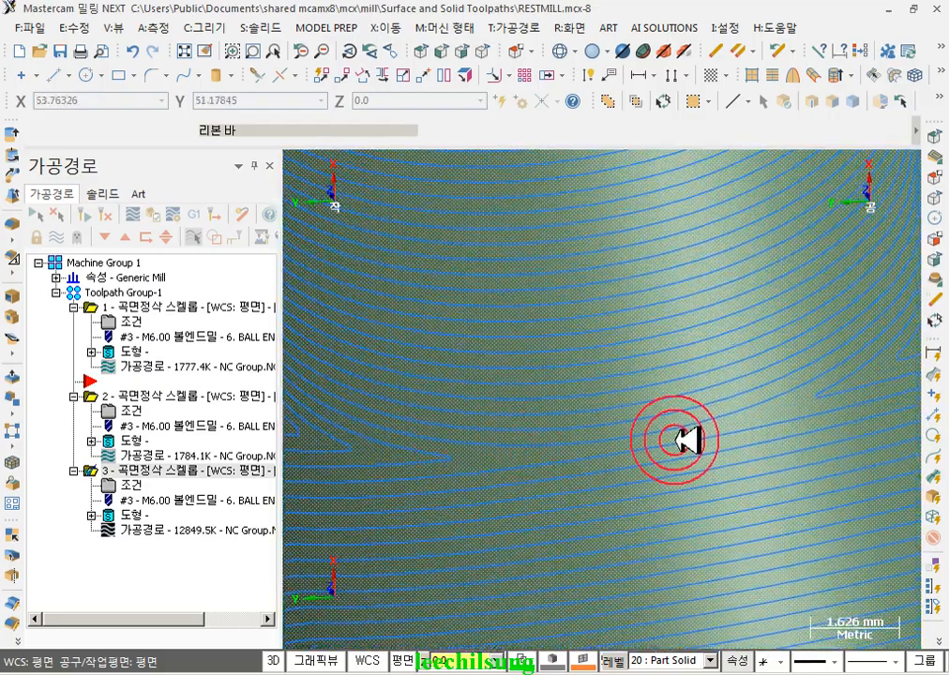
# - Collapse the first two scallop operations and inspect the third toolpath's passes over the block, inner face and base
pyautogui.scroll(-8, 713, 443)
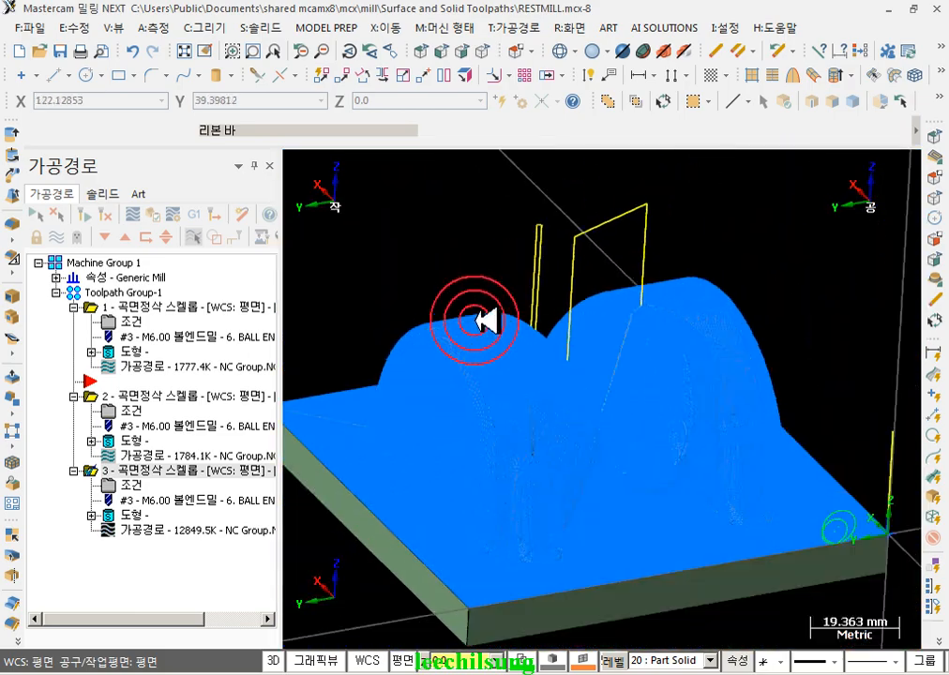
pyautogui.moveTo(543, 375); pyautogui.dragTo(506, 375, button='middle')
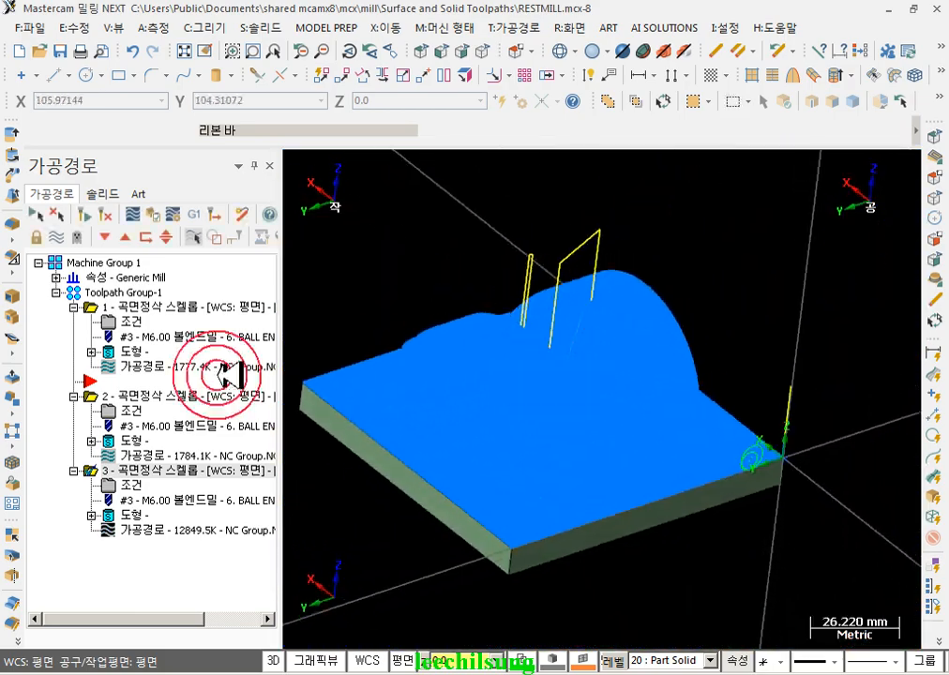
pyautogui.click(73, 308)
pyautogui.click(73, 337)
pyautogui.click(469, 273)
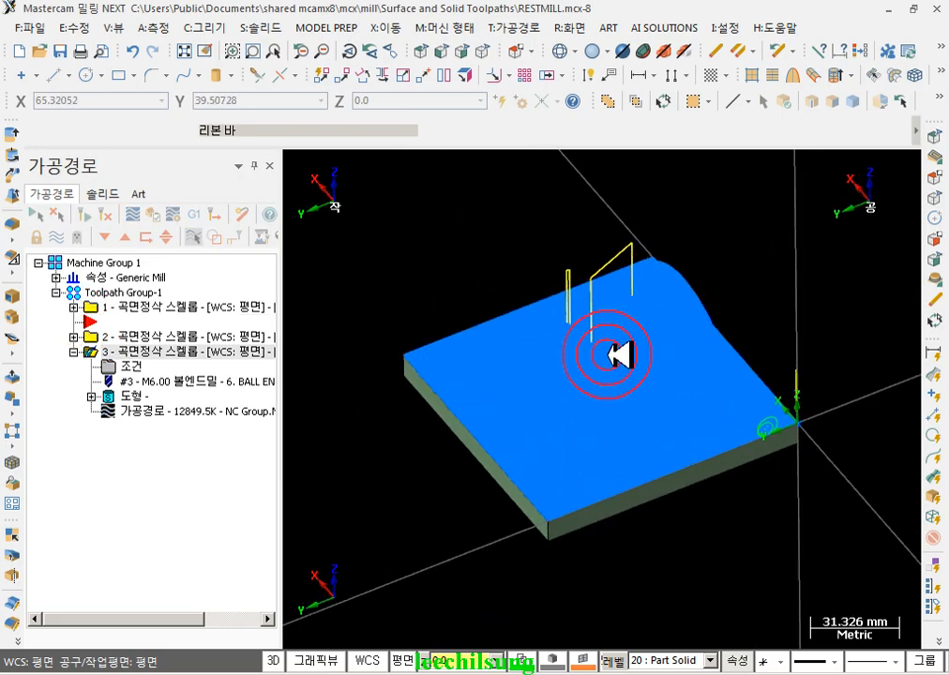
pyautogui.scroll(8, 653, 349)
pyautogui.moveTo(619, 311)
pyautogui.mouseDown(button='middle')
pyautogui.moveTo(594, 335)
pyautogui.moveTo(595, 343)
pyautogui.moveTo(619, 320)
pyautogui.moveTo(587, 369)
pyautogui.moveTo(563, 332)
pyautogui.moveTo(484, 343)
pyautogui.moveTo(682, 378)
pyautogui.moveTo(688, 353)
pyautogui.moveTo(656, 371)
pyautogui.mouseUp(button='middle')
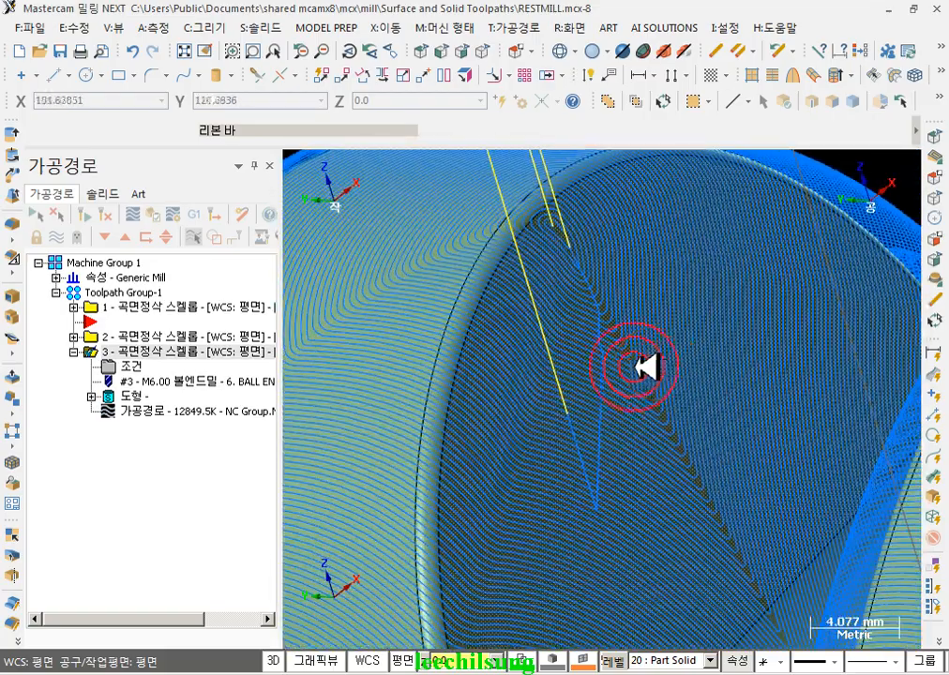
pyautogui.scroll(-10, 561, 316)
pyautogui.moveTo(536, 358); pyautogui.dragTo(639, 334, button='middle')
pyautogui.moveTo(530, 396); pyautogui.dragTo(608, 364, button='middle')
pyautogui.scroll(-3, 587, 360)
# - Hide the third scallop toolpath and return the bare part to an isometric view
pyautogui.click(56, 240)
pyautogui.scroll(-2, 609, 319)
pyautogui.moveTo(609, 314); pyautogui.dragTo(581, 330, button='middle')
pyautogui.scroll(-1, 423, 315)
pyautogui.scroll(-1, 693, 351)
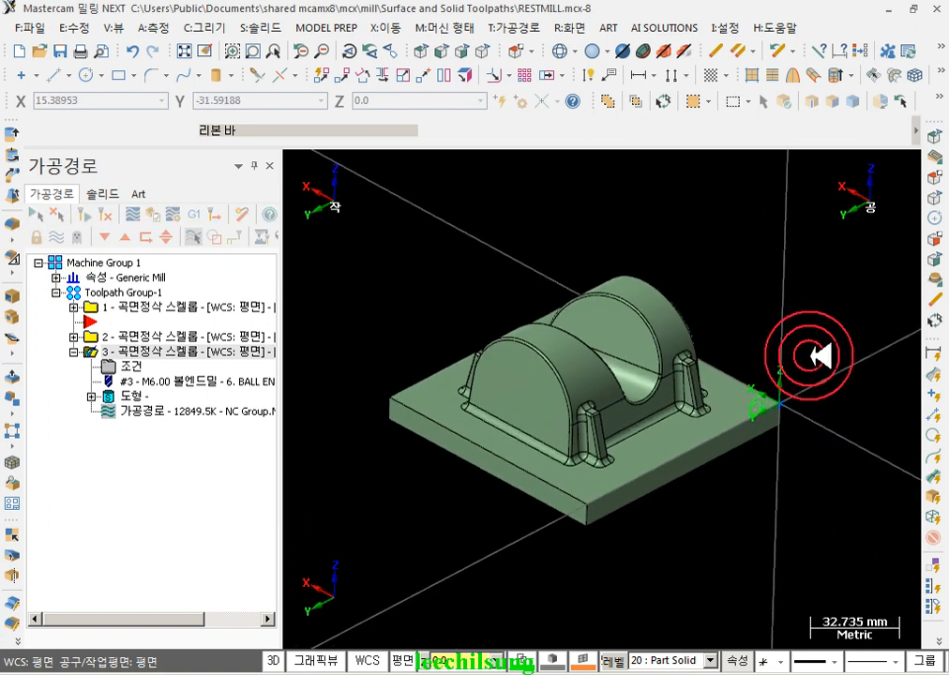
pyautogui.click(484, 51)
pyautogui.scroll(-1, 539, 318)
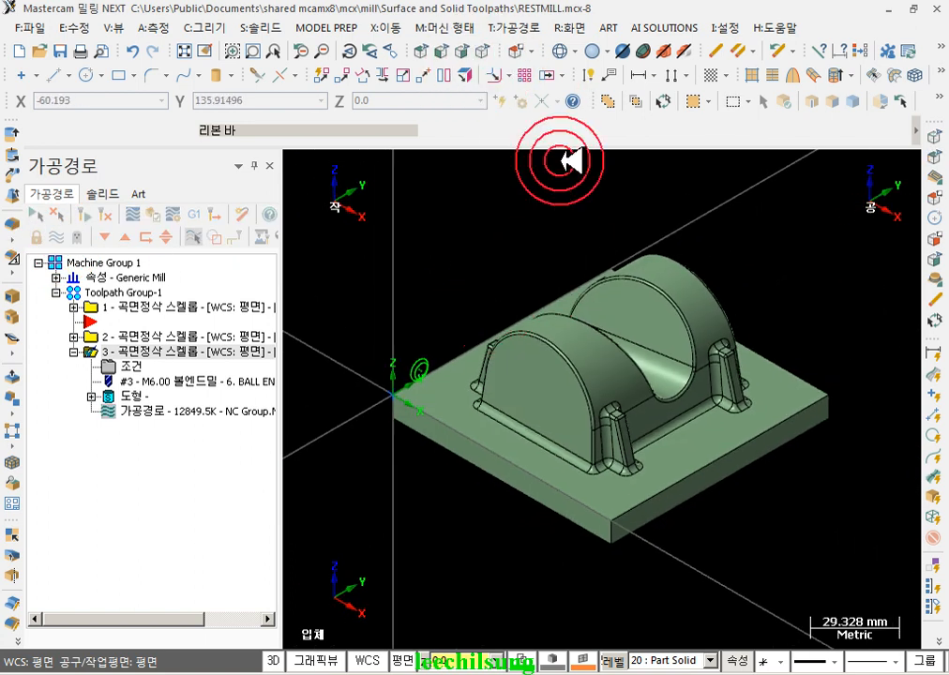
# - Start a surface finish contour (등고선 가공) toolpath with all of the solid's faces as drive surfaces
pyautogui.click(495, 28)
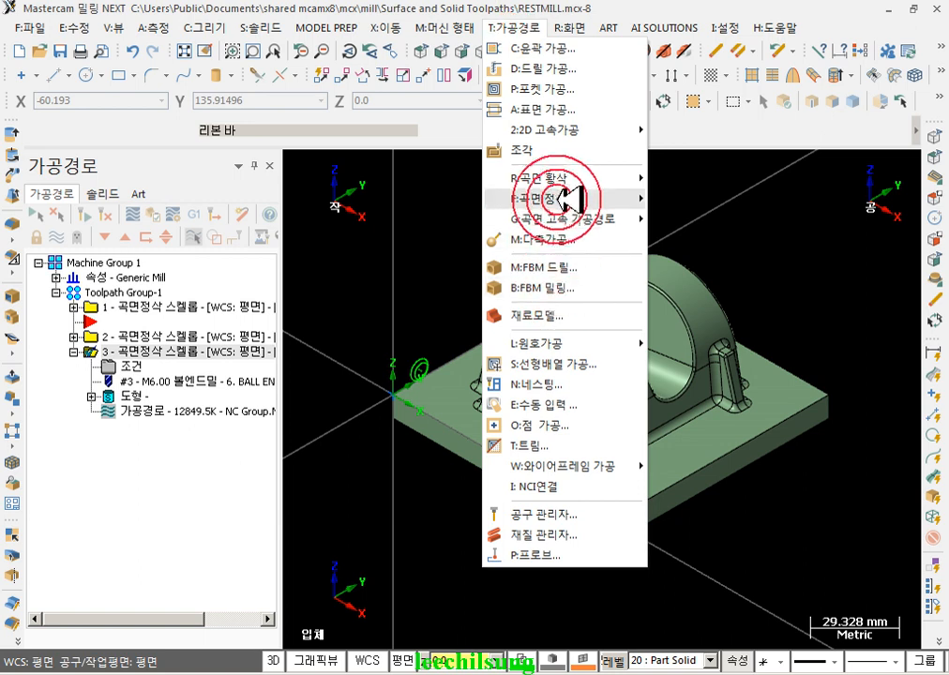
pyautogui.moveTo(574, 199)
pyautogui.click(741, 266)
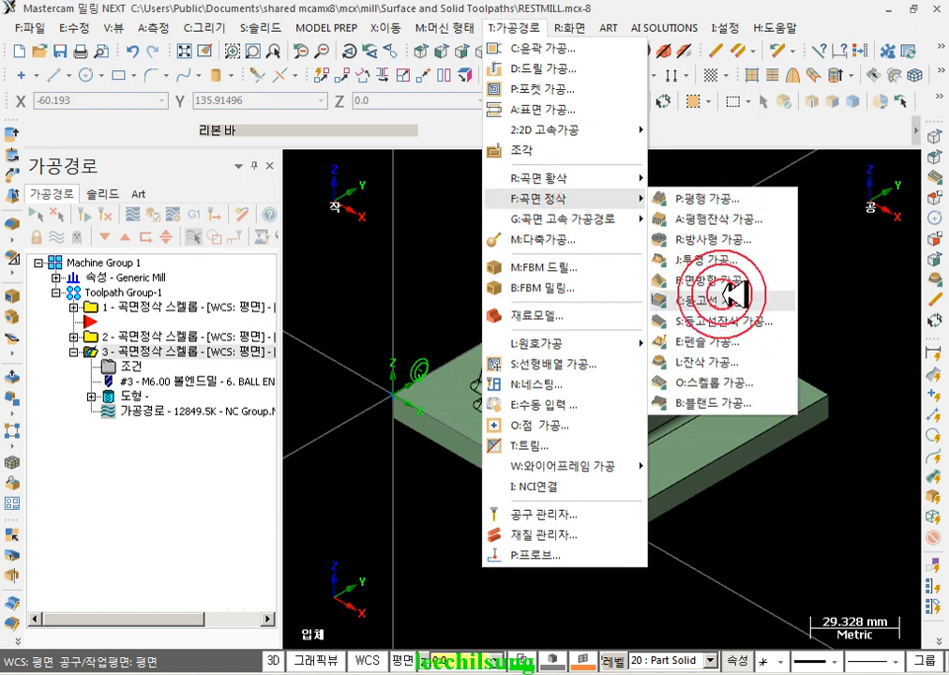
pyautogui.click(574, 374)
pyautogui.press('Return')
# - Set the outer edge loop of the base plate's upper face as the contour toolpath's containment boundary
pyautogui.click(132, 453)
pyautogui.click(181, 194)
pyautogui.click(121, 194)
pyautogui.click(389, 406)
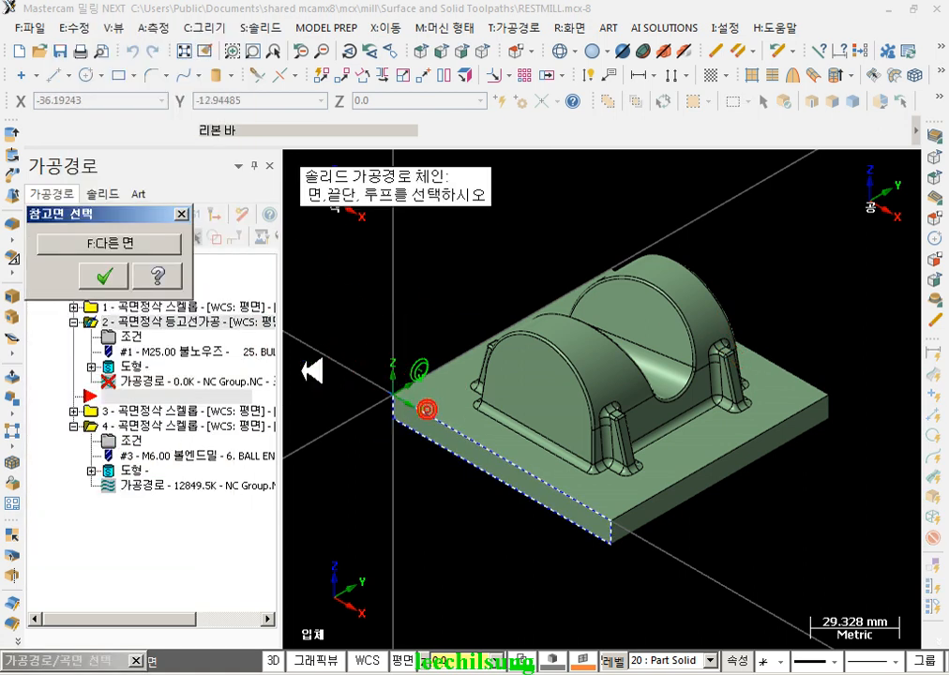
pyautogui.click(109, 243)
pyautogui.click(104, 274)
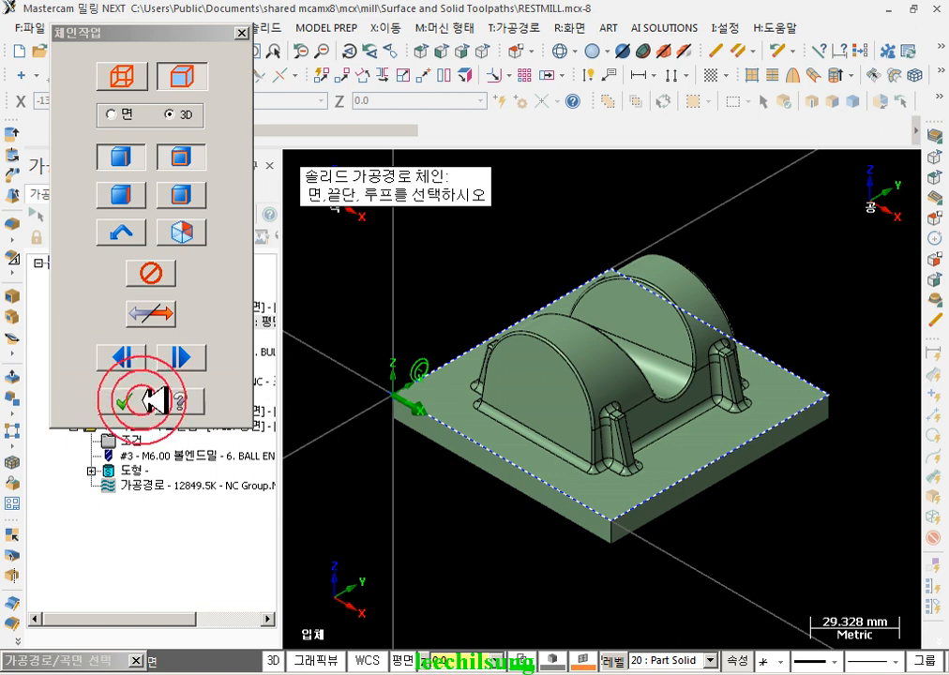
pyautogui.click(148, 401)
pyautogui.click(126, 558)
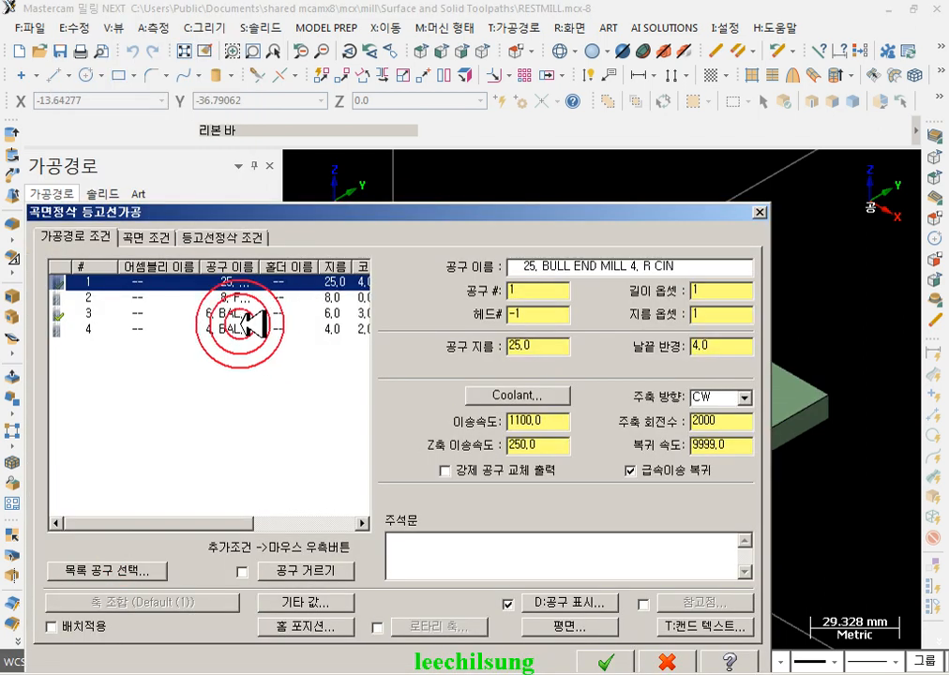
# - Assign the 6 mm ball endmill (tool 3) to the contour toolpath and set its maximum Z stepdown to 0.3
pyautogui.click(235, 313)
pyautogui.click(164, 236)
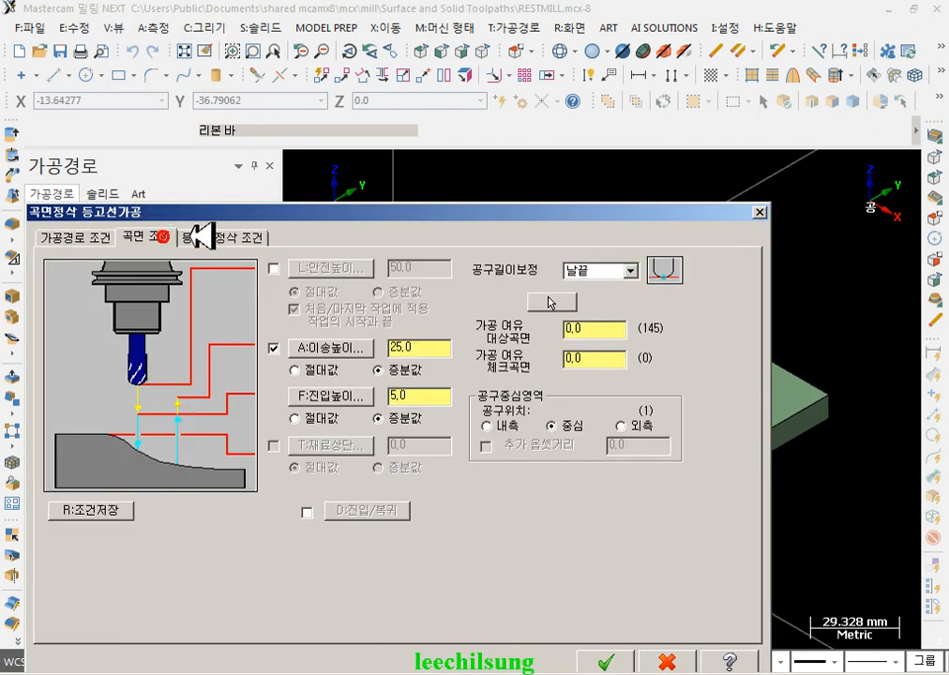
pyautogui.click(250, 231)
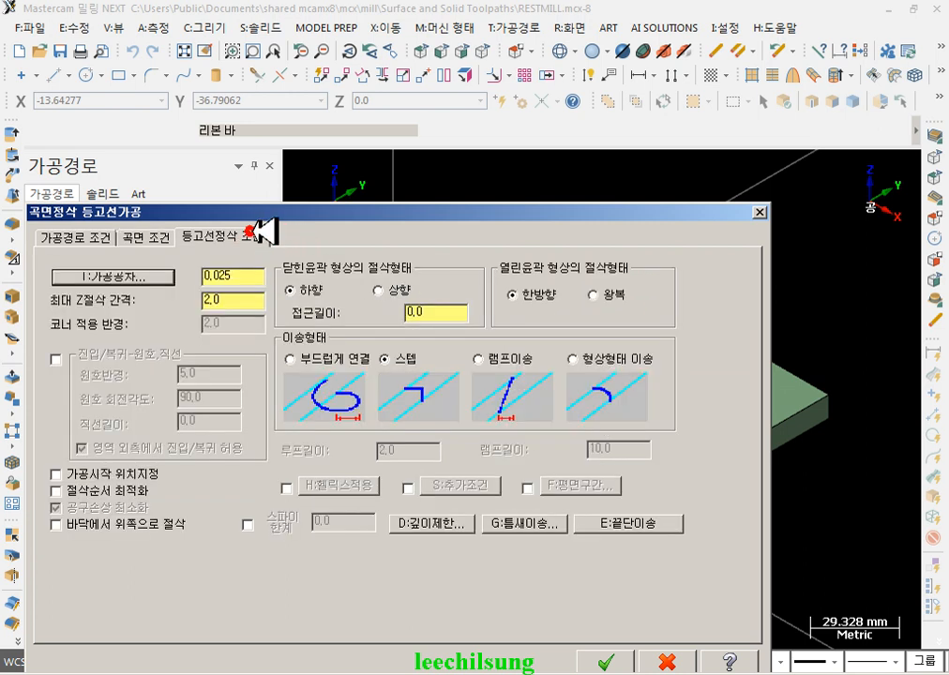
pyautogui.click(242, 301)
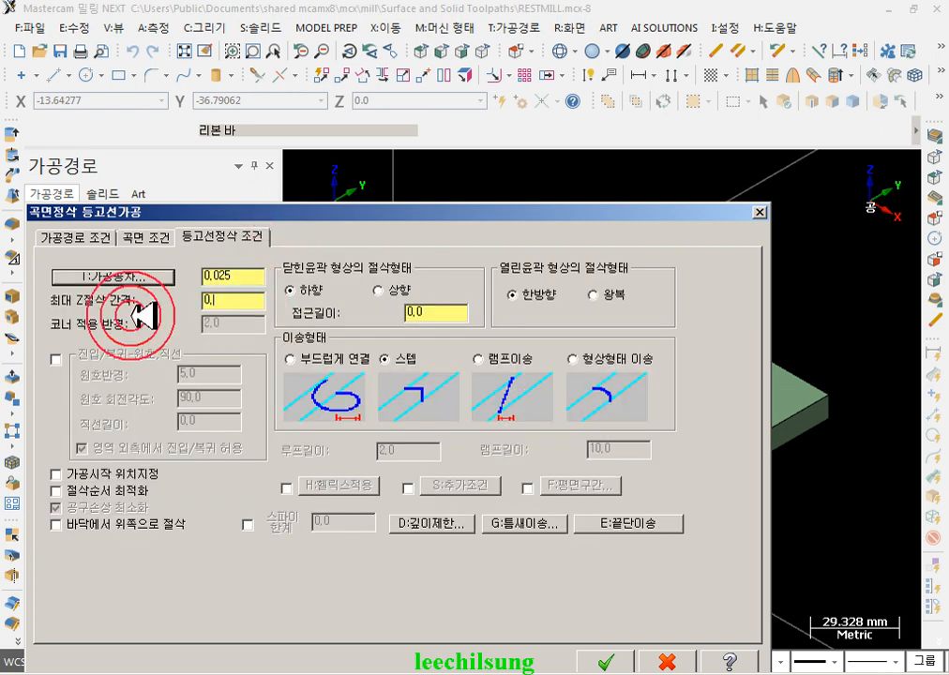
# - Exclude shallow areas using a 45-degree limiting angle, enable cut order optimization, and generate the contour toolpath
pyautogui.click(441, 485)
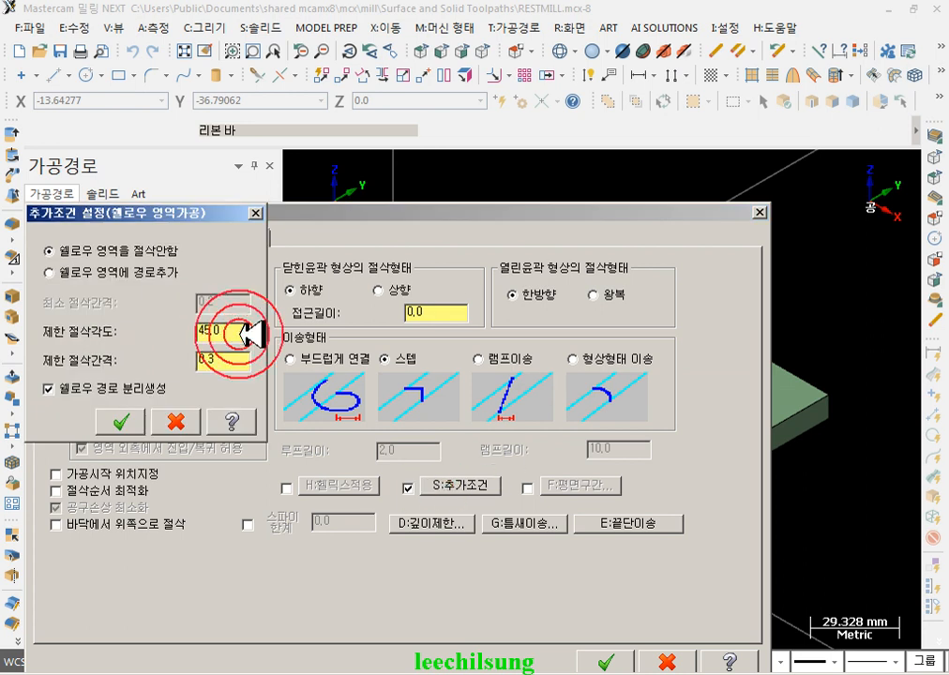
pyautogui.click(120, 420)
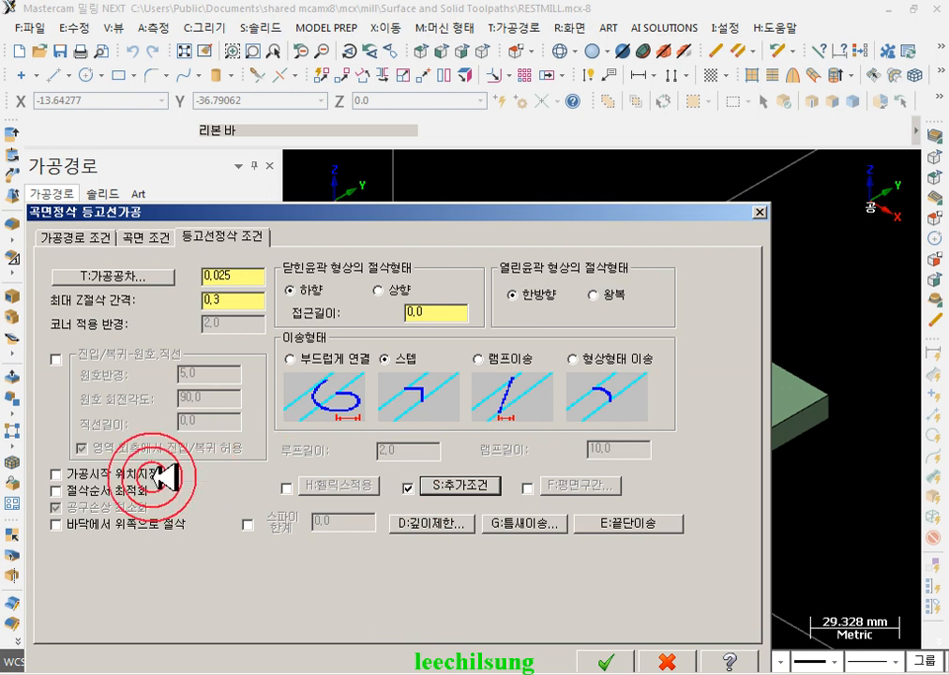
pyautogui.click(126, 487)
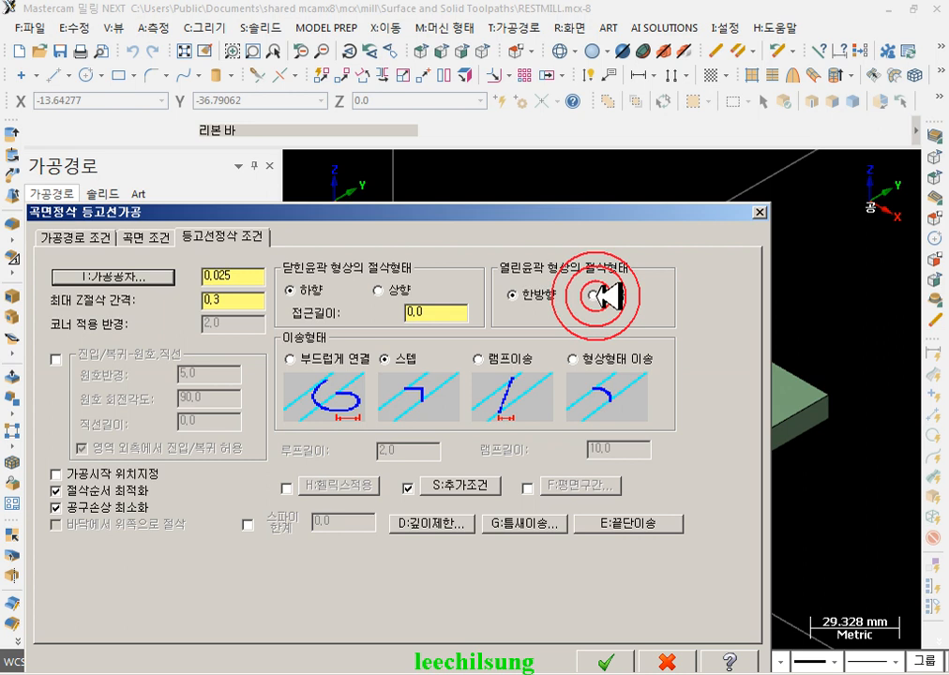
pyautogui.click(606, 661)
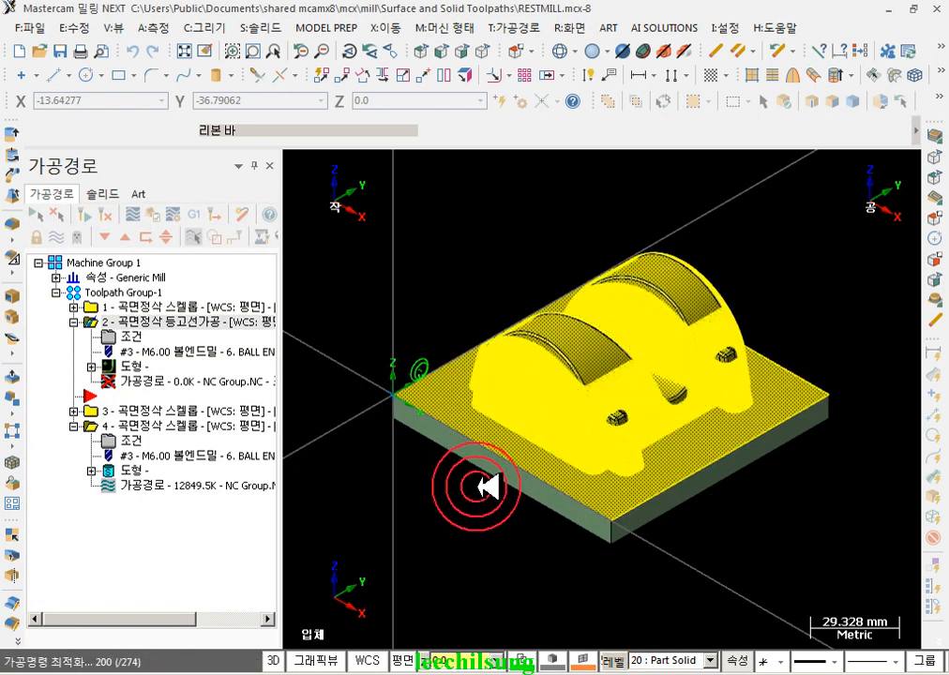
pyautogui.scroll(6, 568, 409)
pyautogui.moveTo(591, 405); pyautogui.dragTo(253, 320, button='middle')
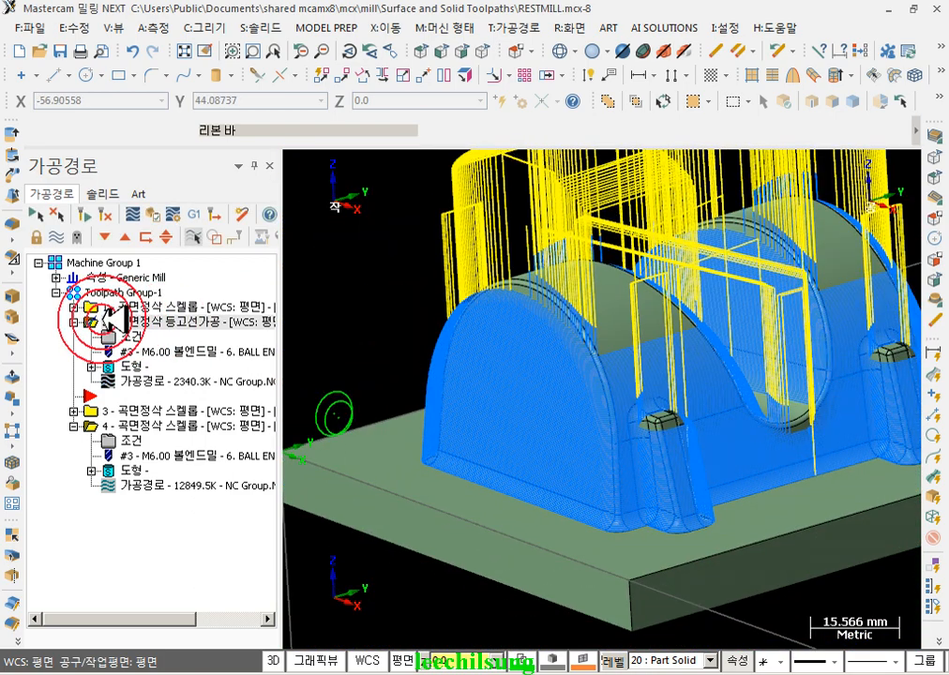
# - Start a surface finish shallow (등고선잔삭) toolpath with all of the solid's faces as drive surfaces
pyautogui.click(504, 27)
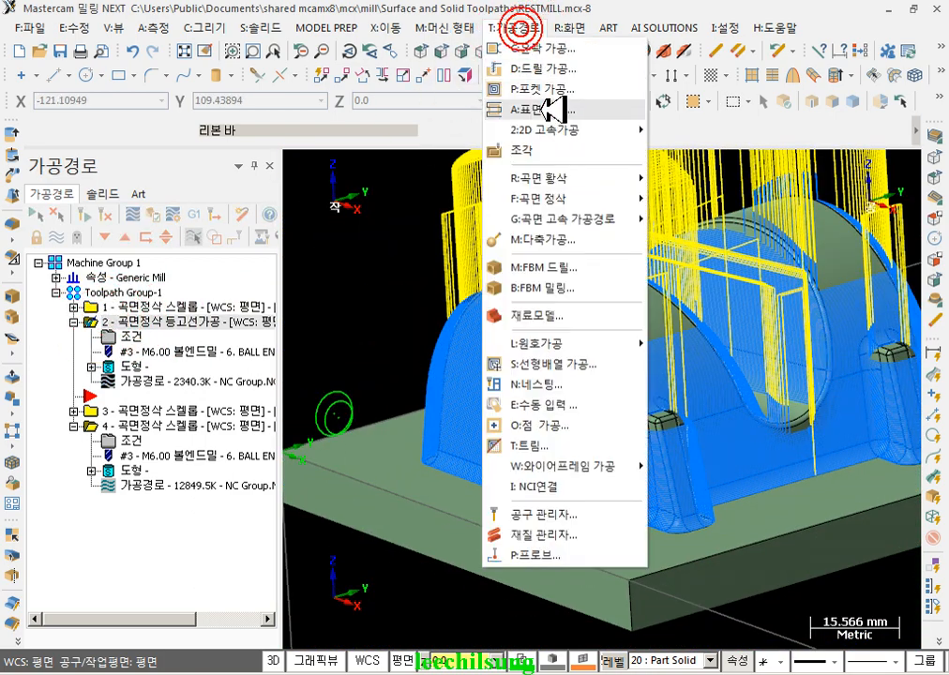
pyautogui.moveTo(563, 197)
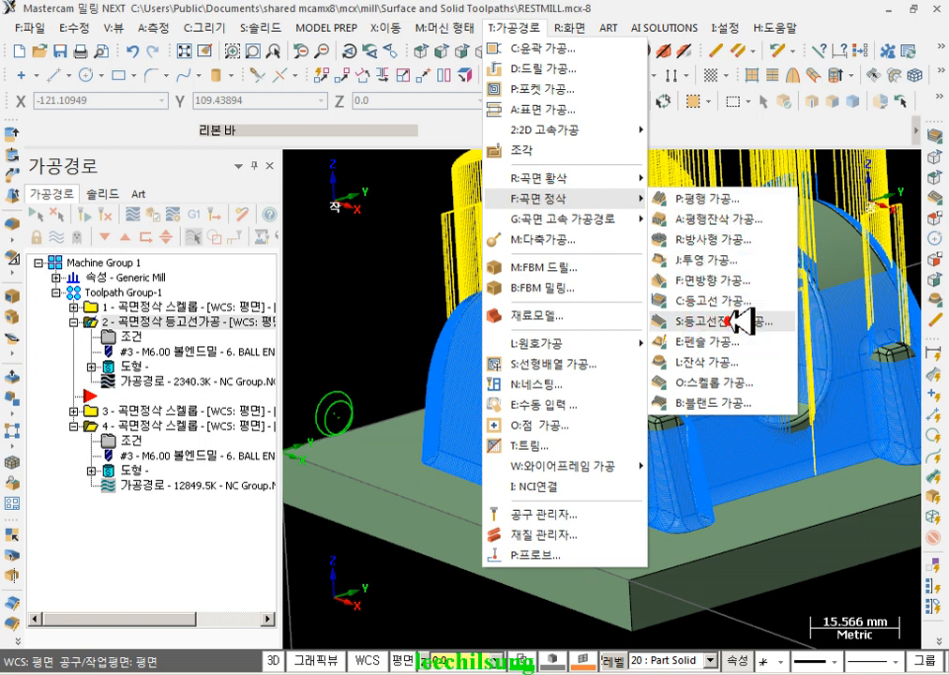
pyautogui.click(737, 375)
pyautogui.click(398, 459)
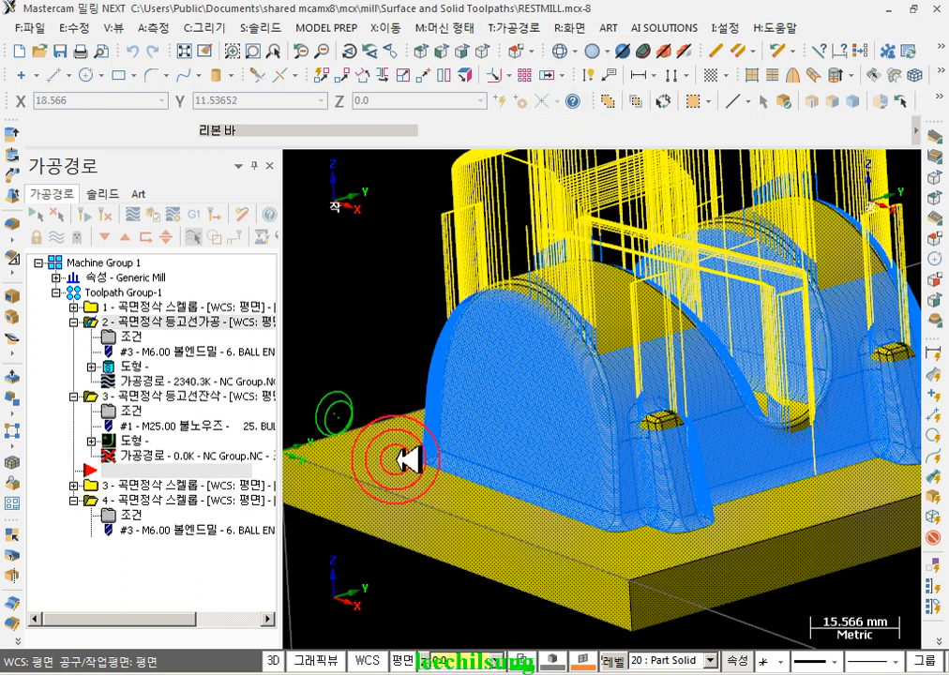
pyautogui.press('Return')
# - Use the base plate's upper outline as the shallow toolpath's containment boundary and accept the surface selection
pyautogui.click(126, 460)
pyautogui.click(216, 176)
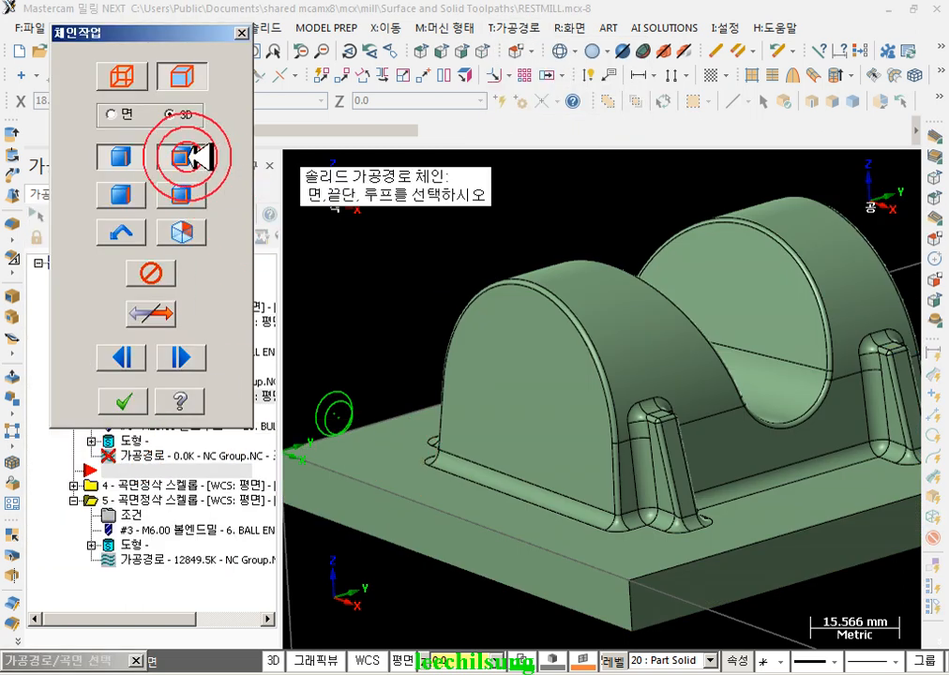
pyautogui.click(143, 311)
pyautogui.click(146, 392)
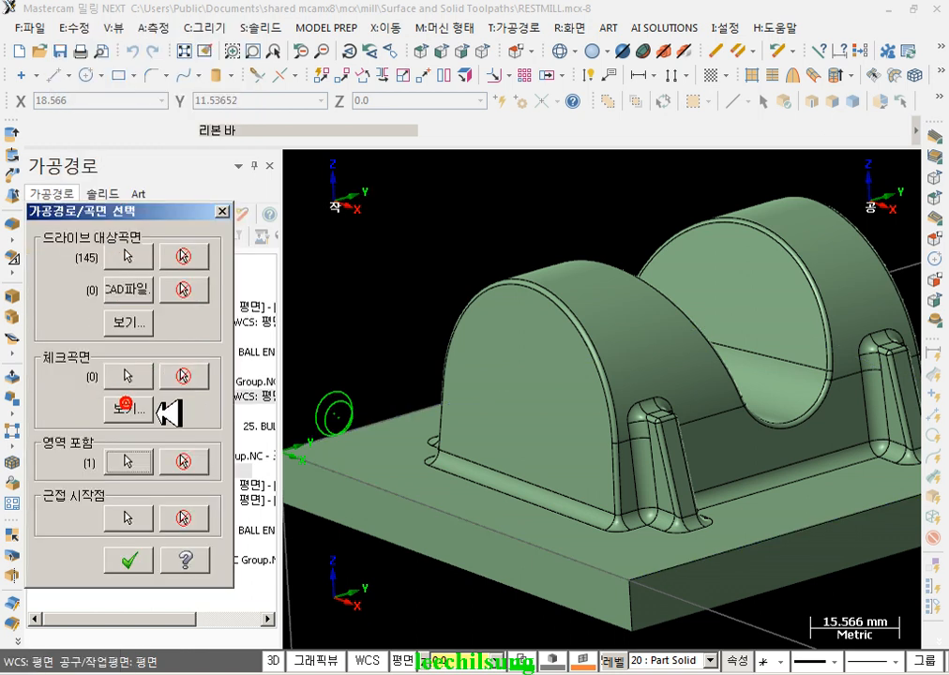
pyautogui.click(129, 560)
# - Assign the 6 mm ball endmill (tool 3) to the shallow toolpath and set its maximum stepover to 0.3
pyautogui.click(216, 313)
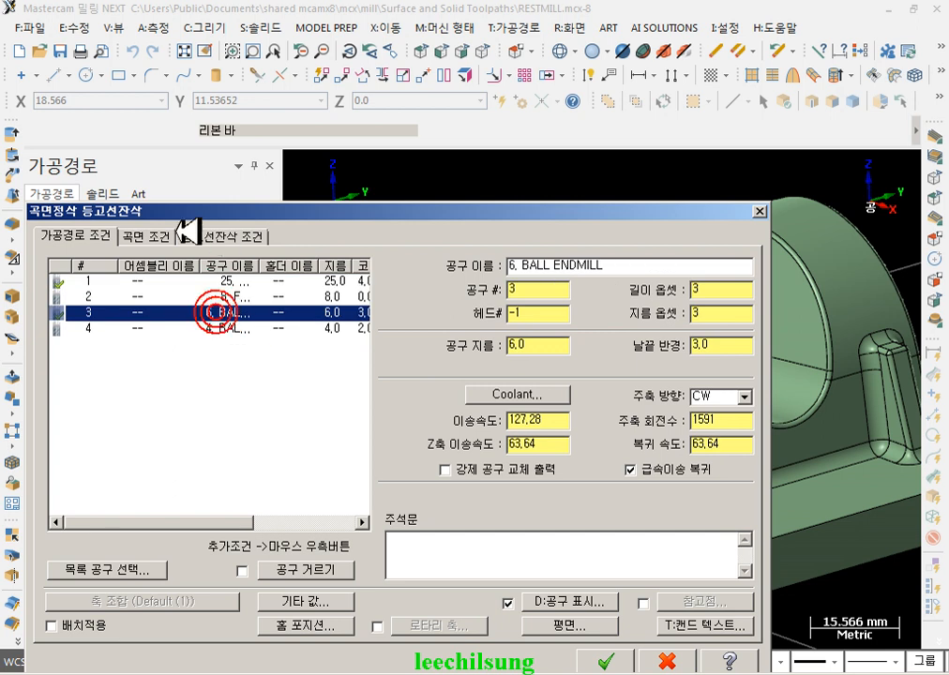
pyautogui.click(160, 231)
pyautogui.click(225, 233)
pyautogui.click(192, 328)
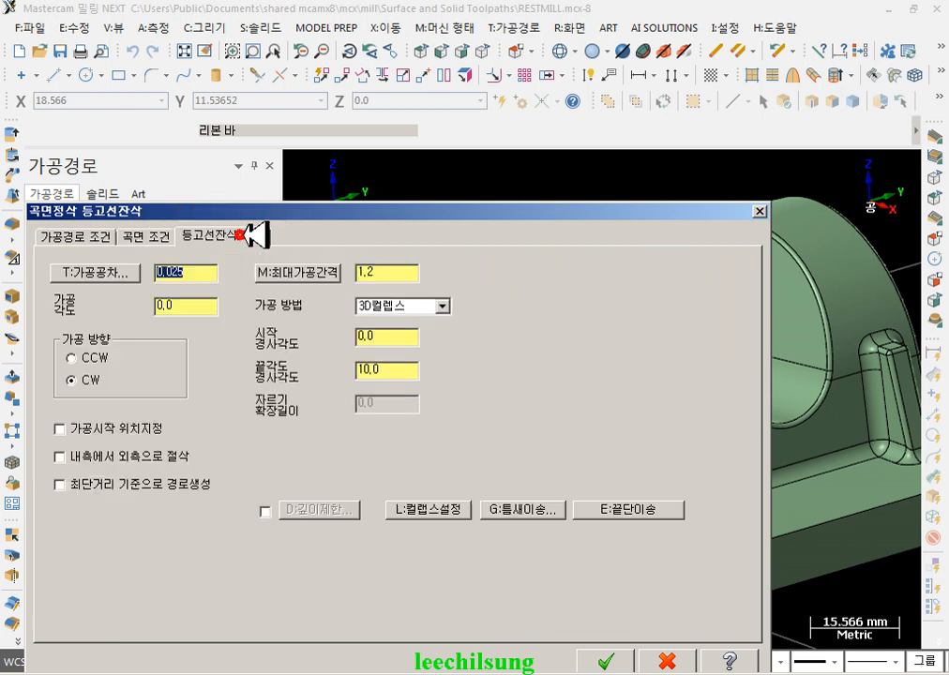
pyautogui.click(370, 273)
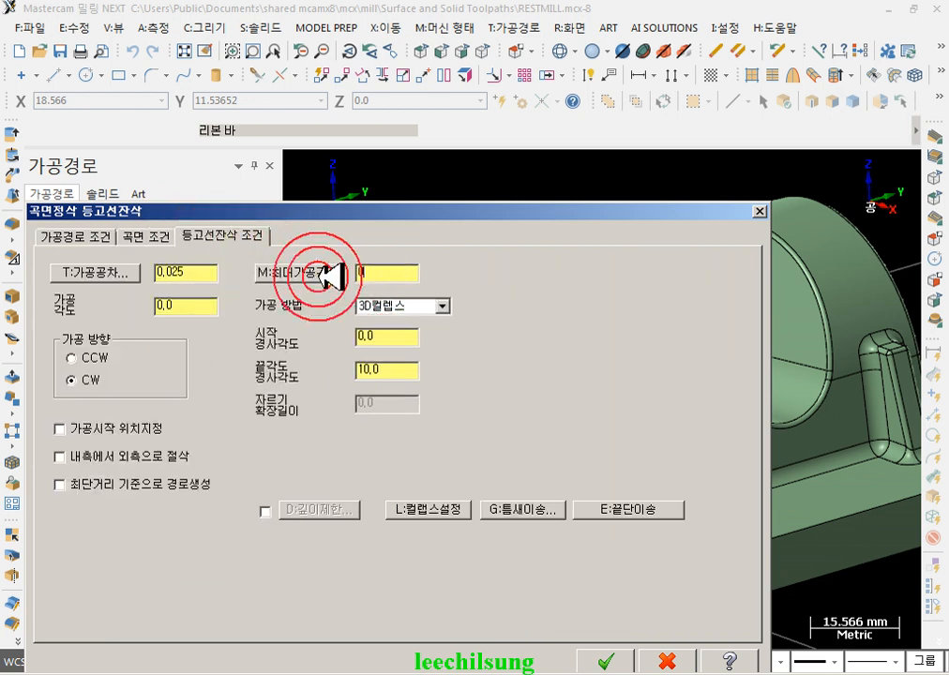
pyautogui.write('3')
# - Set the shallow cutting method to zigzag (왕복) with an end slope angle of 35, and generate the toolpath
pyautogui.click(422, 305)
pyautogui.click(416, 318)
pyautogui.doubleClick(398, 371)
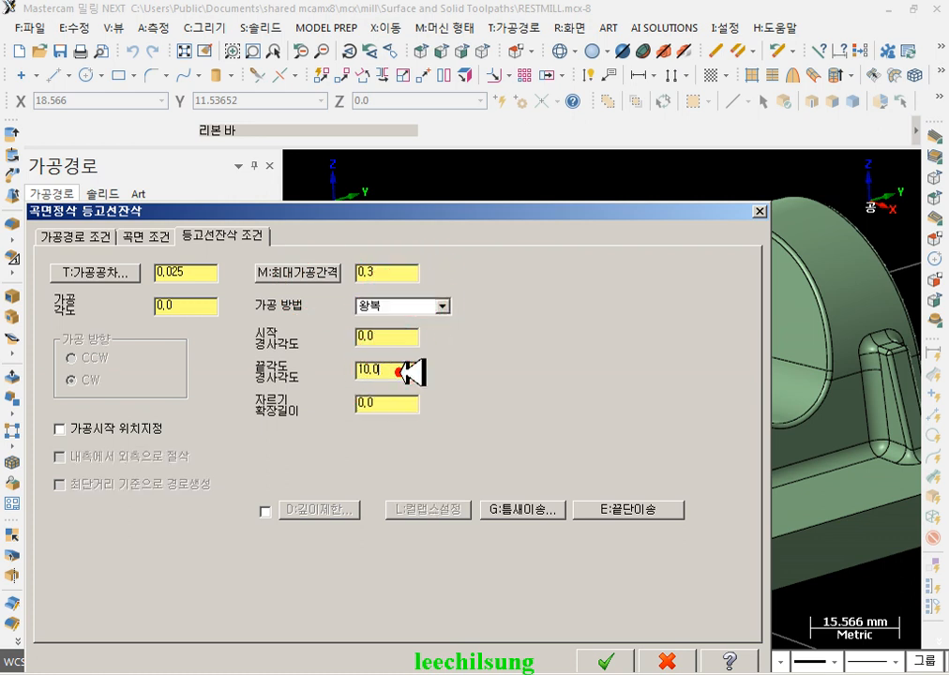
pyautogui.click(386, 371)
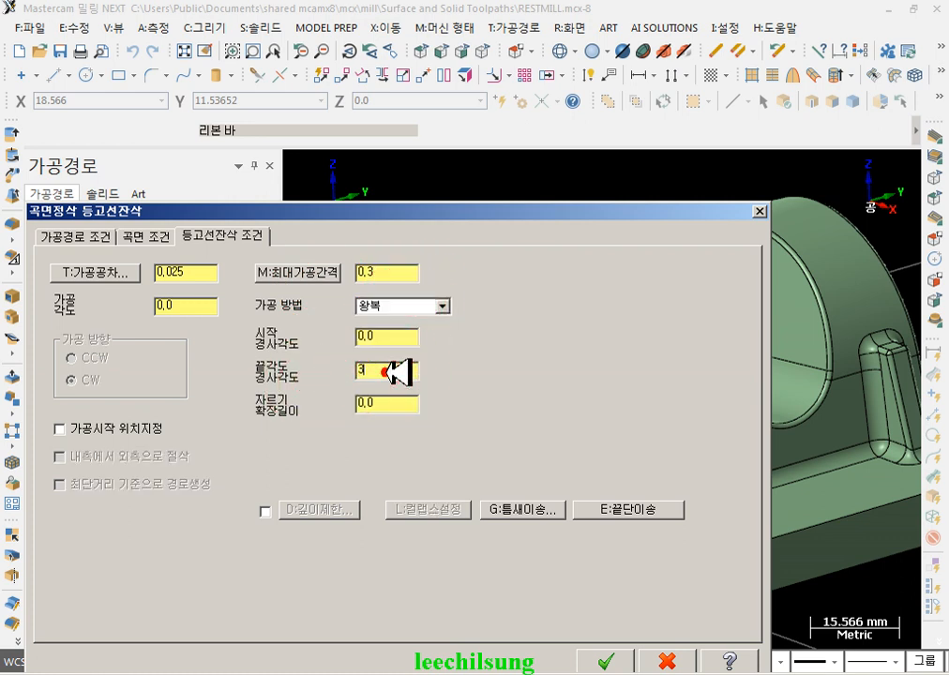
pyautogui.click(423, 396)
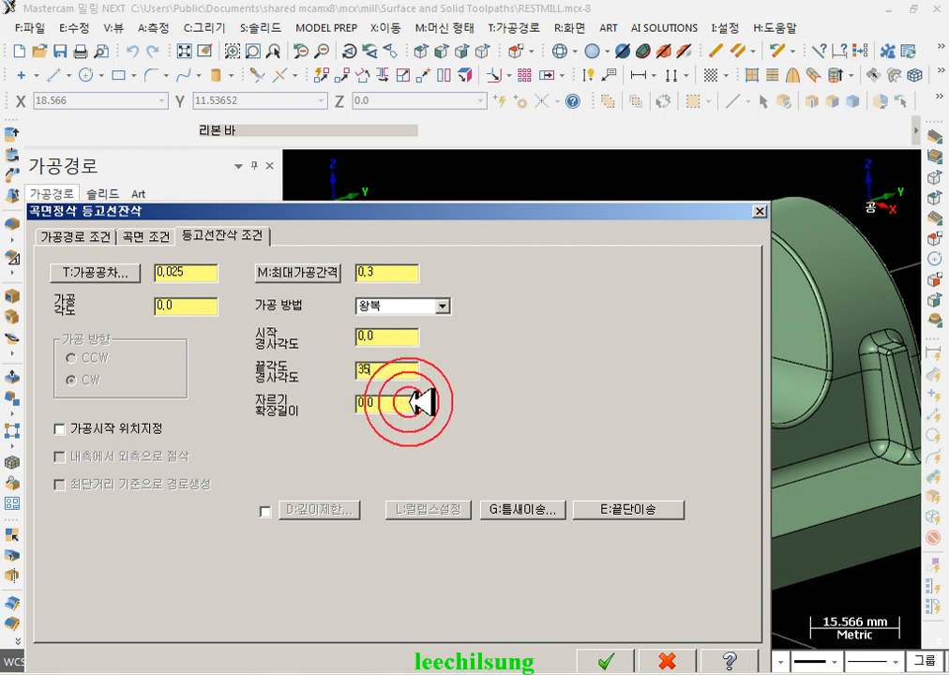
pyautogui.click(626, 659)
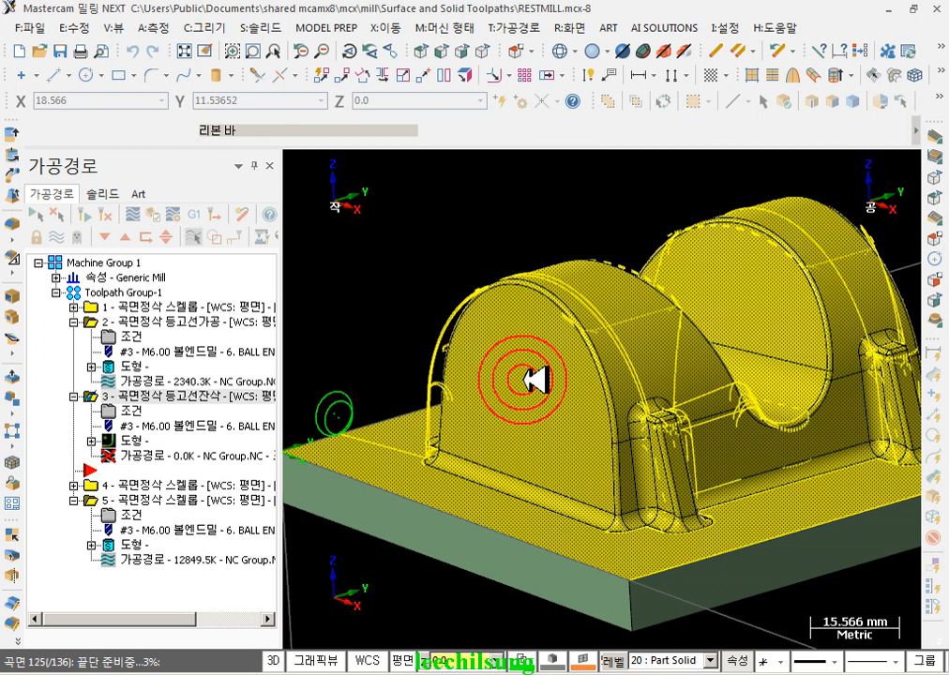
# - Display the contour and shallow toolpaths together and compare their coverage on the curved block up close
pyautogui.moveTo(538, 381); pyautogui.dragTo(300, 400, button='middle')
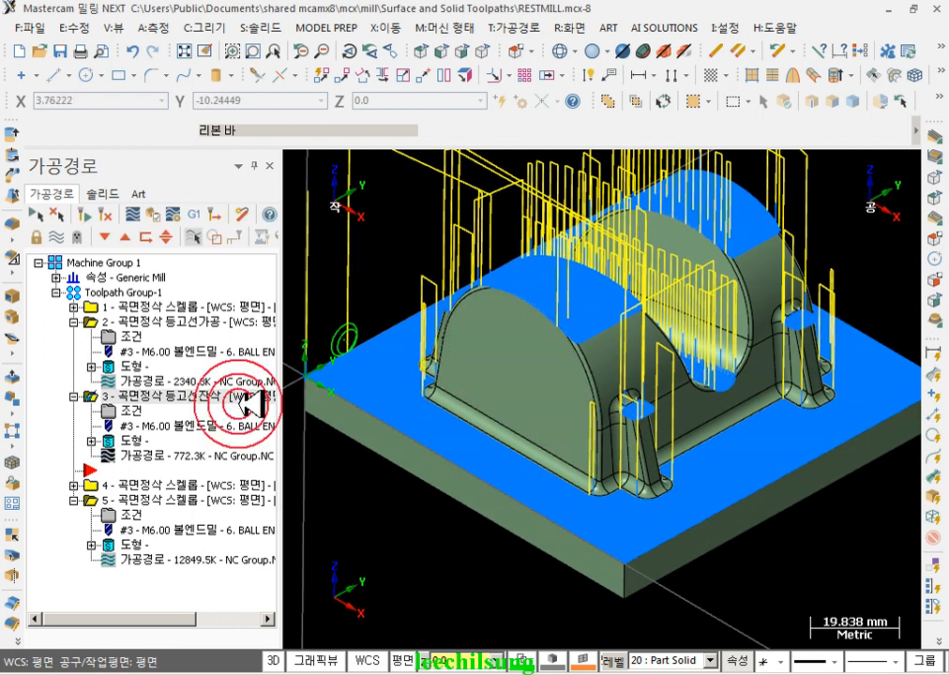
pyautogui.click(159, 324)
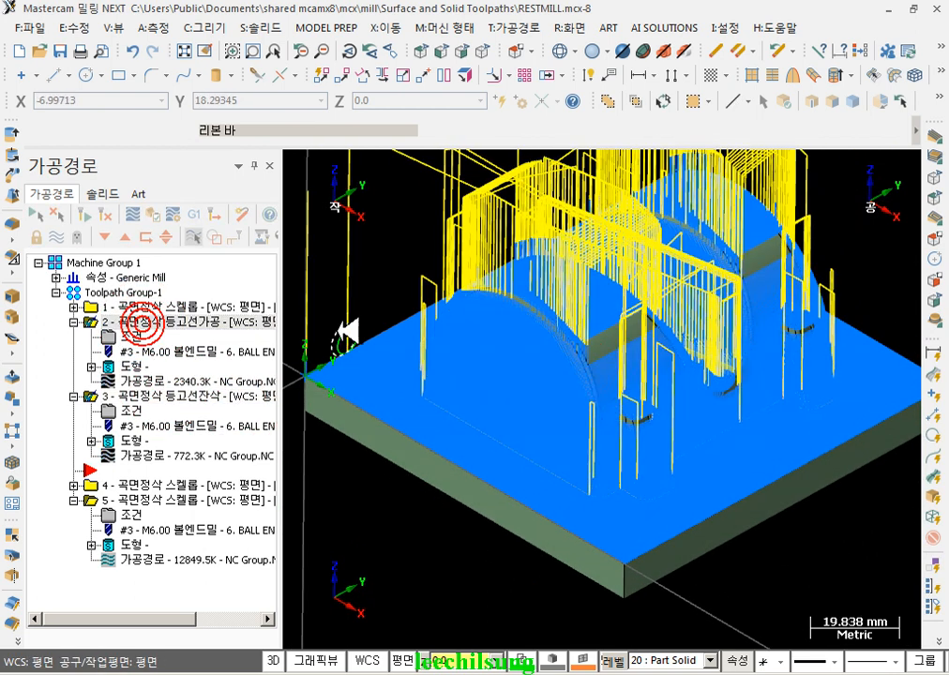
pyautogui.scroll(5, 627, 375)
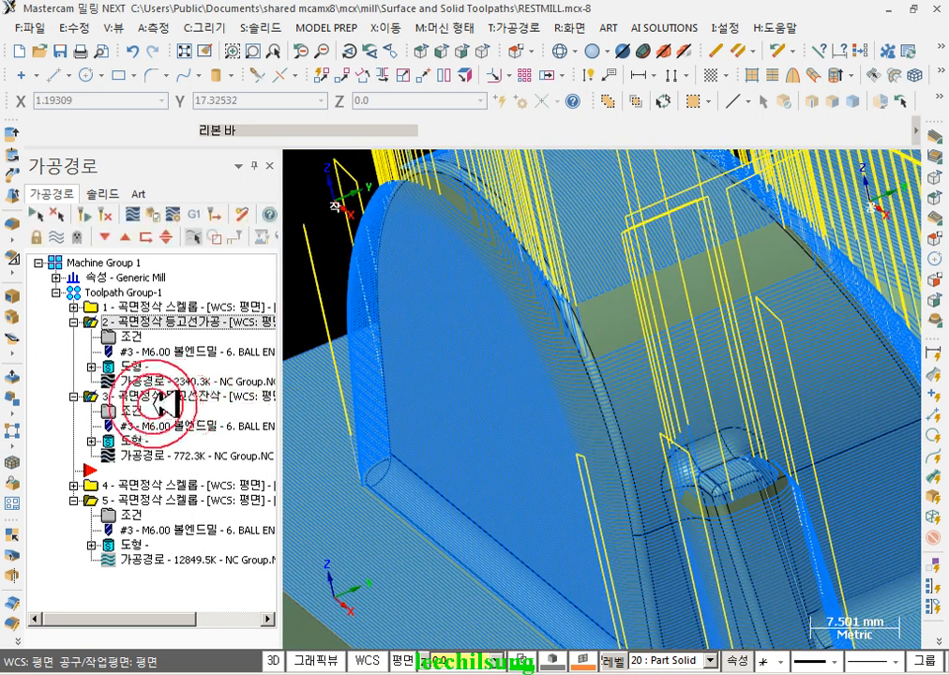
# - Set the shallow toolpath's end slope angle to 45 and regenerate it
pyautogui.click(155, 401)
pyautogui.click(387, 335)
pyautogui.click(394, 367)
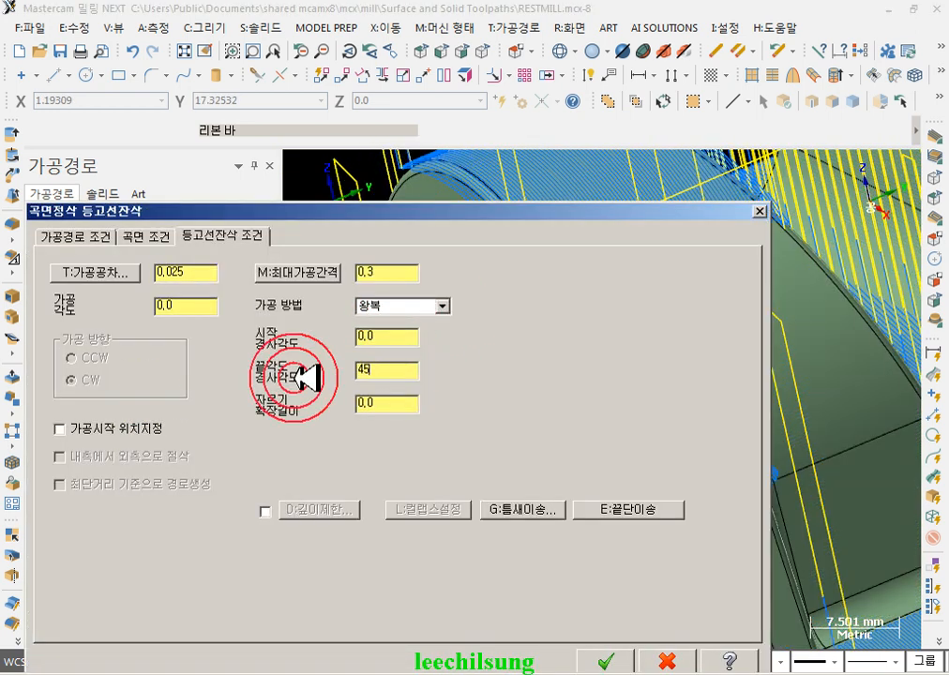
pyautogui.click(605, 661)
pyautogui.click(85, 212)
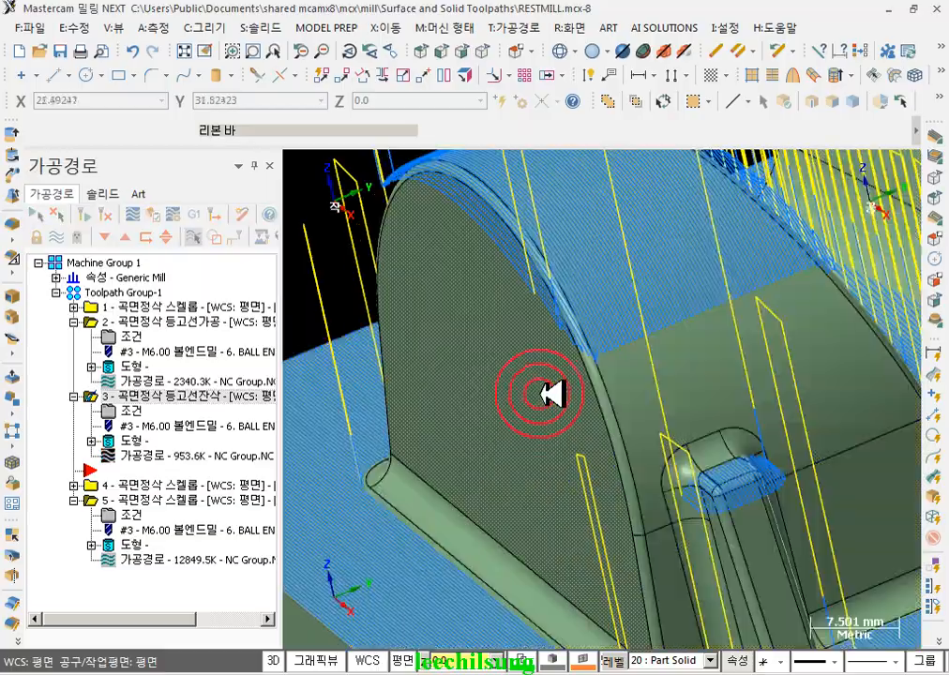
# - Display the contour toolpath together with the regenerated shallow toolpath and compare their coverage around the curved blocks and ribs
pyautogui.scroll(-2, 538, 403)
pyautogui.moveTo(538, 403); pyautogui.dragTo(550, 388, button='middle')
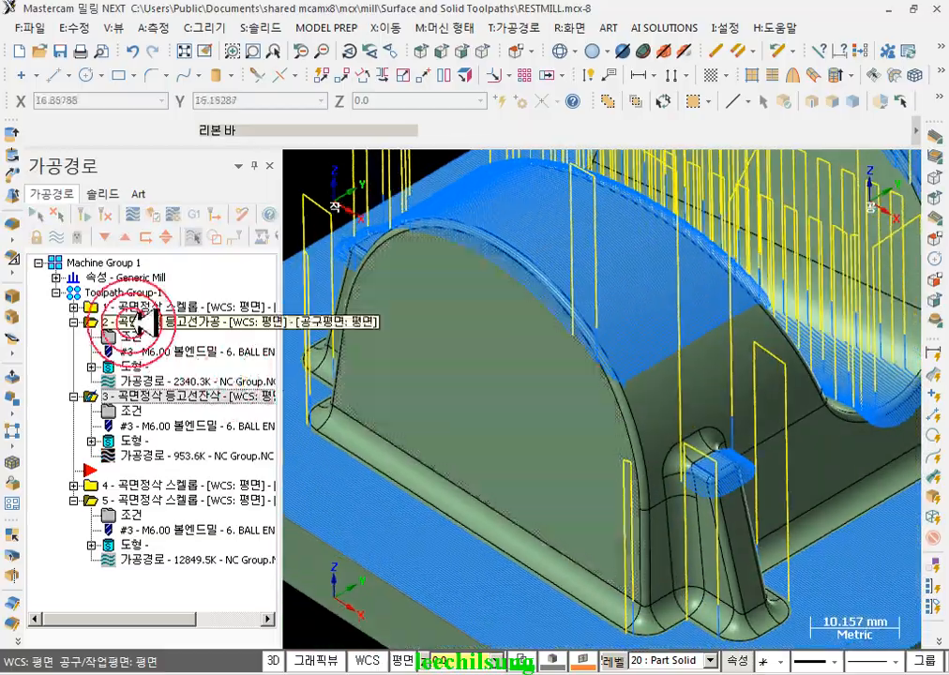
pyautogui.click(140, 323)
pyautogui.scroll(4, 651, 407)
pyautogui.moveTo(802, 381); pyautogui.dragTo(667, 216, button='middle')
pyautogui.scroll(6, 628, 286)
pyautogui.moveTo(507, 232); pyautogui.dragTo(508, 417, button='middle')
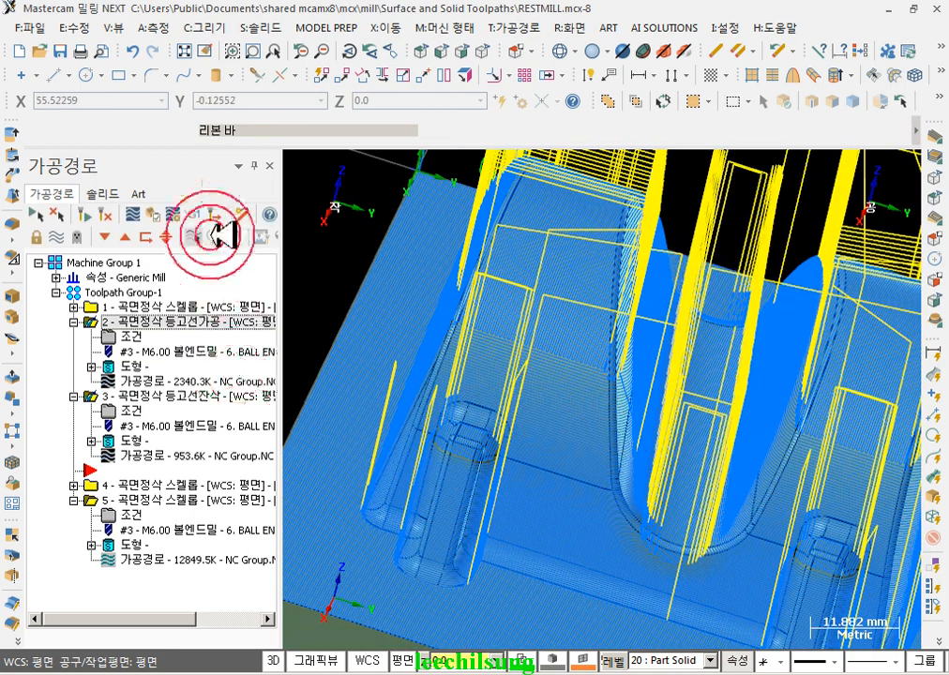
# - Backplot both toolpaths to the end with rapid moves hidden and examine where the contour and shallow passes meet up close
pyautogui.click(133, 215)
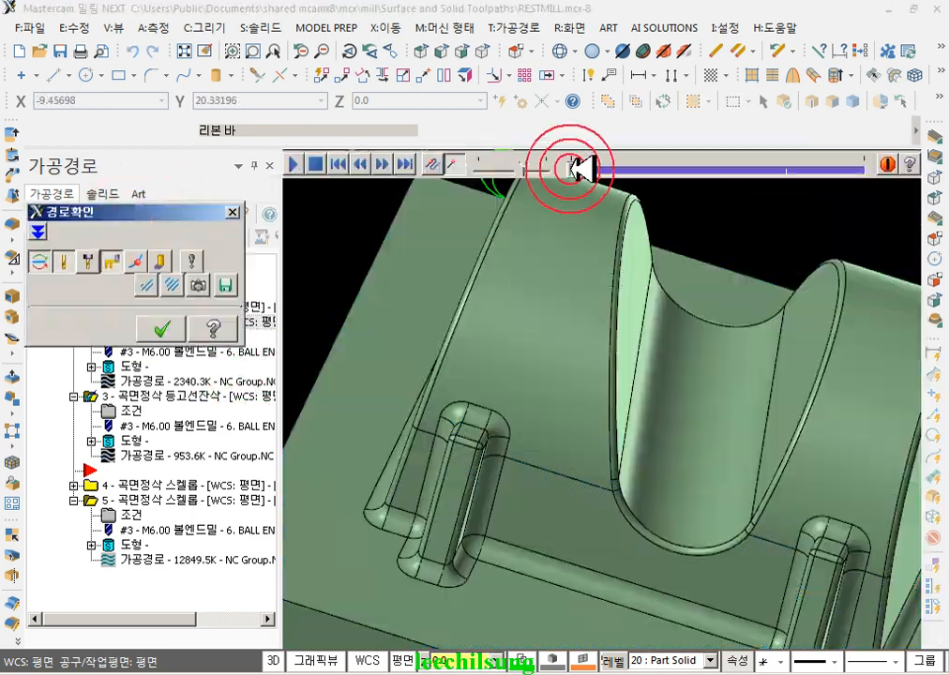
pyautogui.moveTo(577, 168); pyautogui.dragTo(767, 178)
pyautogui.click(134, 251)
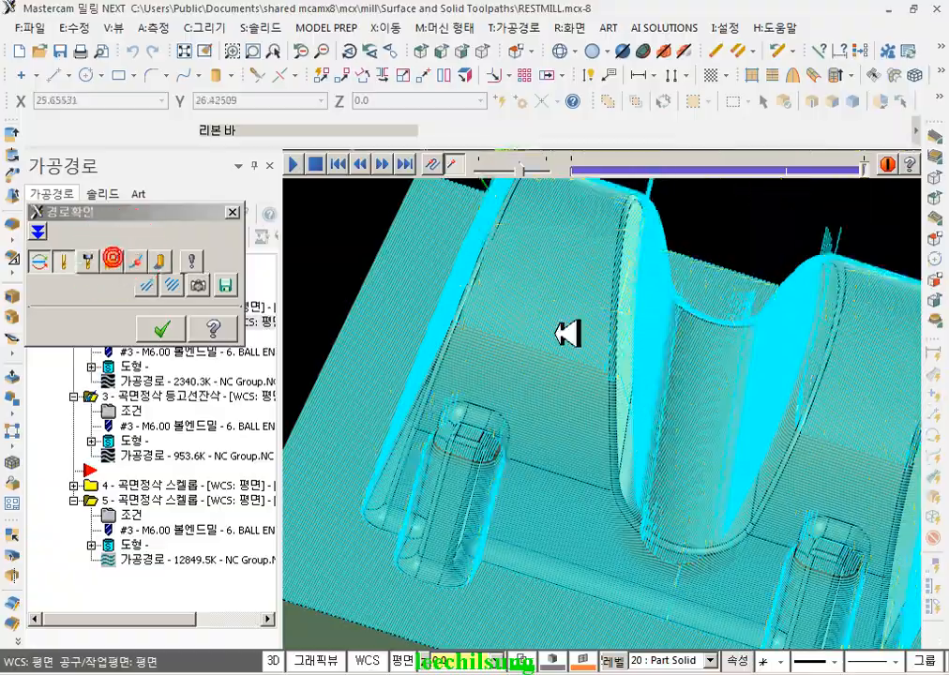
pyautogui.click(689, 353)
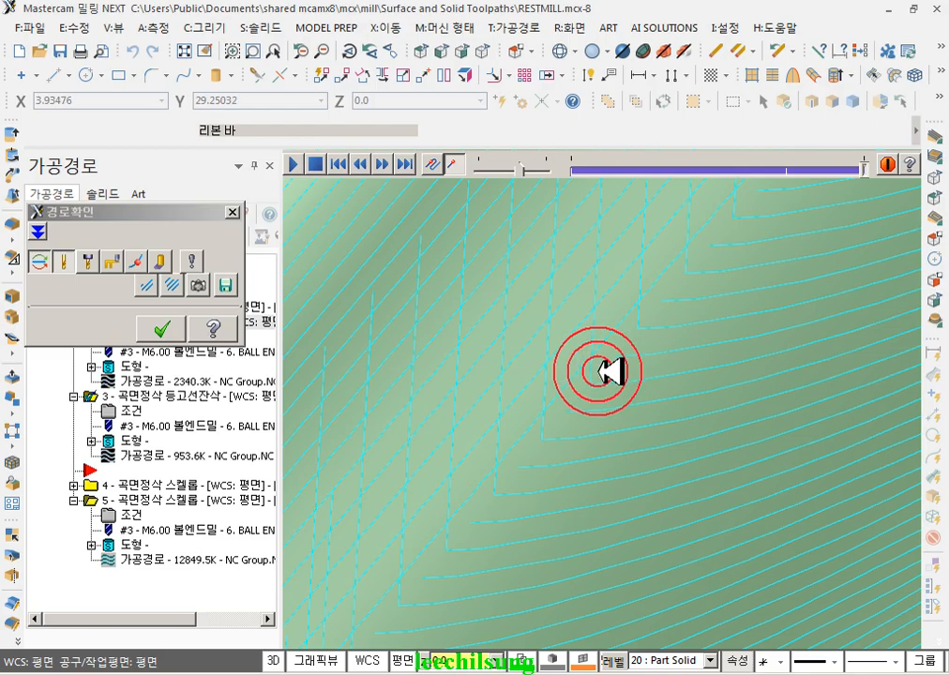
pyautogui.moveTo(609, 372); pyautogui.dragTo(548, 446, button='middle')
pyautogui.scroll(5, 612, 453)
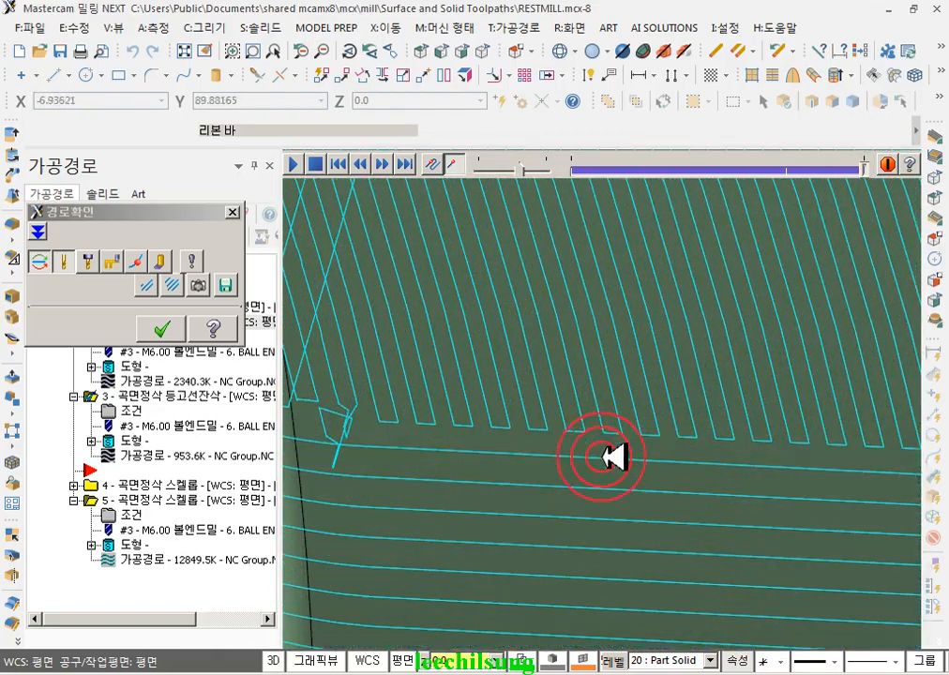
pyautogui.click(315, 659)
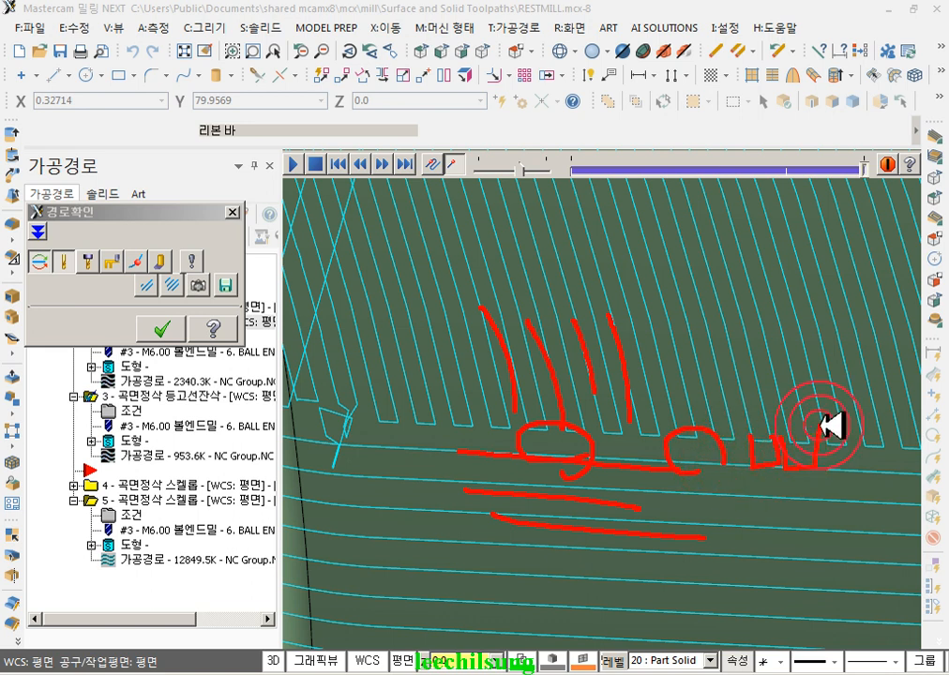
pyautogui.rightClick(566, 356)
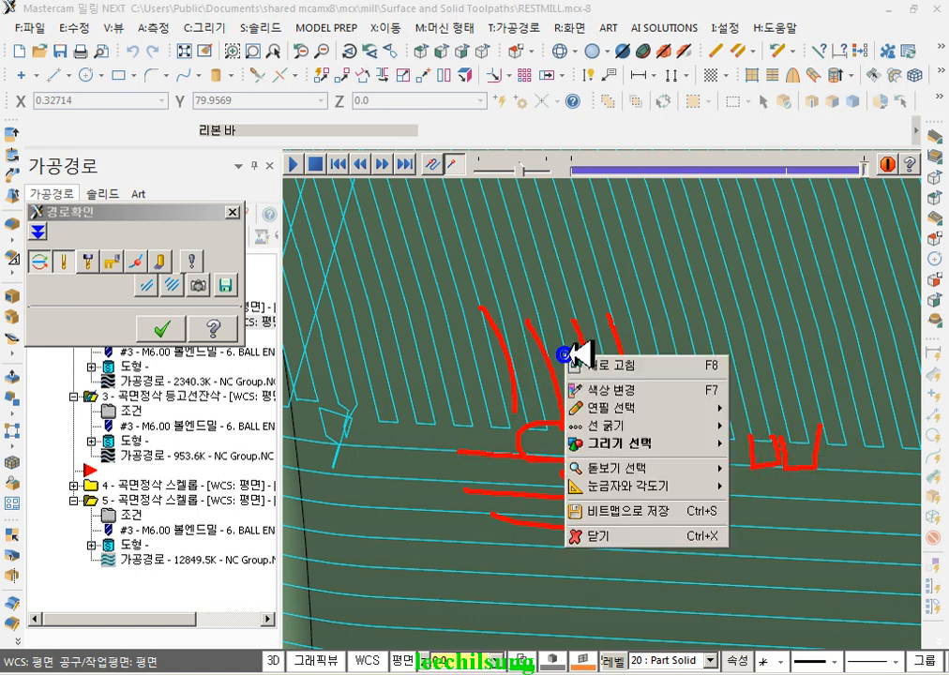
pyautogui.click(619, 533)
pyautogui.click(162, 327)
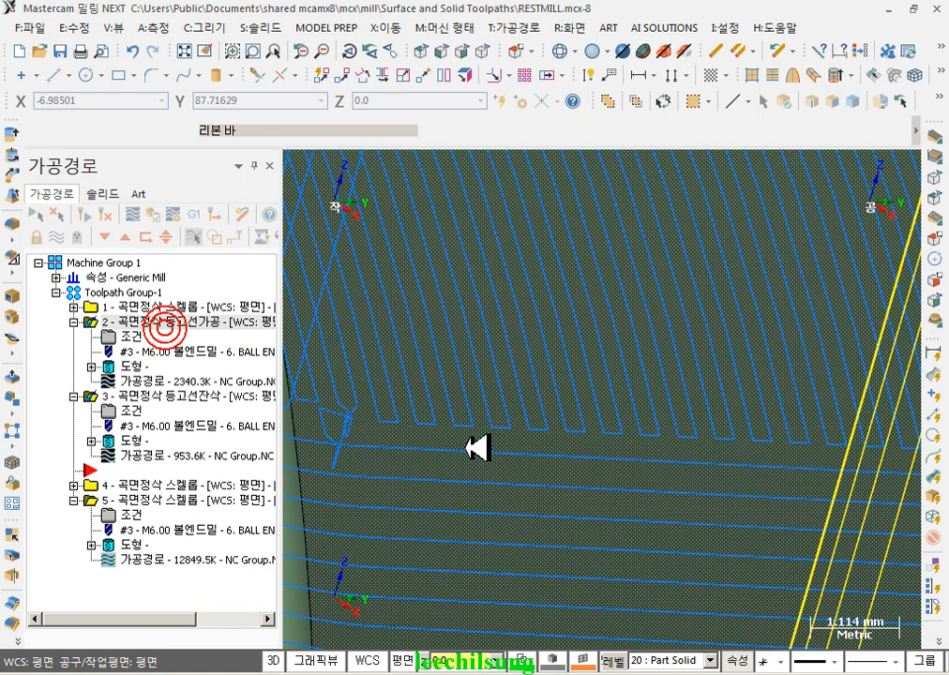
# - Set the shallow toolpath's end slope angle to 47 and regenerate it
pyautogui.click(148, 410)
pyautogui.click(440, 343)
pyautogui.doubleClick(389, 369)
pyautogui.click(377, 369)
pyautogui.moveTo(396, 366); pyautogui.dragTo(357, 369)
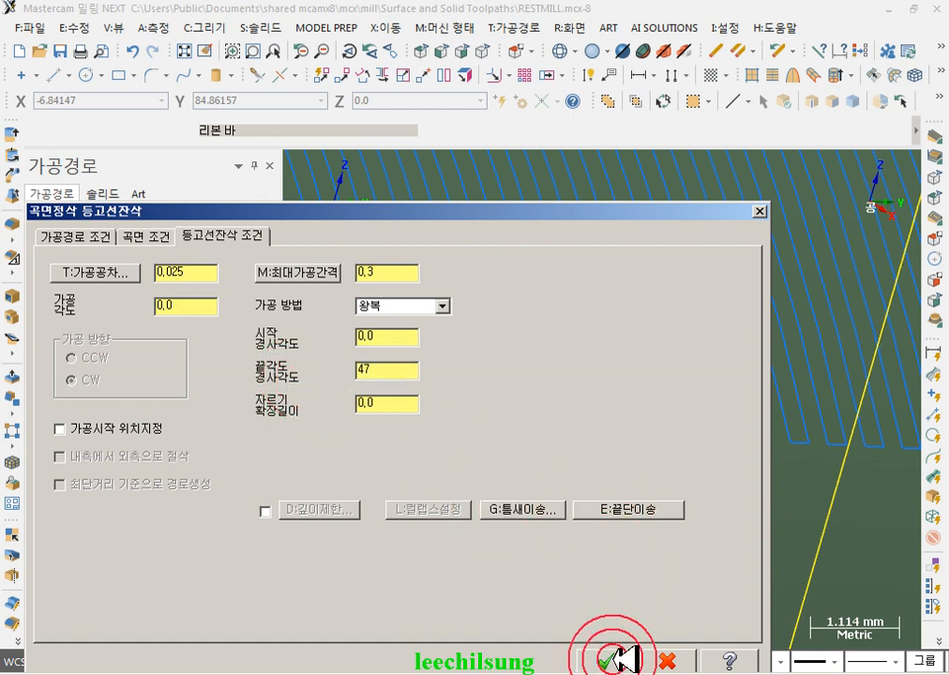
pyautogui.click(619, 660)
pyautogui.click(90, 214)
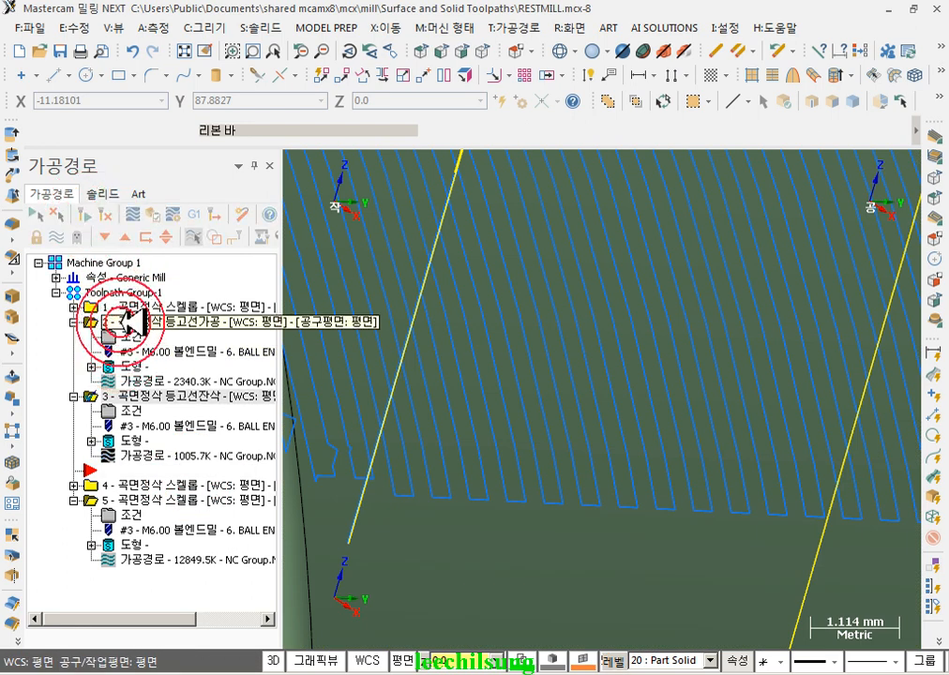
# - Show the contour toolpath alongside the updated shallow toolpath and check how their passes meet on the curved blocks
pyautogui.keyDown('ctrl'); pyautogui.click(120, 317); pyautogui.keyUp('ctrl')
pyautogui.scroll(-1, 601, 489)
pyautogui.scroll(2, 677, 502)
pyautogui.scroll(1, 632, 446)
pyautogui.scroll(-10, 826, 483)
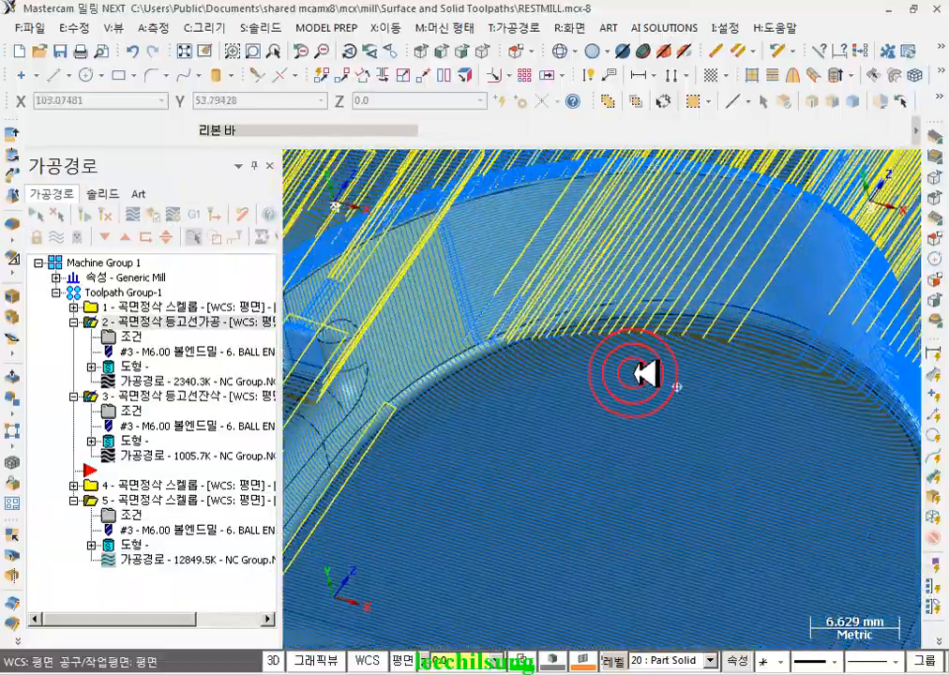
pyautogui.scroll(-3, 573, 397)
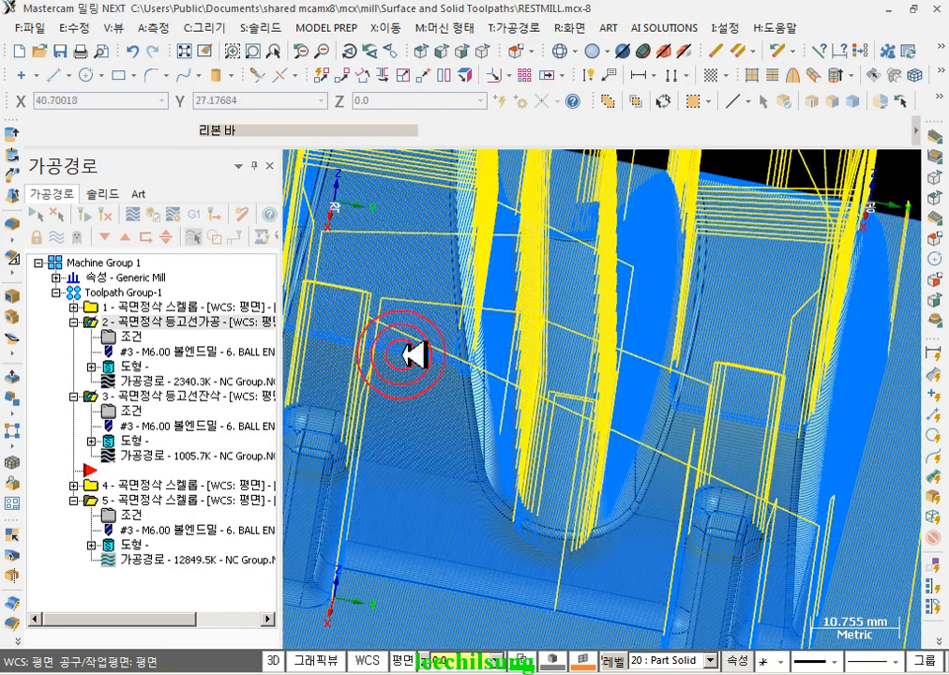
# - Backplot the contour and updated shallow toolpaths to the end and examine their overlap on the curved block tops
pyautogui.click(128, 216)
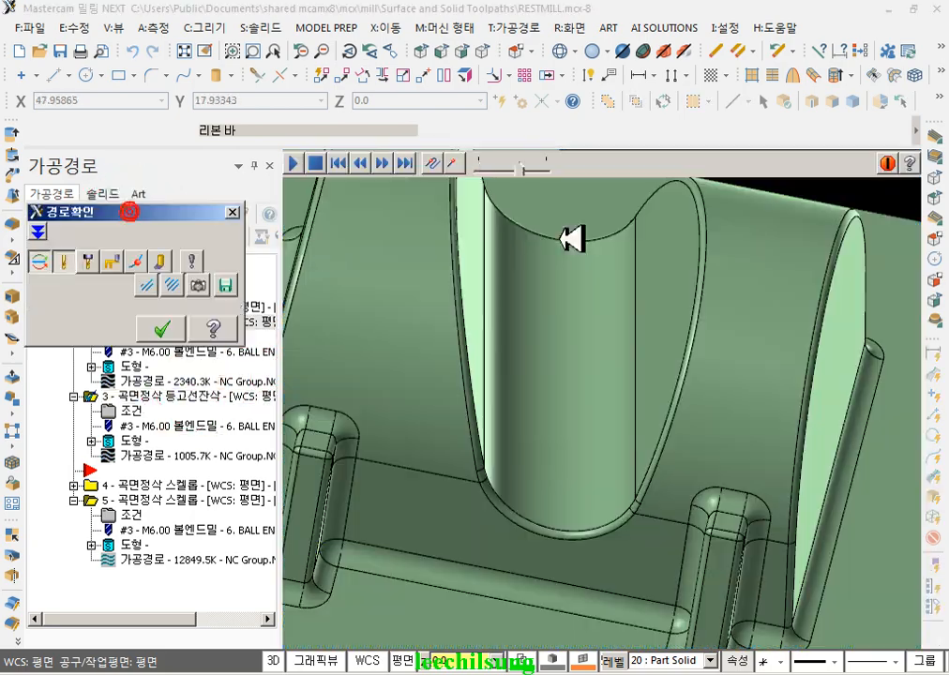
pyautogui.moveTo(578, 167); pyautogui.dragTo(705, 169)
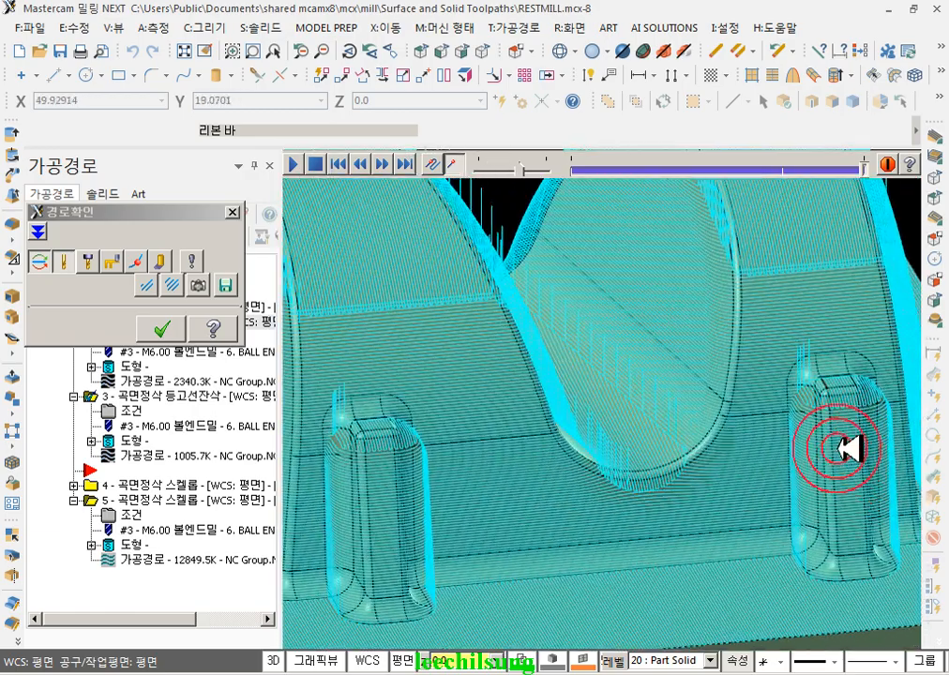
pyautogui.scroll(-5, 829, 436)
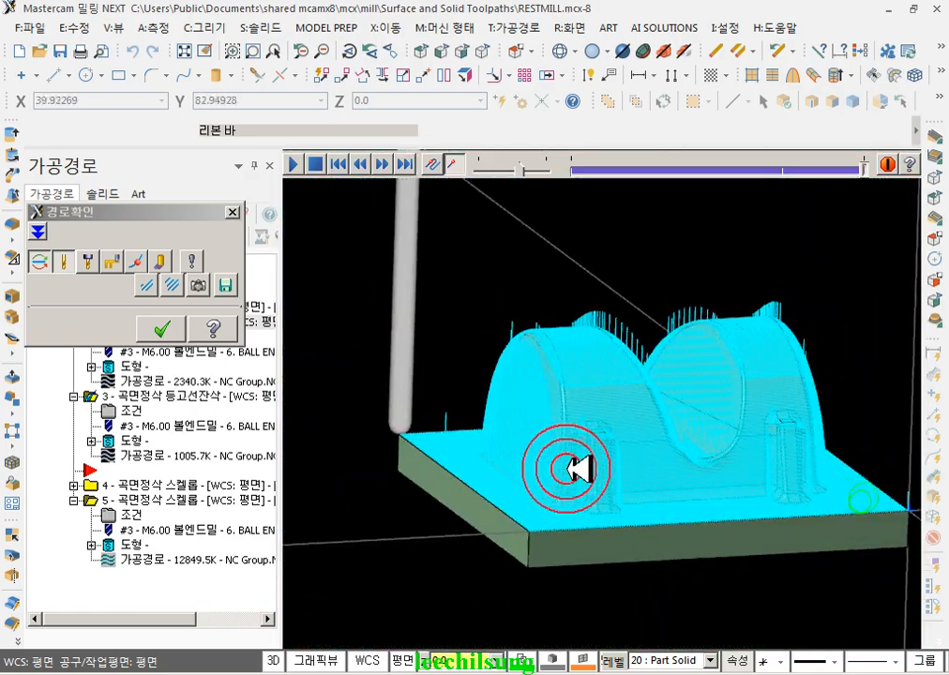
pyautogui.scroll(6, 541, 347)
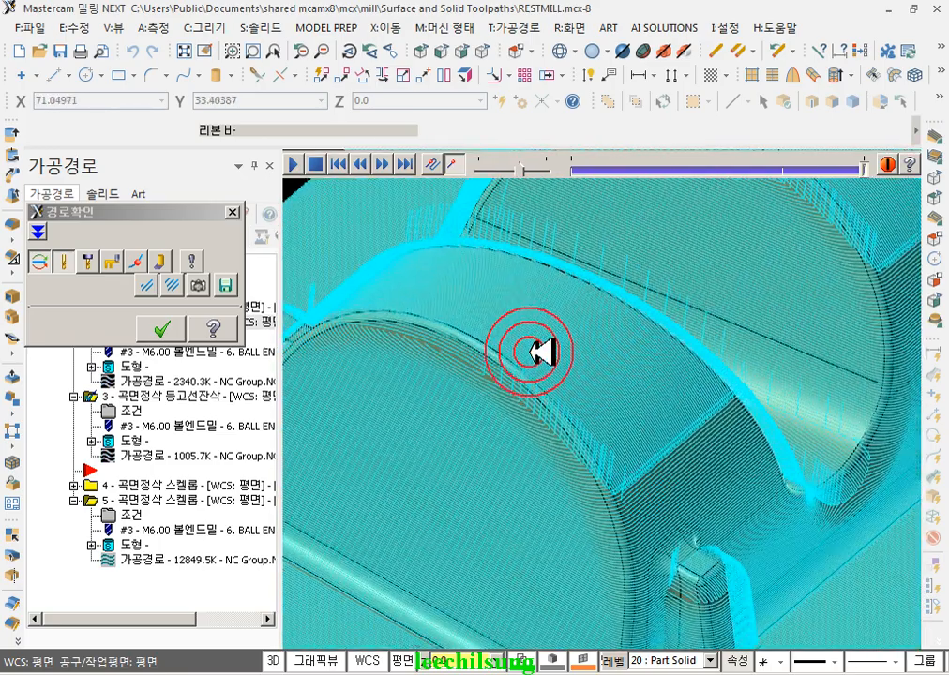
pyautogui.scroll(2, 506, 286)
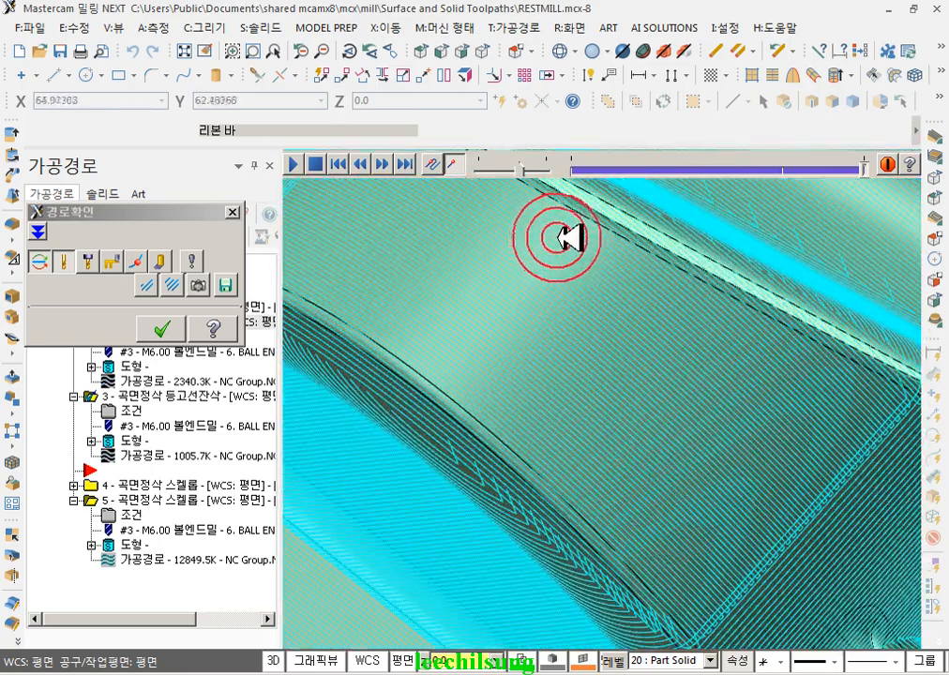
pyautogui.moveTo(562, 345); pyautogui.dragTo(493, 355, button='middle')
pyautogui.scroll(4, 385, 322)
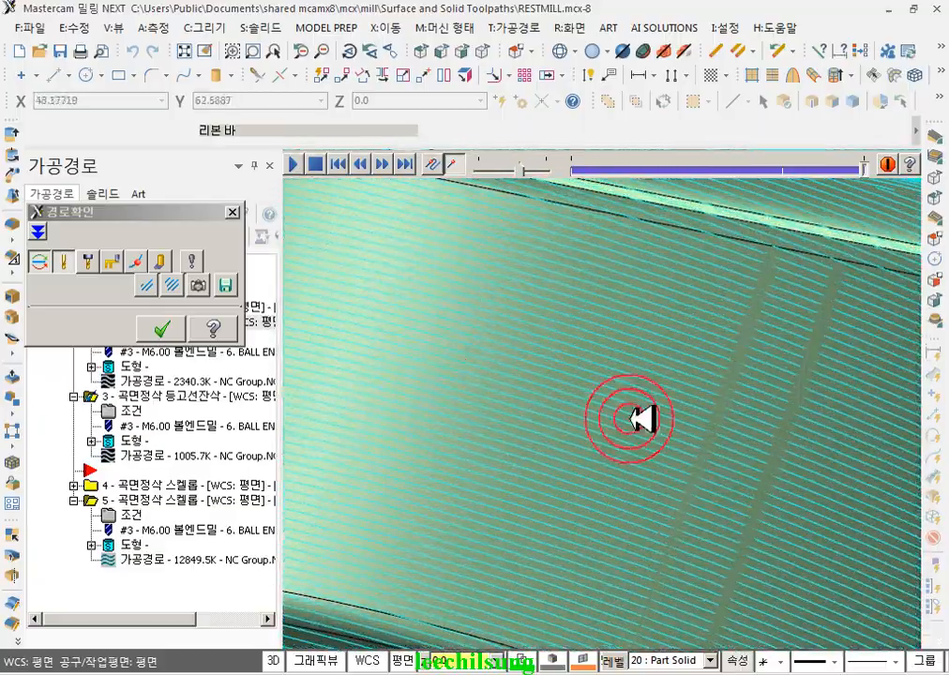
pyautogui.scroll(-5, 692, 427)
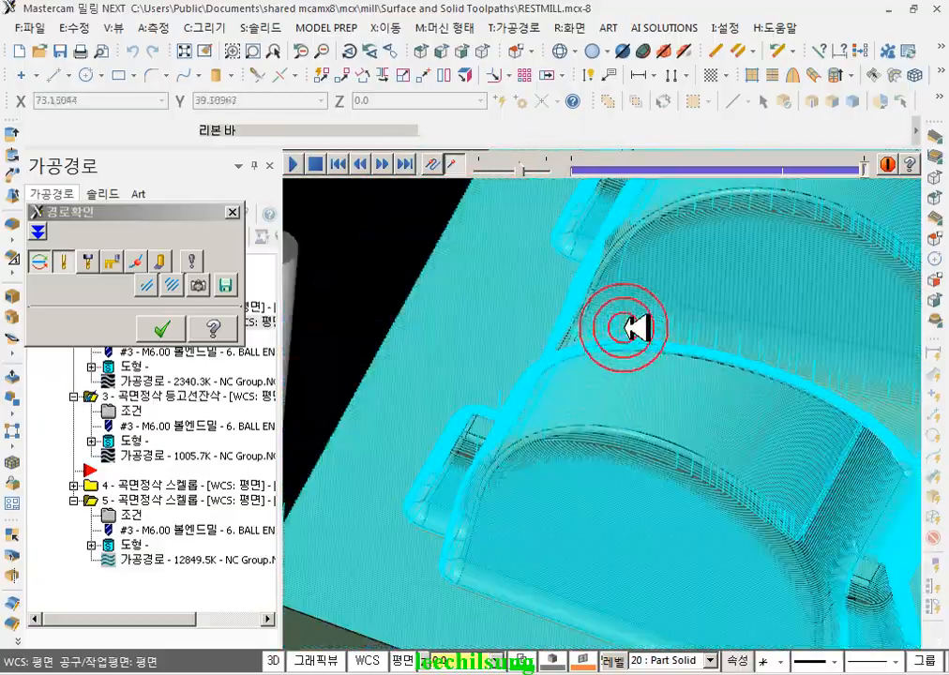
# - Examine the backplotted passes around the rib fillets and the base plate's corner, and close the backplot
pyautogui.scroll(-3, 589, 376)
pyautogui.moveTo(589, 376); pyautogui.dragTo(694, 447, button='middle')
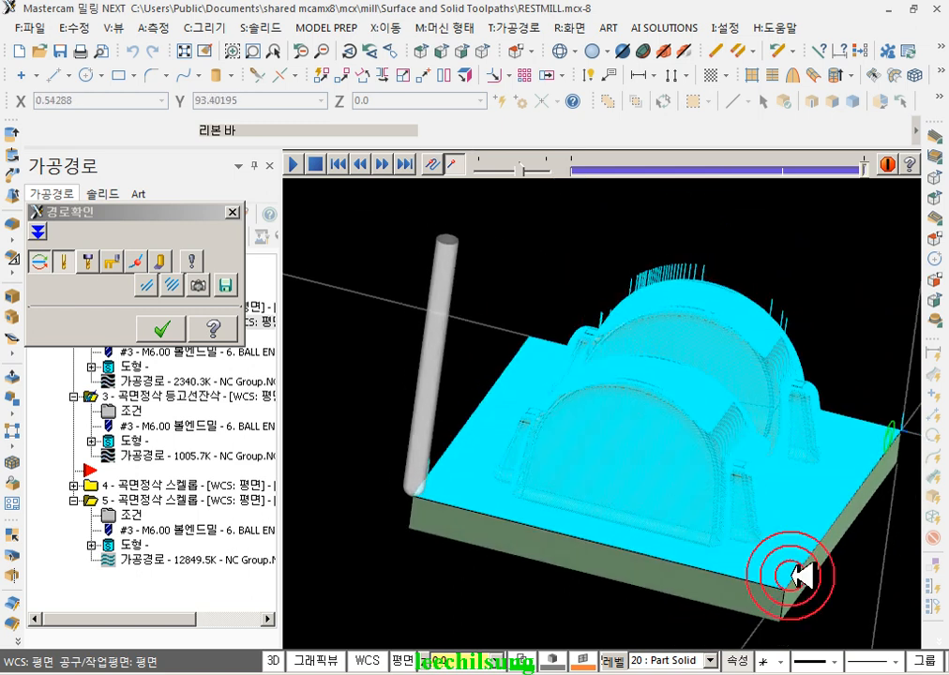
pyautogui.scroll(4, 808, 612)
pyautogui.scroll(2, 806, 612)
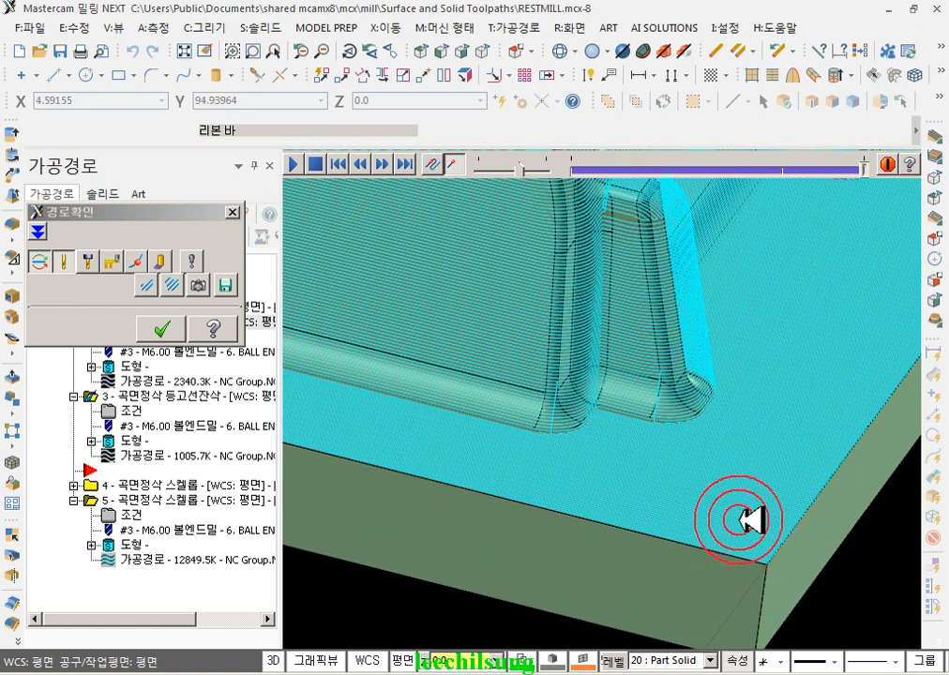
pyautogui.scroll(2, 750, 521)
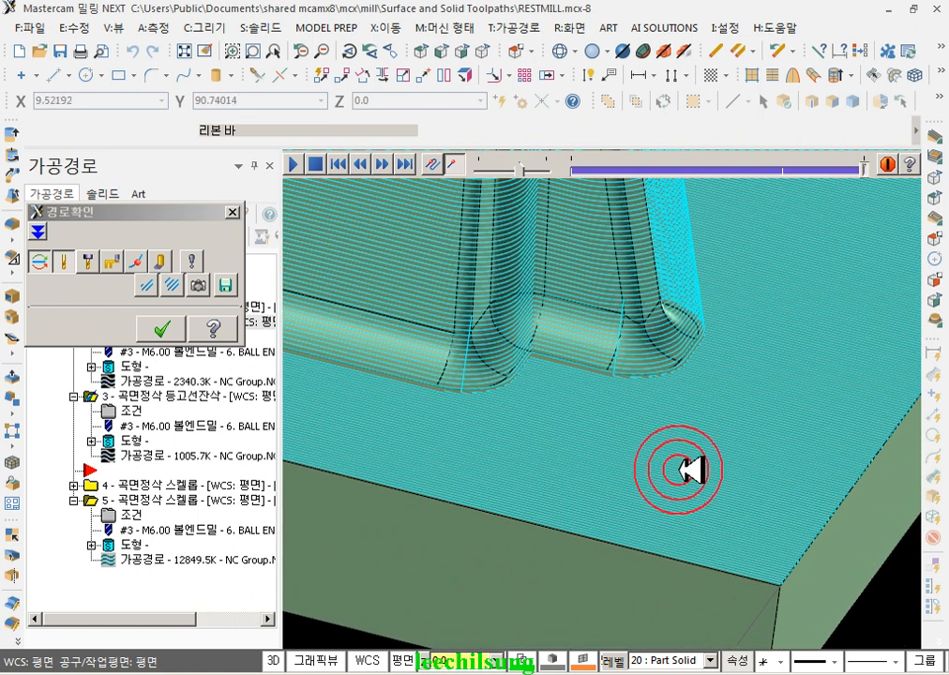
pyautogui.scroll(-2, 784, 557)
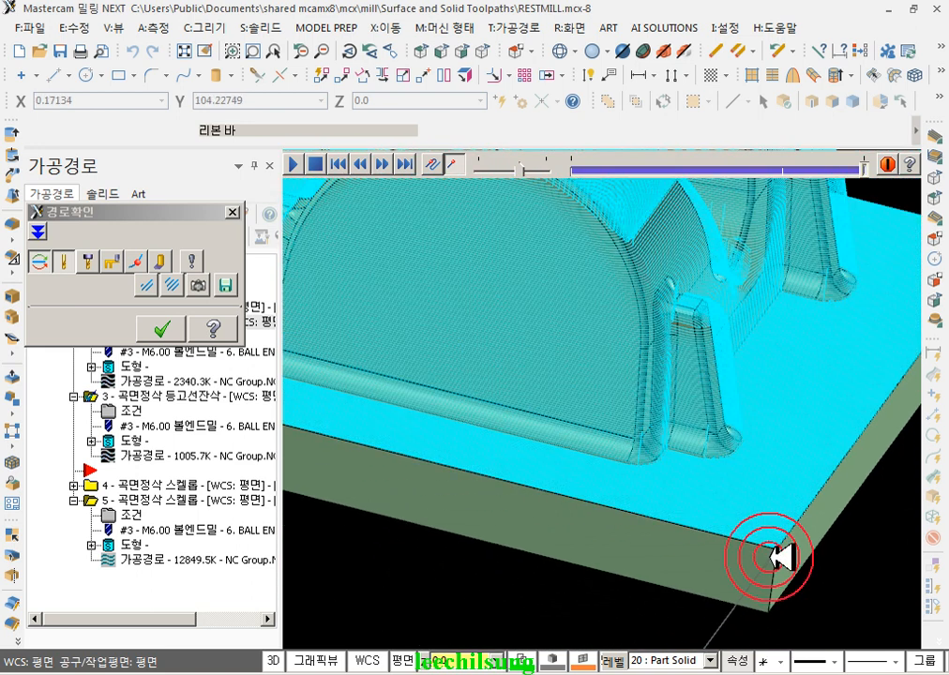
pyautogui.click(161, 328)
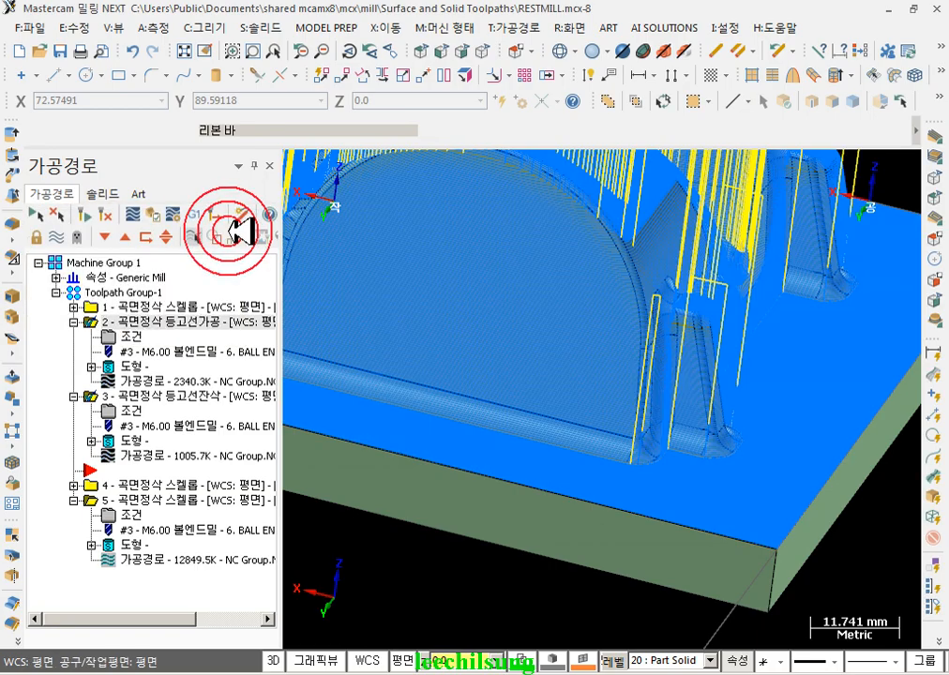
# - Display only the shallow toolpath and examine its coverage of the base plate and curved blocks
pyautogui.click(170, 399)
pyautogui.scroll(-8, 776, 528)
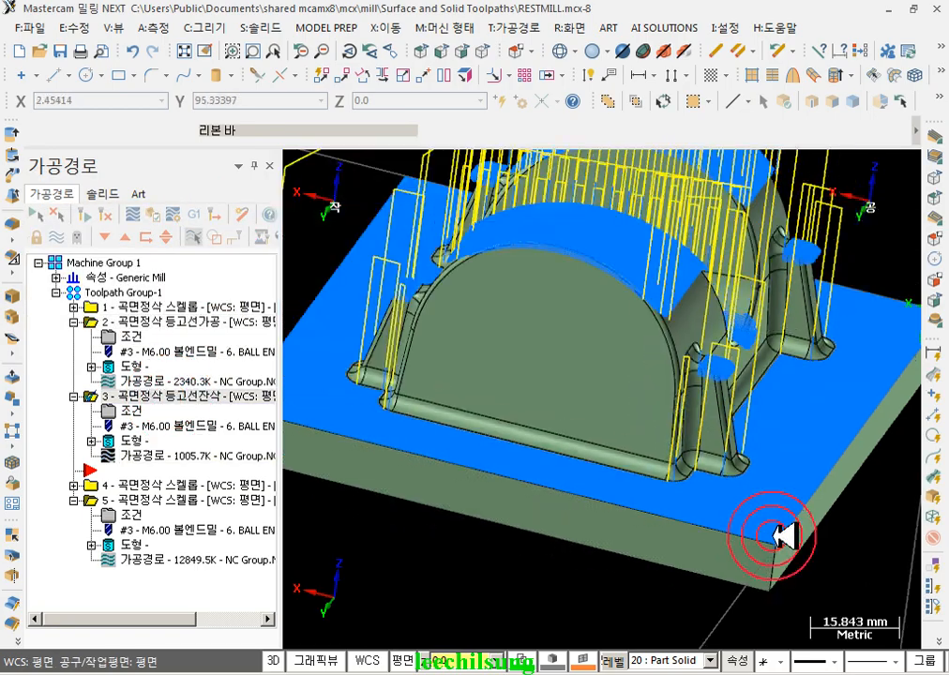
pyautogui.moveTo(772, 525)
pyautogui.mouseDown(button='middle')
pyautogui.moveTo(706, 507)
pyautogui.moveTo(858, 516)
pyautogui.moveTo(909, 555)
pyautogui.moveTo(932, 555)
pyautogui.moveTo(764, 509)
pyautogui.moveTo(668, 508)
pyautogui.moveTo(716, 505)
pyautogui.moveTo(759, 528)
pyautogui.mouseUp(button='middle')
pyautogui.scroll(7, 836, 531)
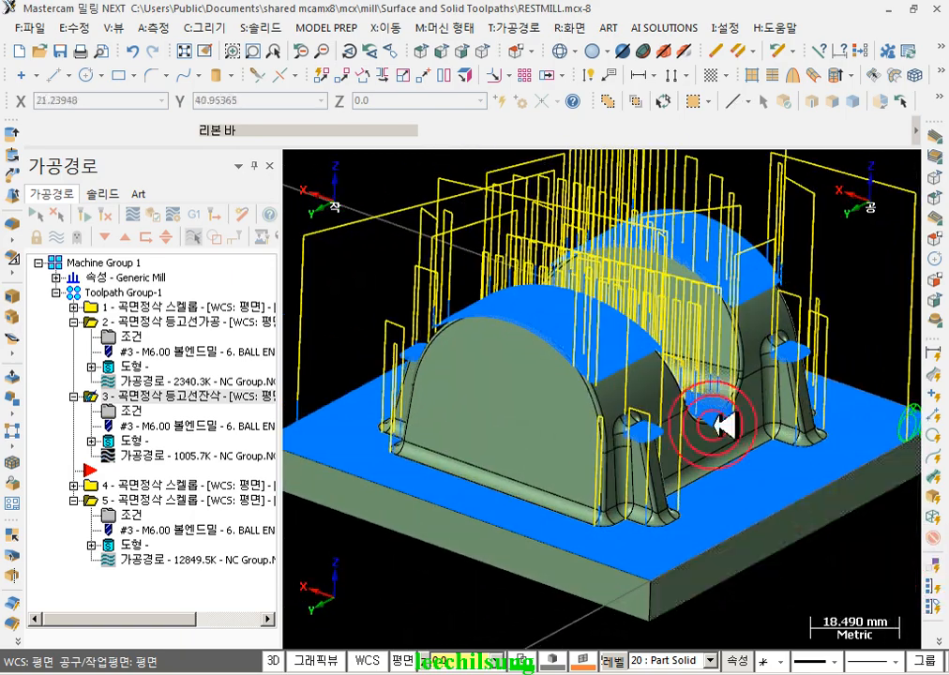
# - Add the base plate's flat top face as a check surface of the shallow toolpath and accept the surface selection
pyautogui.click(141, 440)
pyautogui.click(124, 379)
pyautogui.click(359, 236)
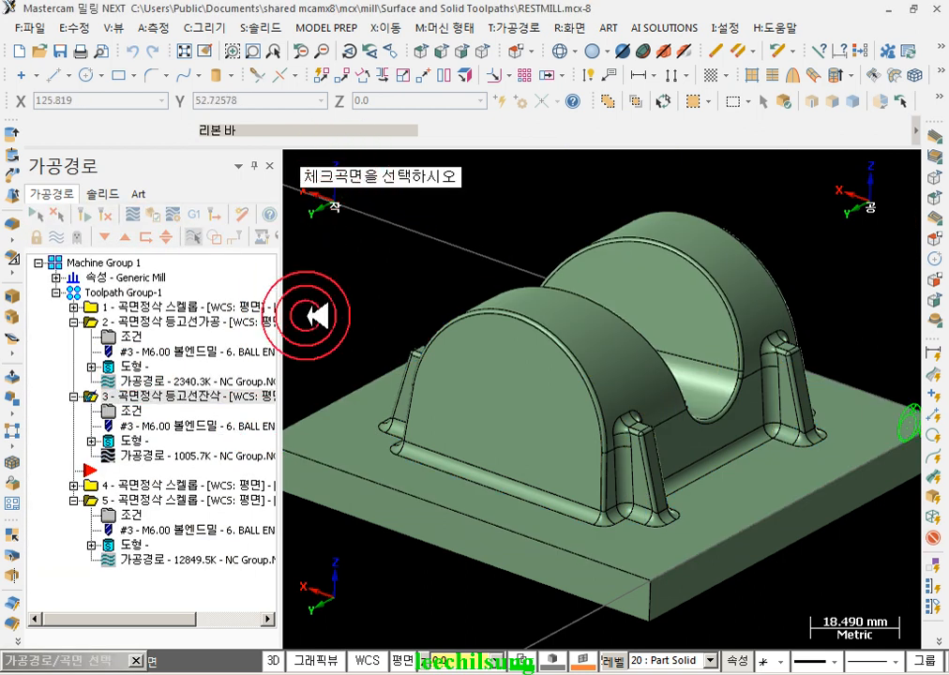
pyautogui.click(793, 103)
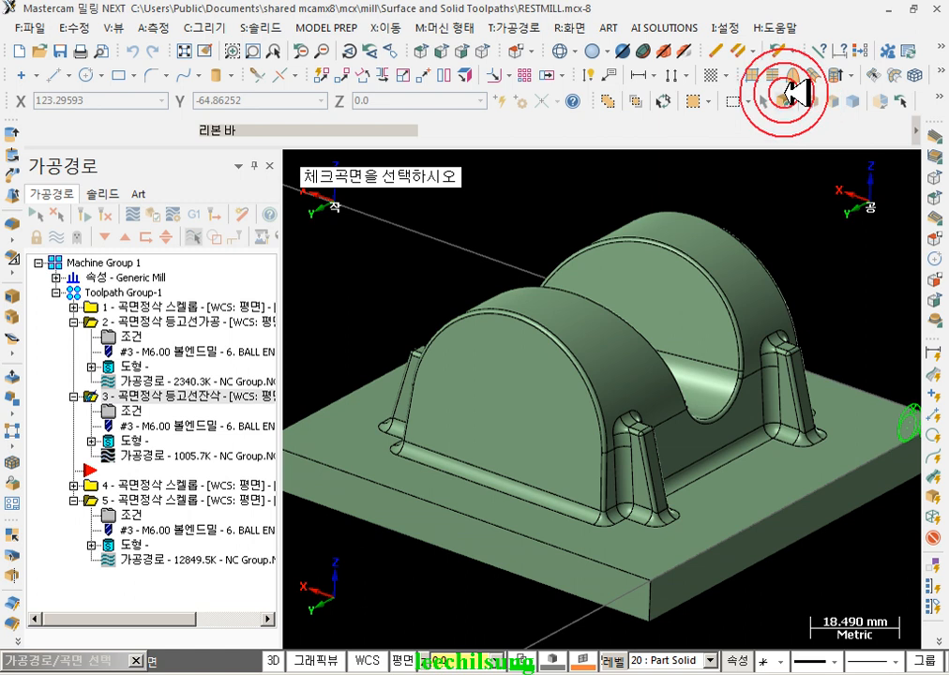
pyautogui.click(768, 473)
pyautogui.doubleClick(865, 239)
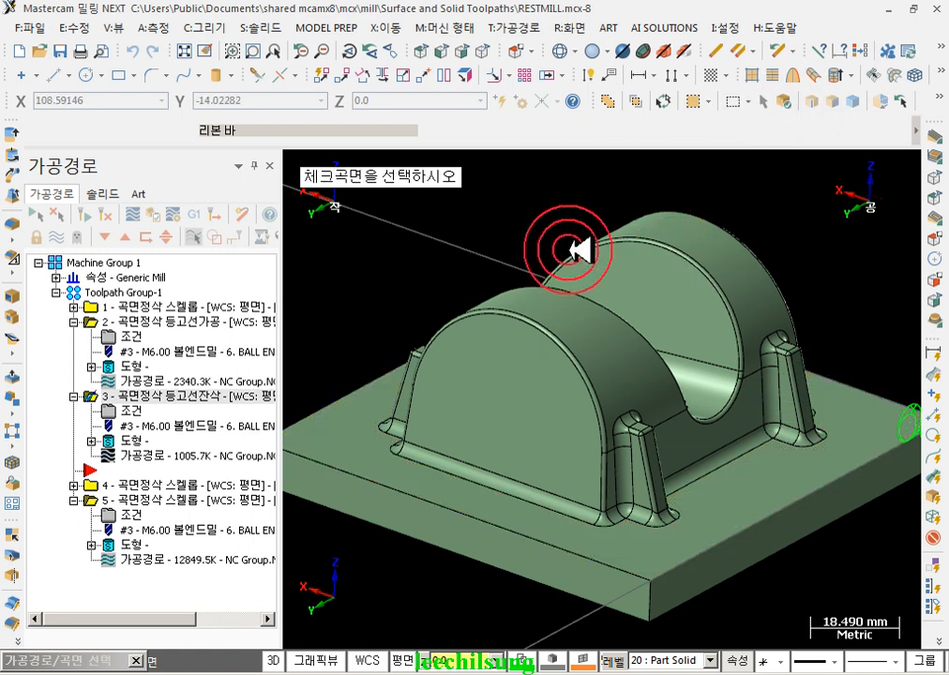
pyautogui.press('Return')
pyautogui.click(128, 560)
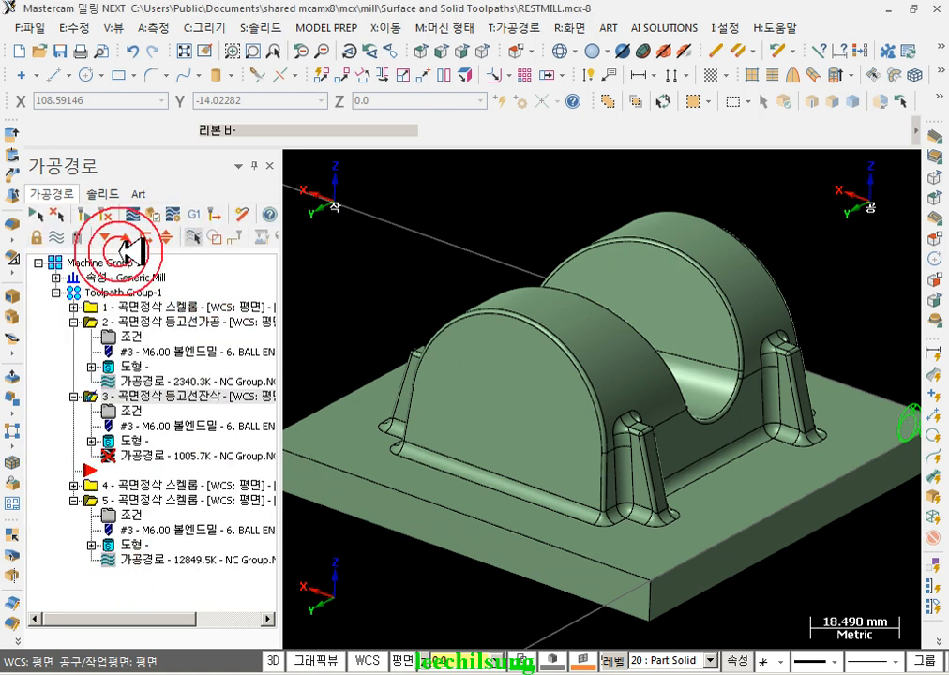
# - Regenerate the shallow toolpath, suppress the check-stock warning for this session, and inspect the resulting passes around the part
pyautogui.click(84, 213)
pyautogui.click(127, 380)
pyautogui.click(201, 352)
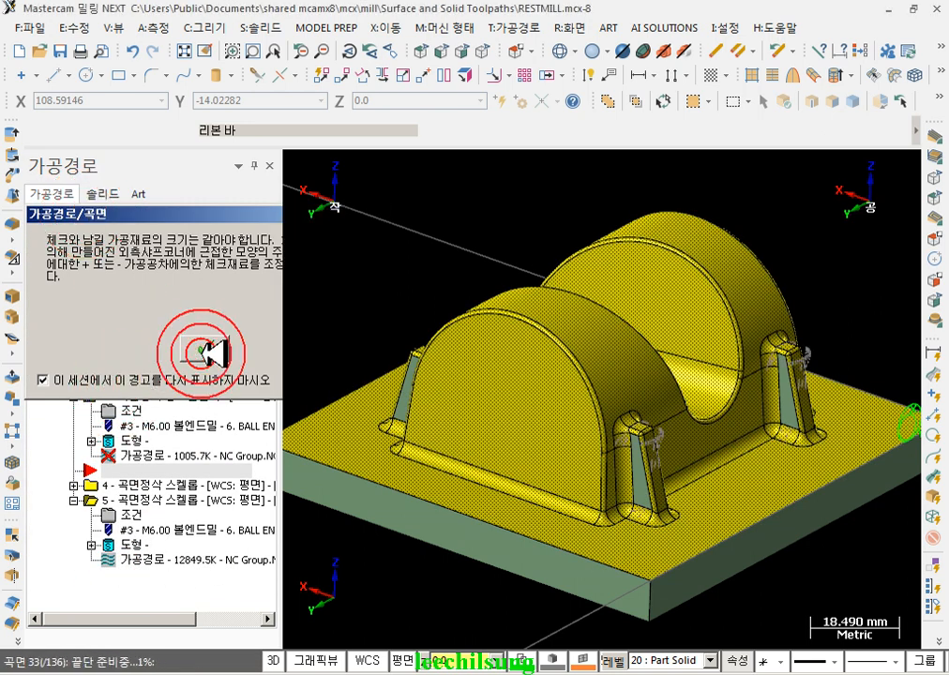
pyautogui.moveTo(567, 402); pyautogui.dragTo(754, 461, button='middle')
pyautogui.scroll(-4, 755, 460)
pyautogui.scroll(4, 599, 414)
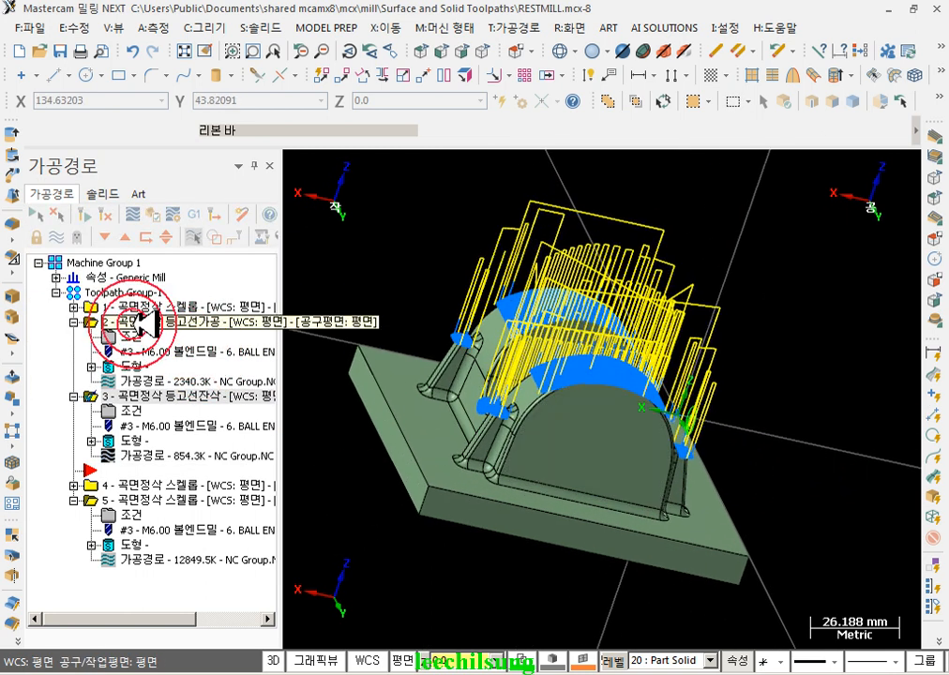
# - Display the contour toolpath together with the shallow toolpath and examine their combined coverage of the curved blocks and ribs
pyautogui.click(131, 323)
pyautogui.scroll(3, 610, 464)
pyautogui.moveTo(610, 464); pyautogui.dragTo(427, 396, button='middle')
pyautogui.scroll(11, 824, 527)
pyautogui.moveTo(786, 487)
pyautogui.mouseDown(button='middle')
pyautogui.moveTo(754, 487)
pyautogui.moveTo(710, 507)
pyautogui.moveTo(713, 514)
pyautogui.moveTo(741, 502)
pyautogui.moveTo(627, 498)
pyautogui.moveTo(673, 491)
pyautogui.moveTo(798, 528)
pyautogui.mouseUp(button='middle')
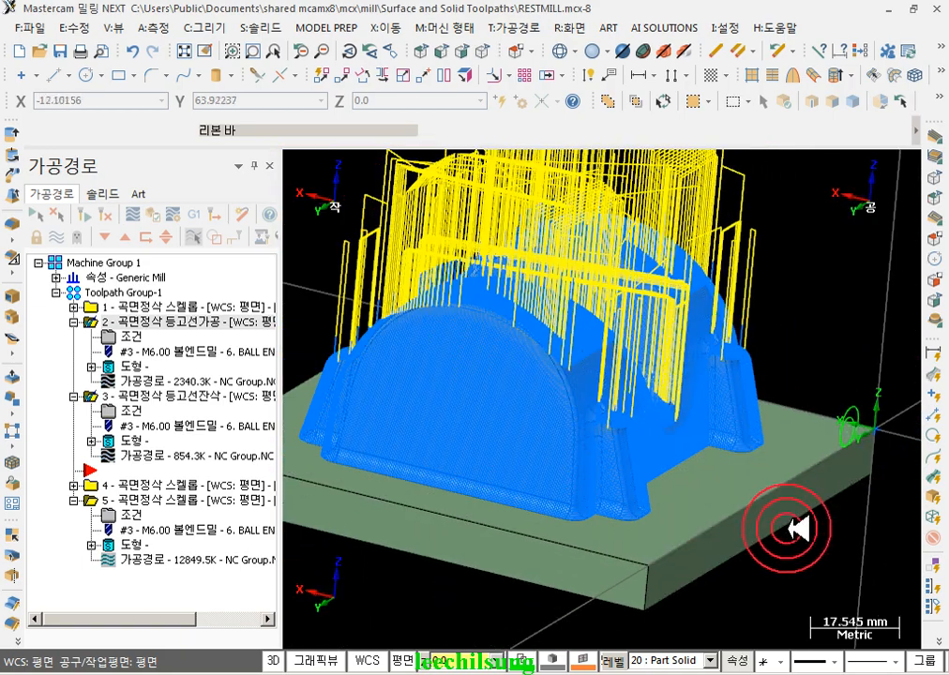
# - Examine the contour passes where the rib's inner corner fillet meets the flat top face of the base plate
pyautogui.scroll(15, 782, 515)
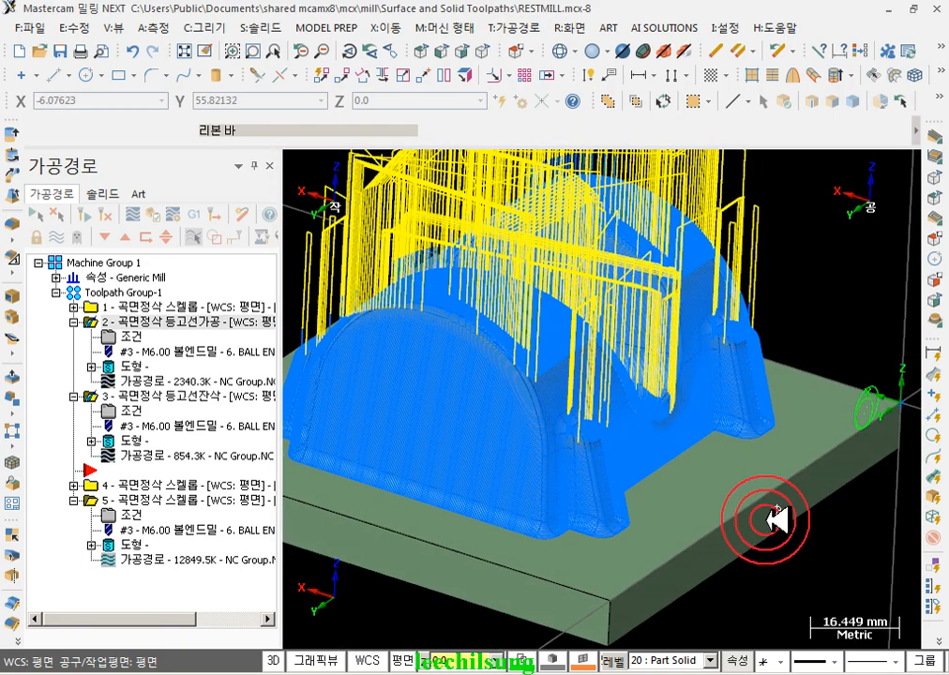
pyautogui.scroll(10, 698, 437)
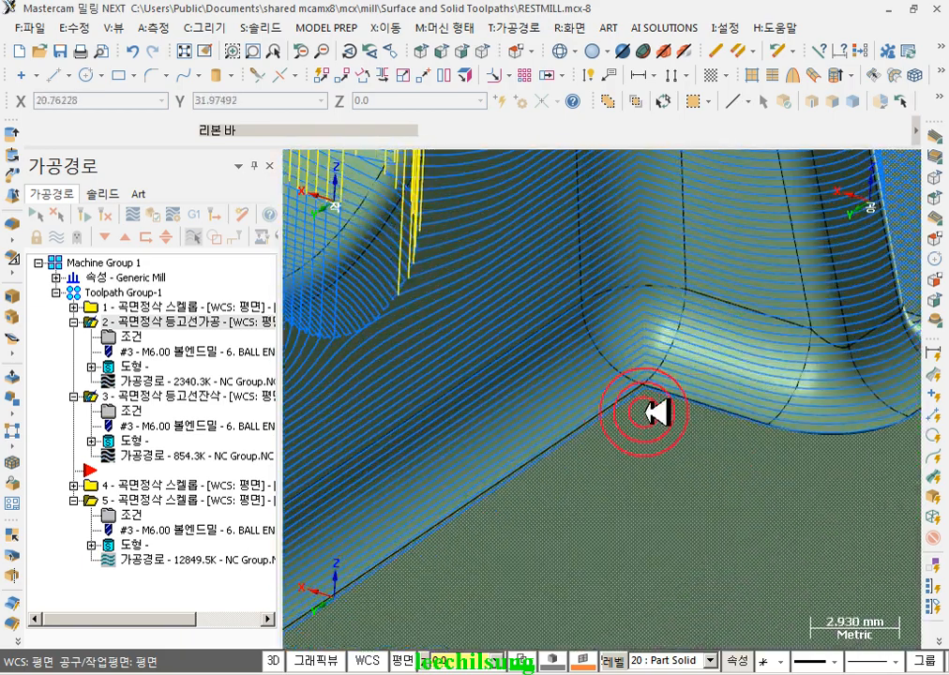
pyautogui.scroll(-6, 761, 422)
pyautogui.scroll(12, 727, 417)
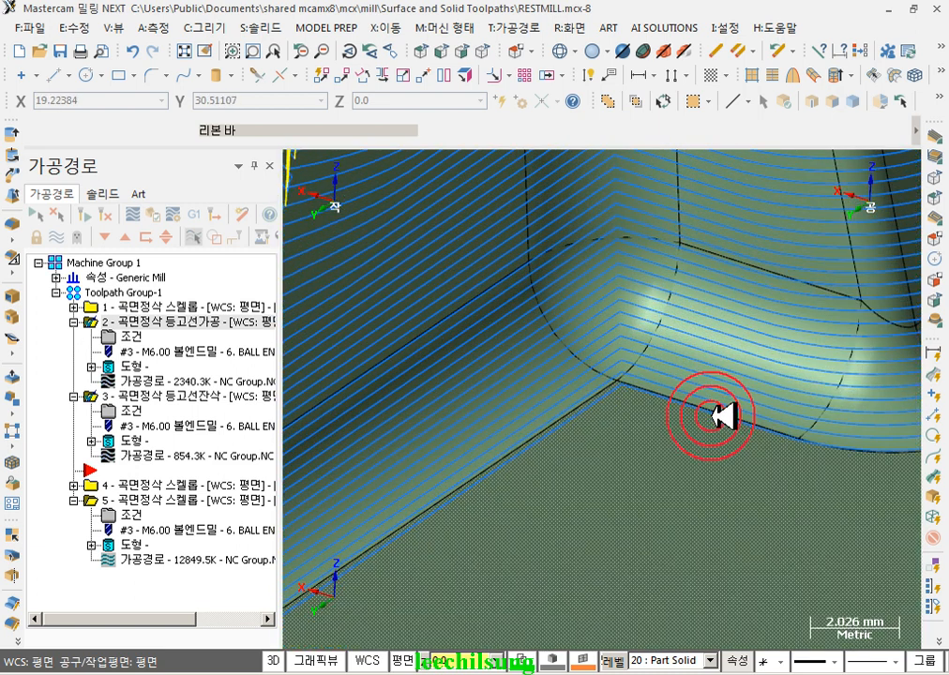
pyautogui.scroll(8, 669, 425)
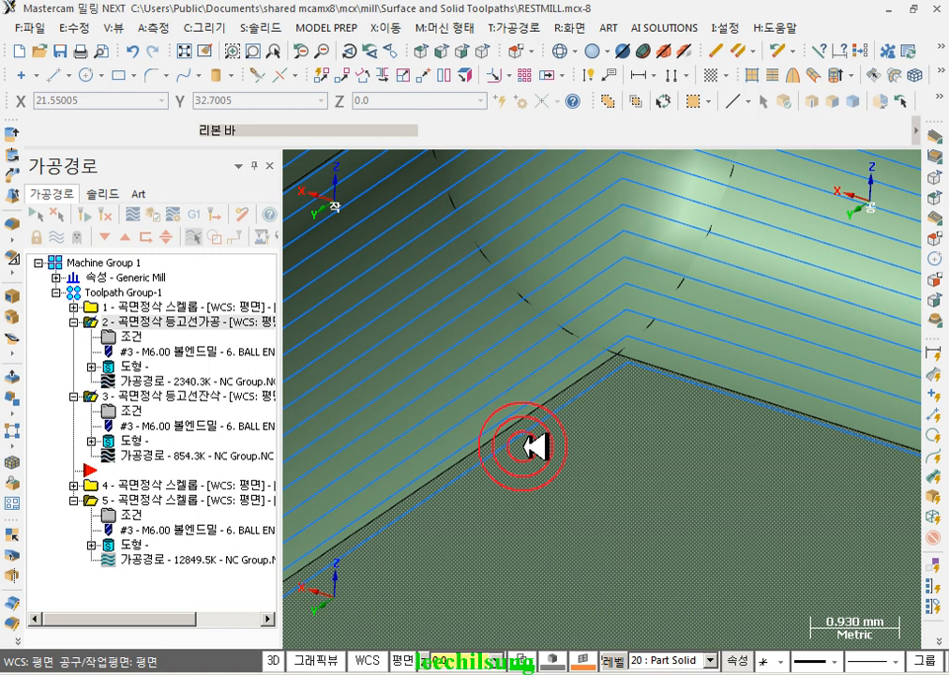
pyautogui.scroll(-3, 690, 384)
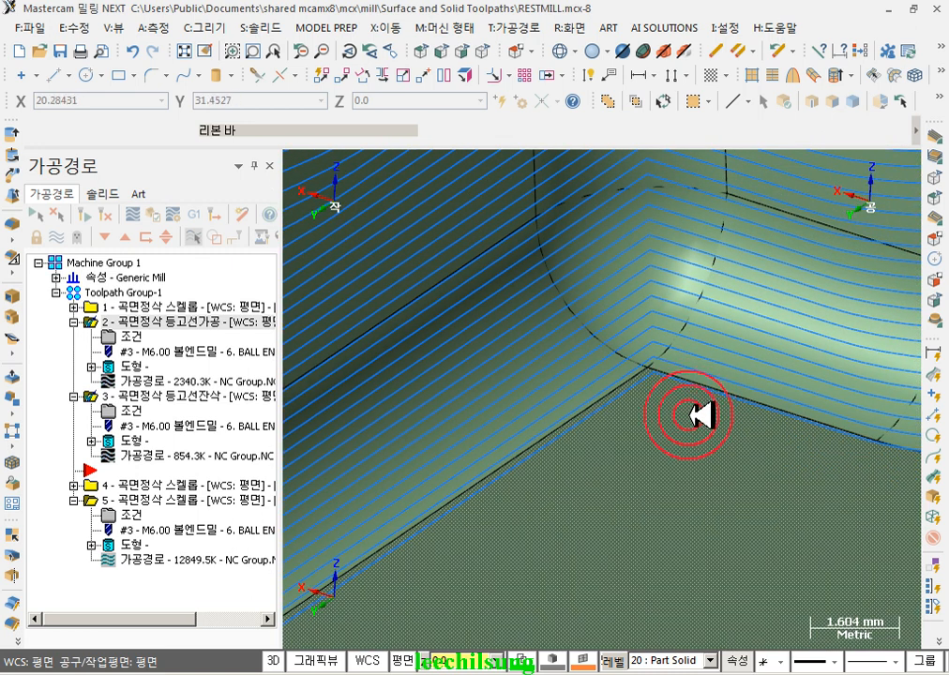
pyautogui.scroll(4, 665, 419)
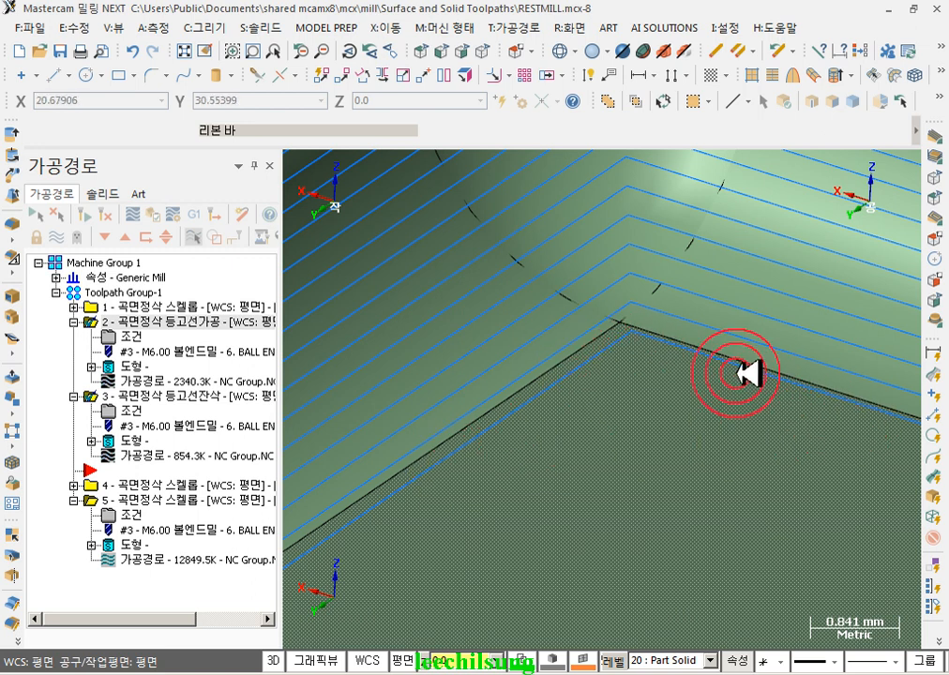
pyautogui.scroll(-4, 722, 402)
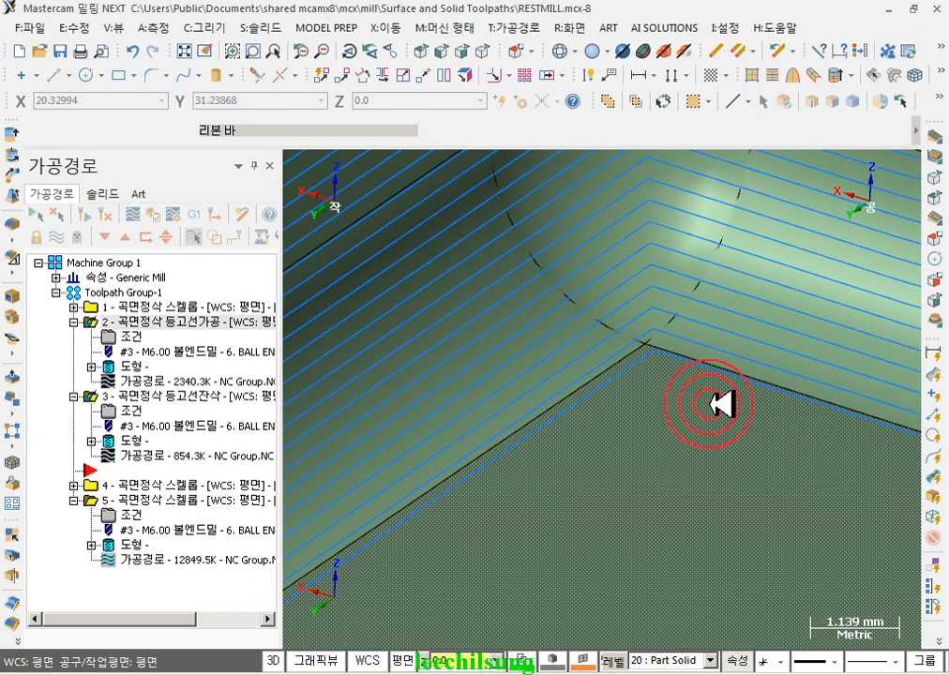
pyautogui.scroll(-10, 690, 400)
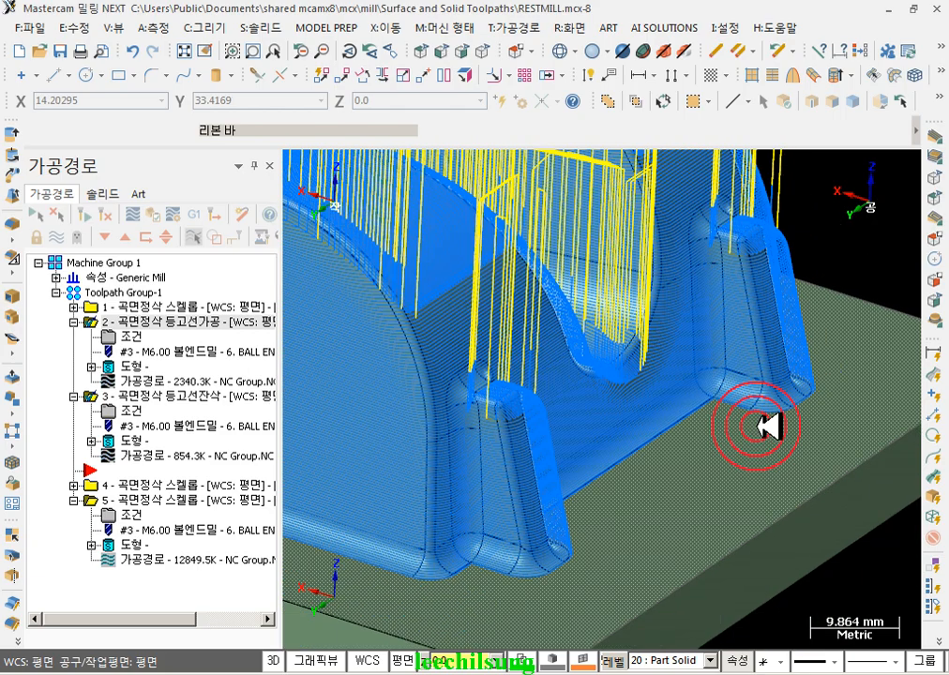
# - Inspect the contour and shallow passes along the side wall, the curved recess and the vertical fillet beside the rib
pyautogui.moveTo(753, 429); pyautogui.dragTo(731, 441, button='middle')
pyautogui.scroll(1, 730, 440)
pyautogui.scroll(-2, 699, 429)
pyautogui.moveTo(684, 408); pyautogui.dragTo(722, 394, button='middle')
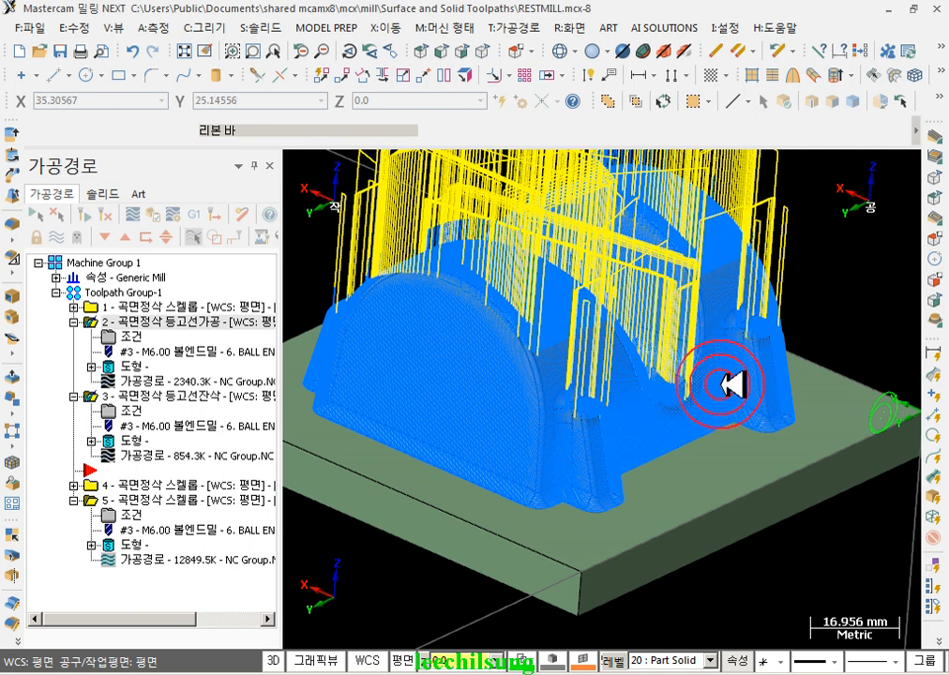
pyautogui.scroll(7, 745, 377)
pyautogui.scroll(1, 761, 378)
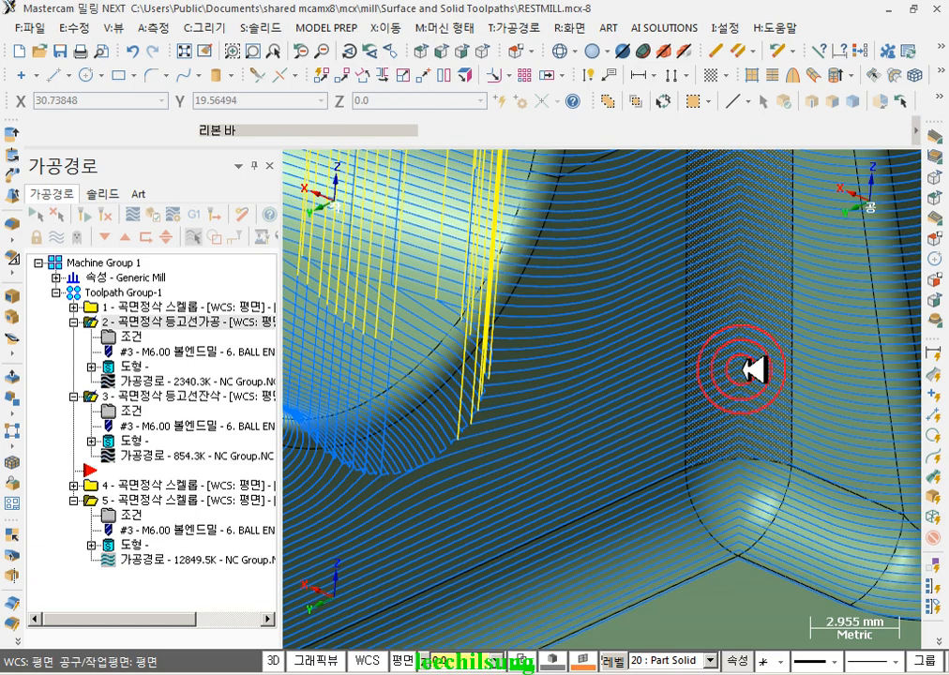
pyautogui.scroll(-4, 754, 372)
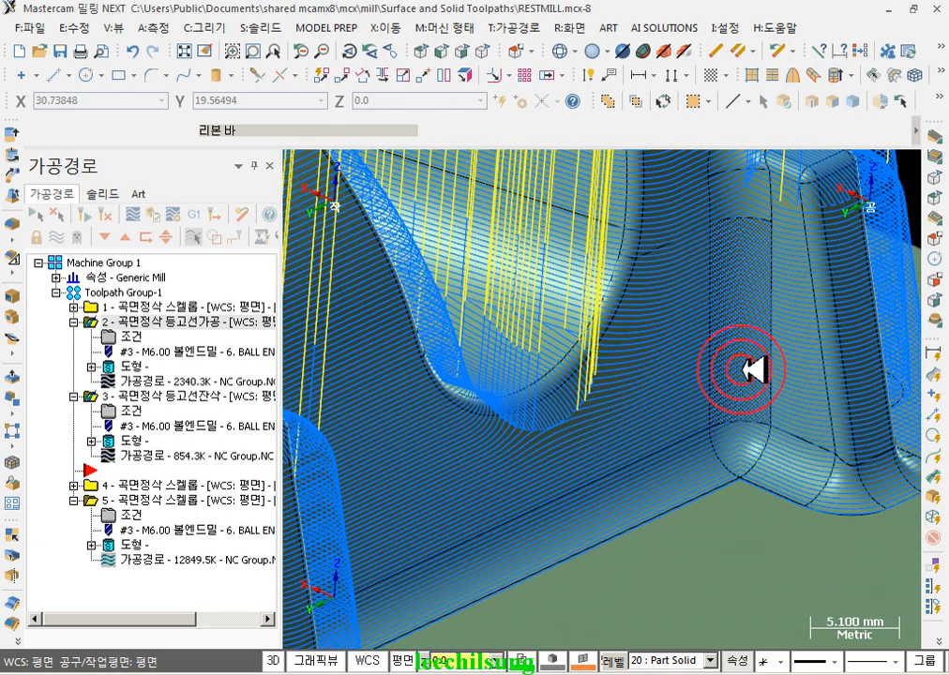
pyautogui.moveTo(754, 377); pyautogui.dragTo(568, 426, button='middle')
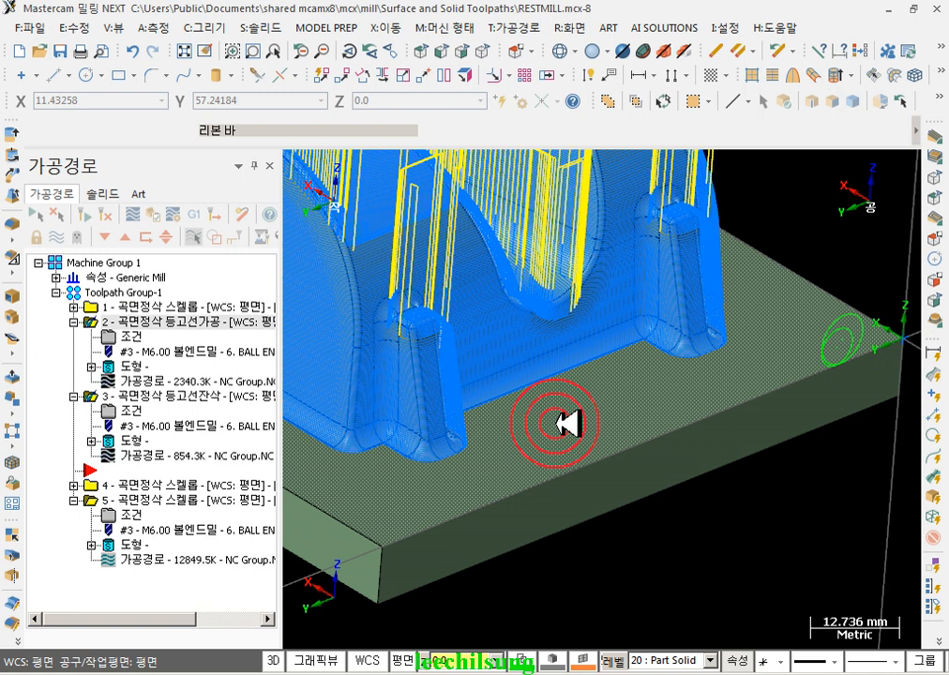
# - Mark up the rib's inner base corner with a red freehand curve and hatch the area between it and the corner edges
pyautogui.scroll(10, 587, 424)
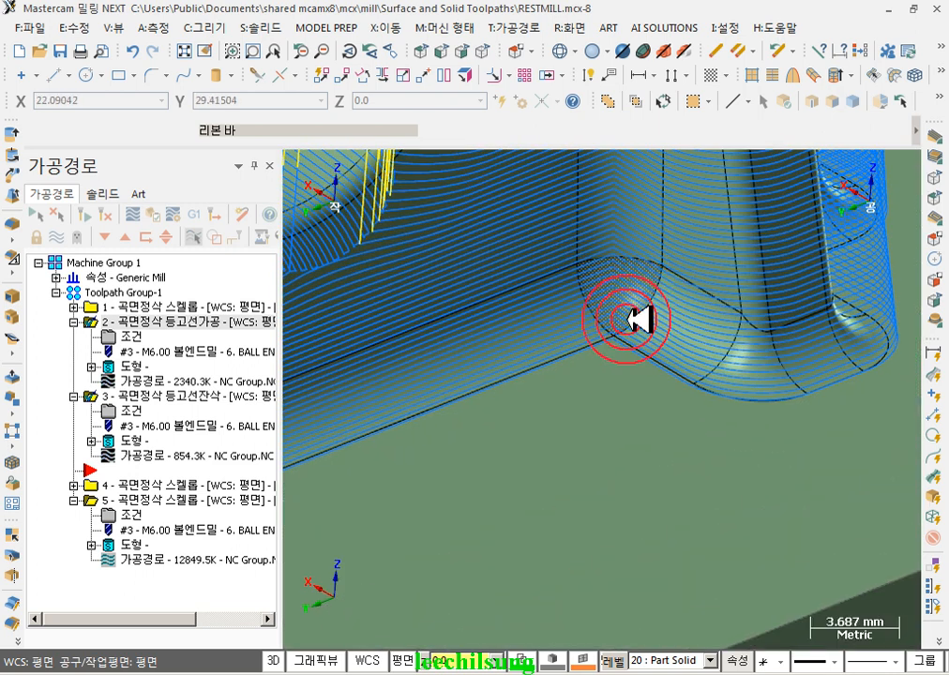
pyautogui.click(562, 434)
pyautogui.click(471, 409)
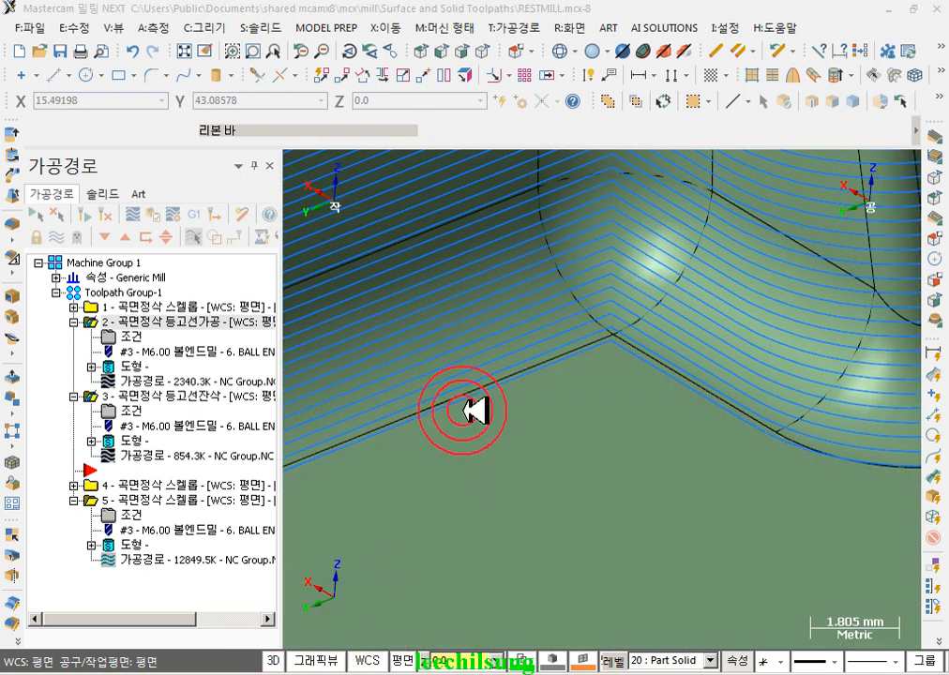
pyautogui.moveTo(686, 403)
pyautogui.mouseDown()
pyautogui.moveTo(641, 354)
pyautogui.moveTo(467, 403)
pyautogui.moveTo(532, 403)
pyautogui.moveTo(445, 412)
pyautogui.moveTo(580, 400)
pyautogui.moveTo(762, 444)
pyautogui.moveTo(910, 460)
pyautogui.mouseUp()
pyautogui.moveTo(463, 407); pyautogui.dragTo(412, 424)
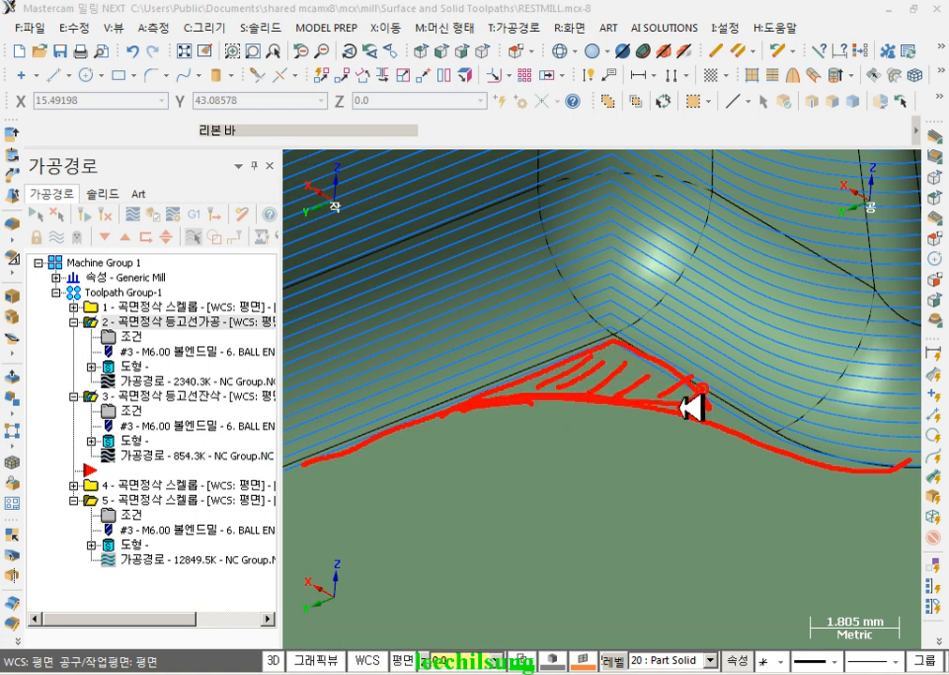
pyautogui.rightClick(657, 380)
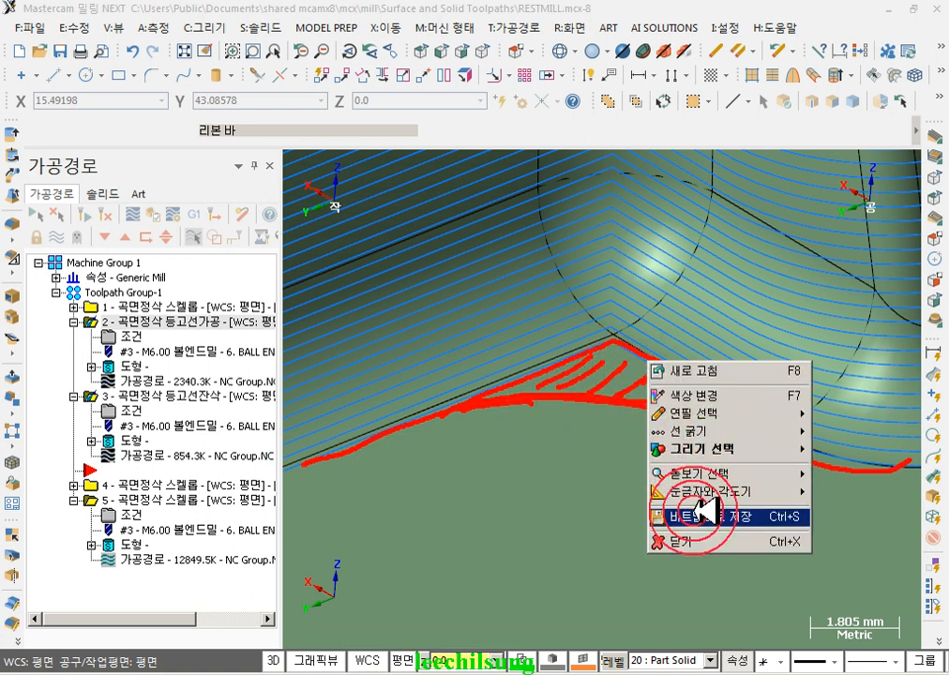